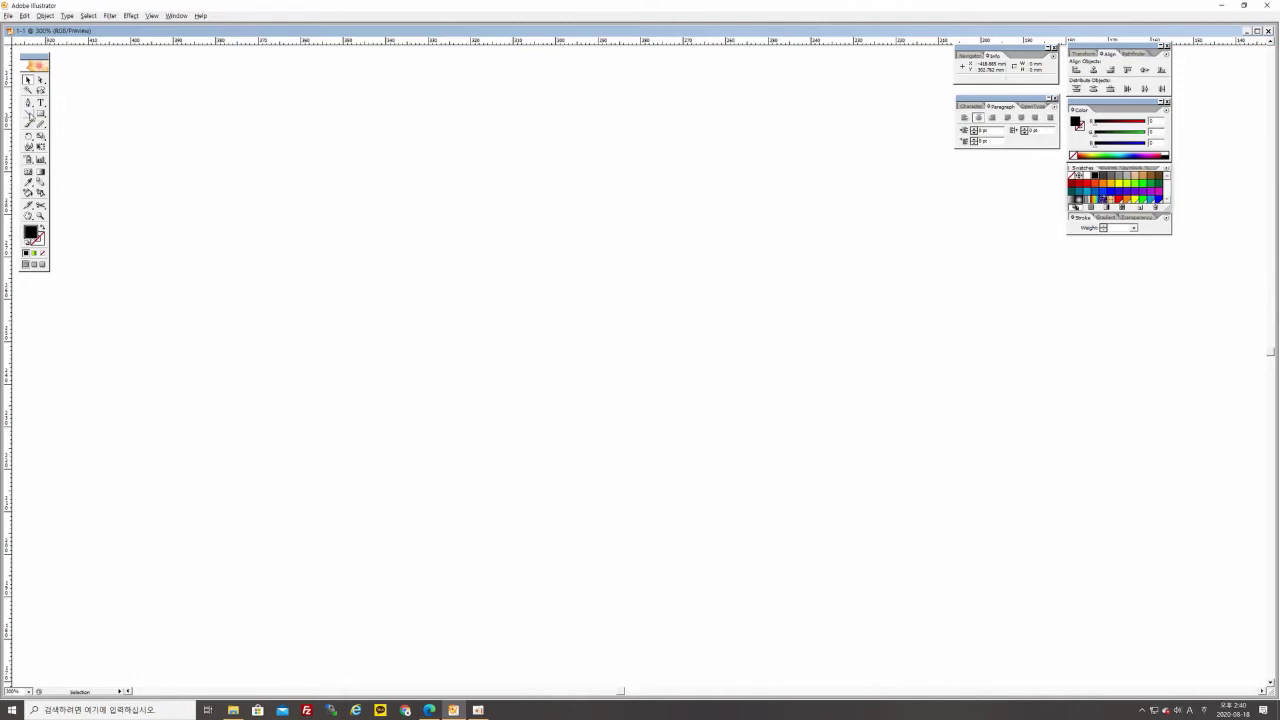
Draw a rising diagonal line about 81 mm wide and 25 mm high with the Line Segment tool.
{"action": "left_click", "coordinate": [29, 115]}
{"action": "left_click", "coordinate": [144, 168]}
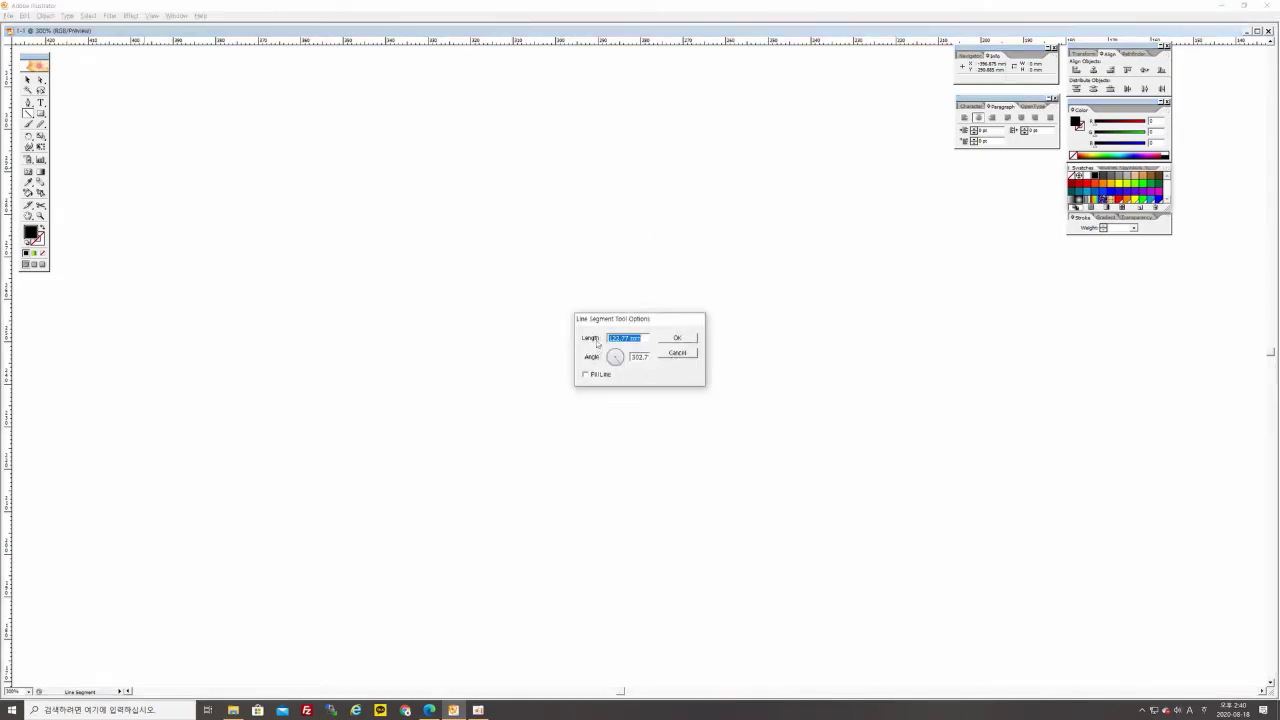
{"action": "left_click", "coordinate": [677, 352]}
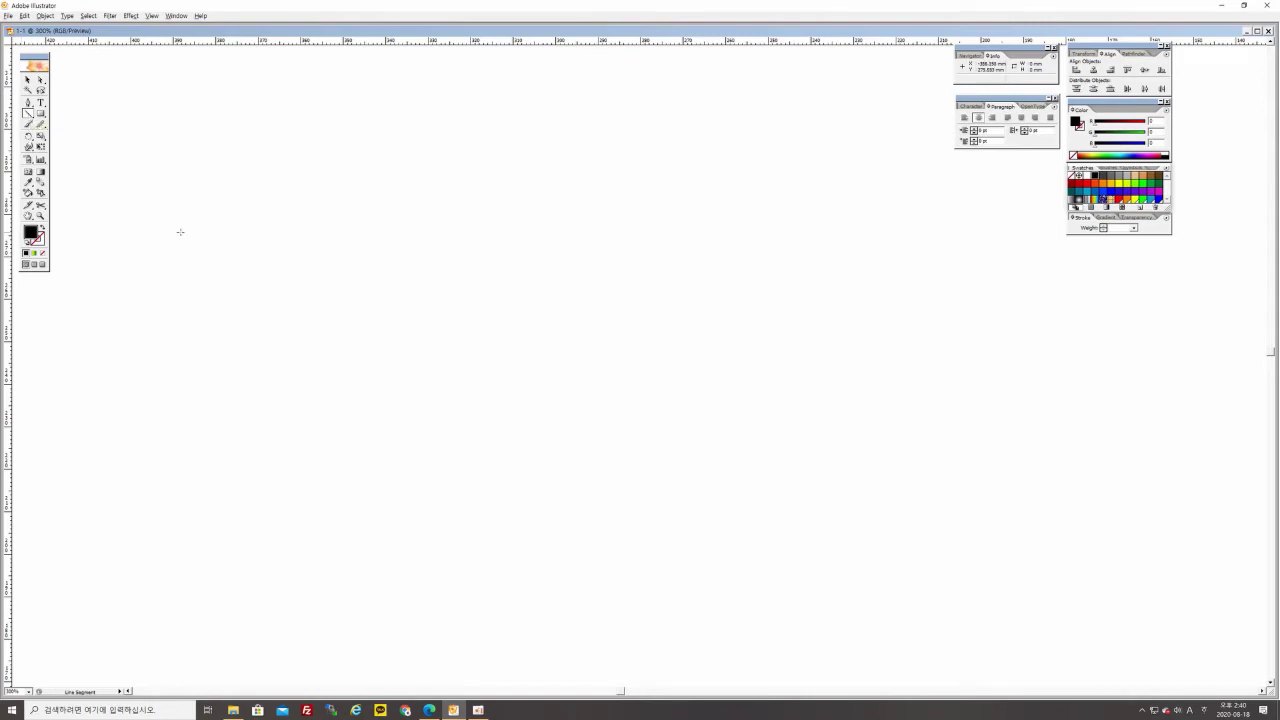
{"action": "mouse_move", "coordinate": [134, 206]}
{"action": "left_mouse_down"}
{"action": "mouse_move", "coordinate": [311, 197]}
{"action": "mouse_move", "coordinate": [377, 226]}
{"action": "mouse_move", "coordinate": [477, 99]}
{"action": "left_mouse_up"}
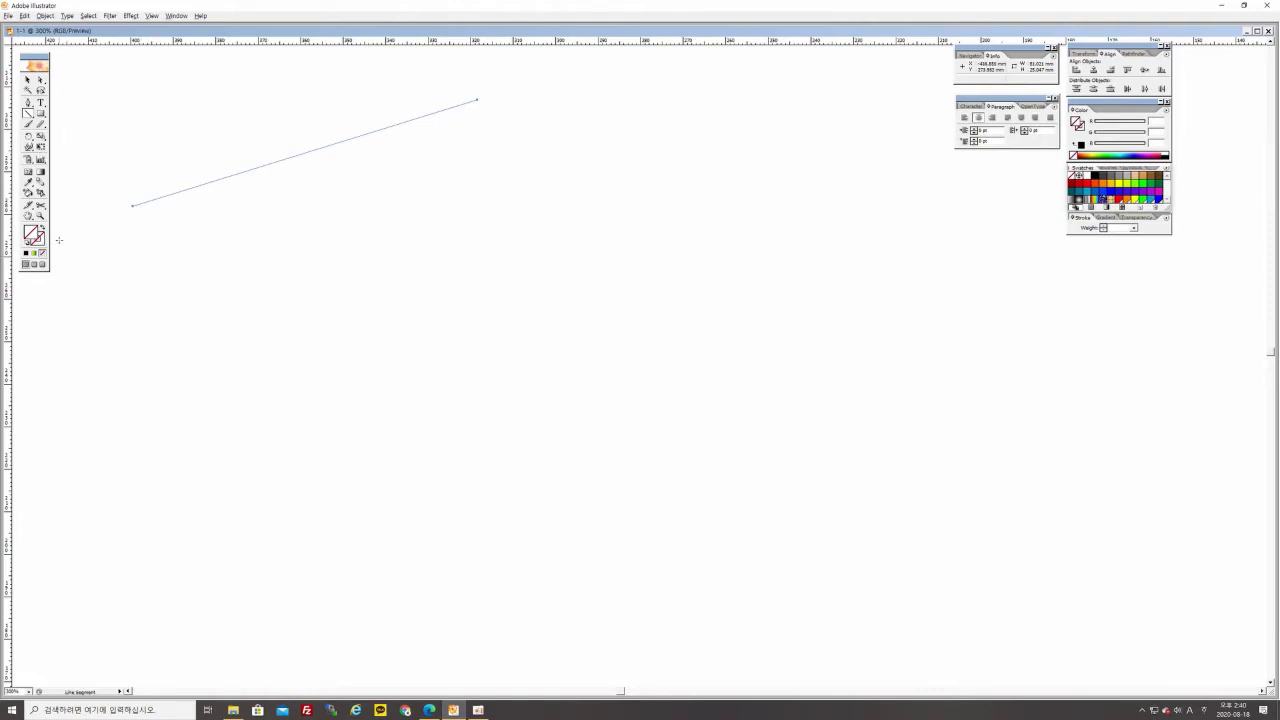
Apply a black stroke to the diagonal line and deselect it.
{"action": "left_click", "coordinate": [41, 242]}
{"action": "key", "text": "v"}
{"action": "left_click", "coordinate": [1095, 177]}
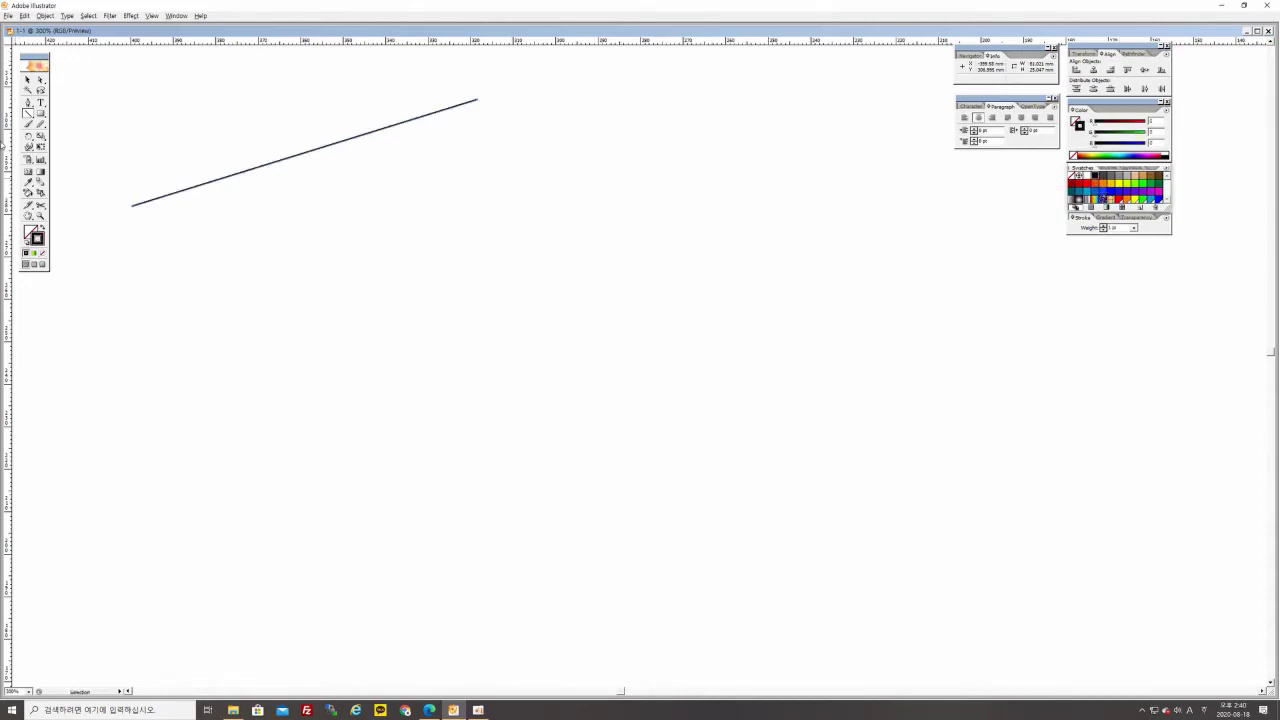
{"action": "left_click", "coordinate": [27, 80]}
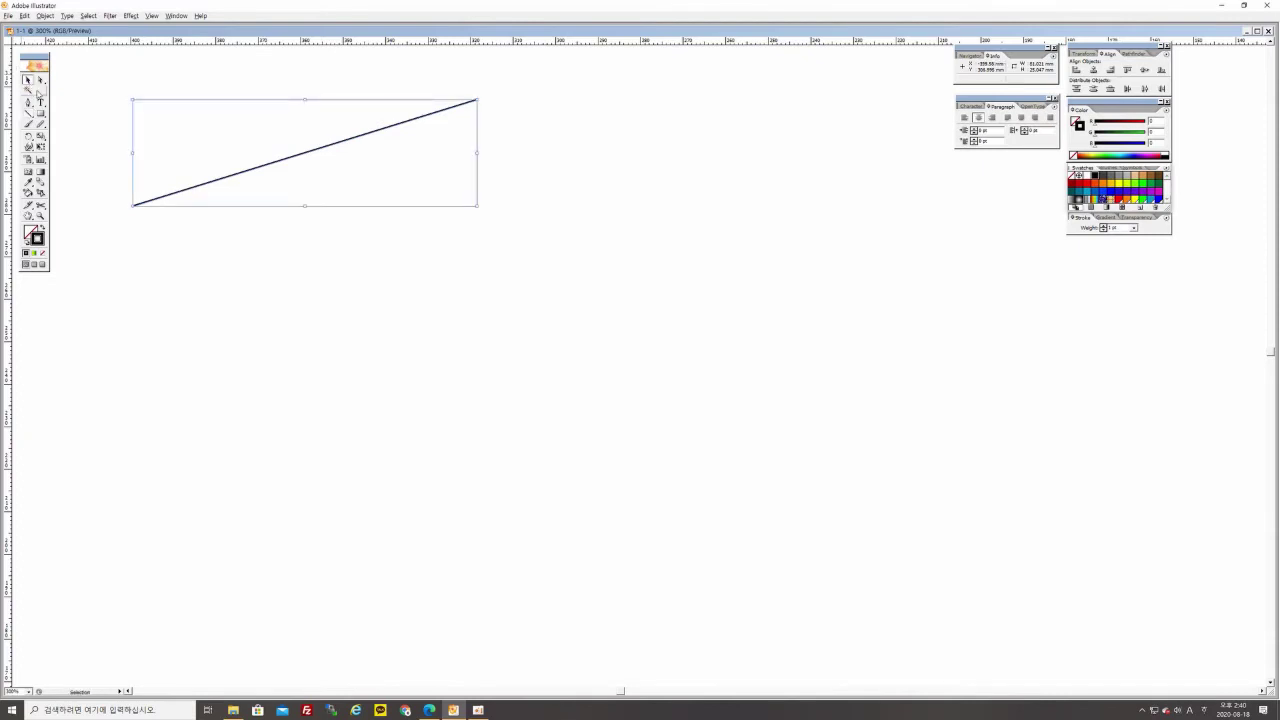
{"action": "left_click", "coordinate": [107, 268]}
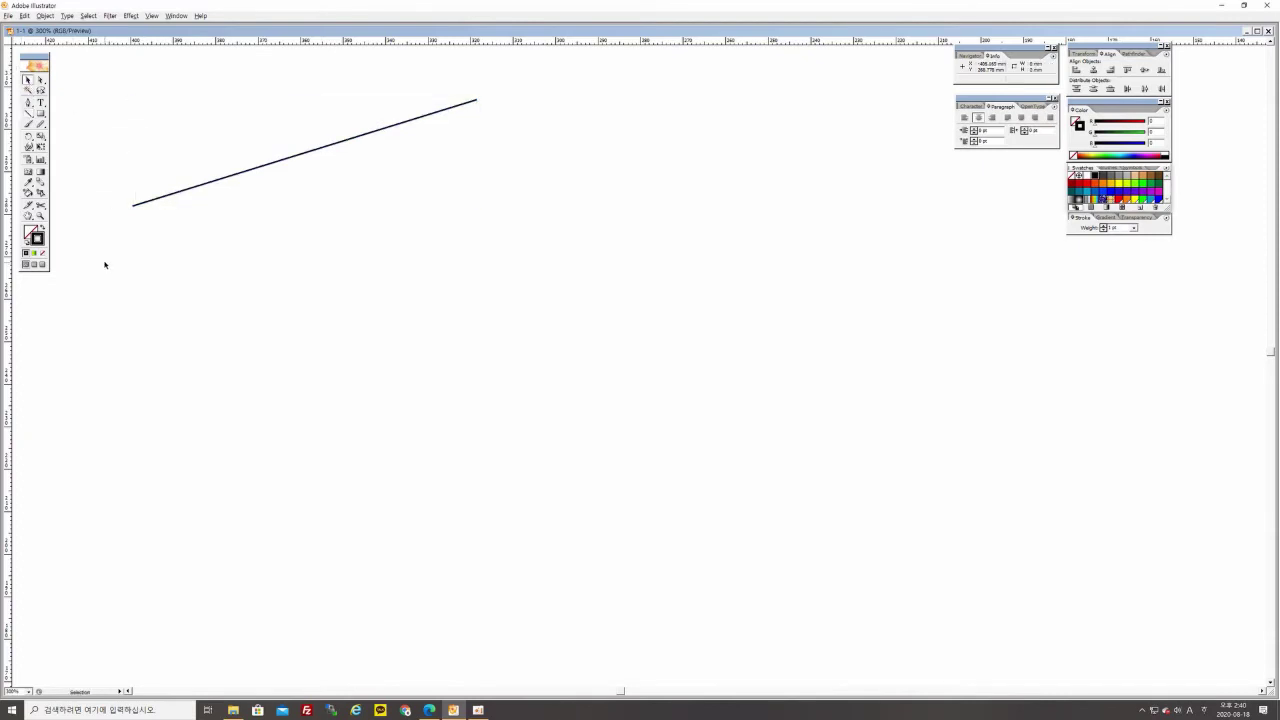
Draw a perfectly horizontal line segment about 80 mm long below the diagonal line and deselect it.
{"action": "left_click", "coordinate": [28, 115]}
{"action": "left_click_drag", "start_coordinate": [156, 238], "coordinate": [495, 224]}
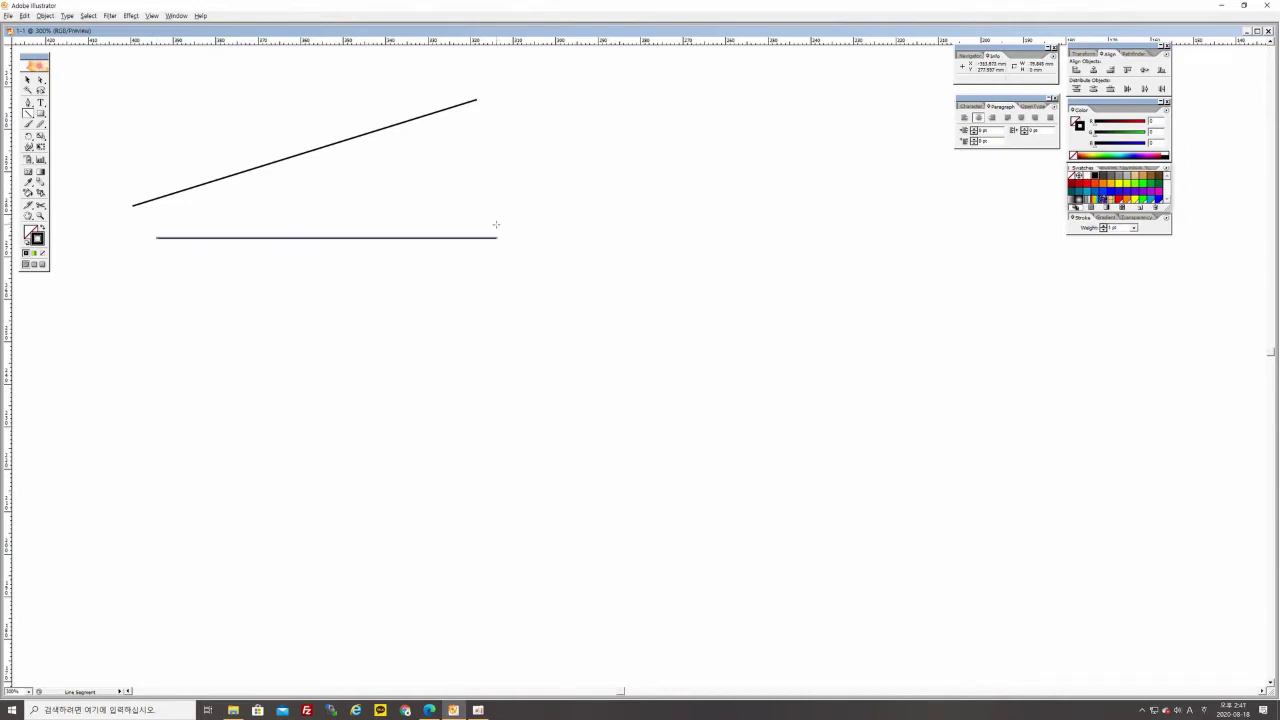
{"action": "left_click", "coordinate": [27, 80]}
{"action": "left_click", "coordinate": [140, 131]}
Draw a perfectly vertical line segment about 78 mm long to the right of the existing lines and deselect it.
{"action": "left_click", "coordinate": [28, 114]}
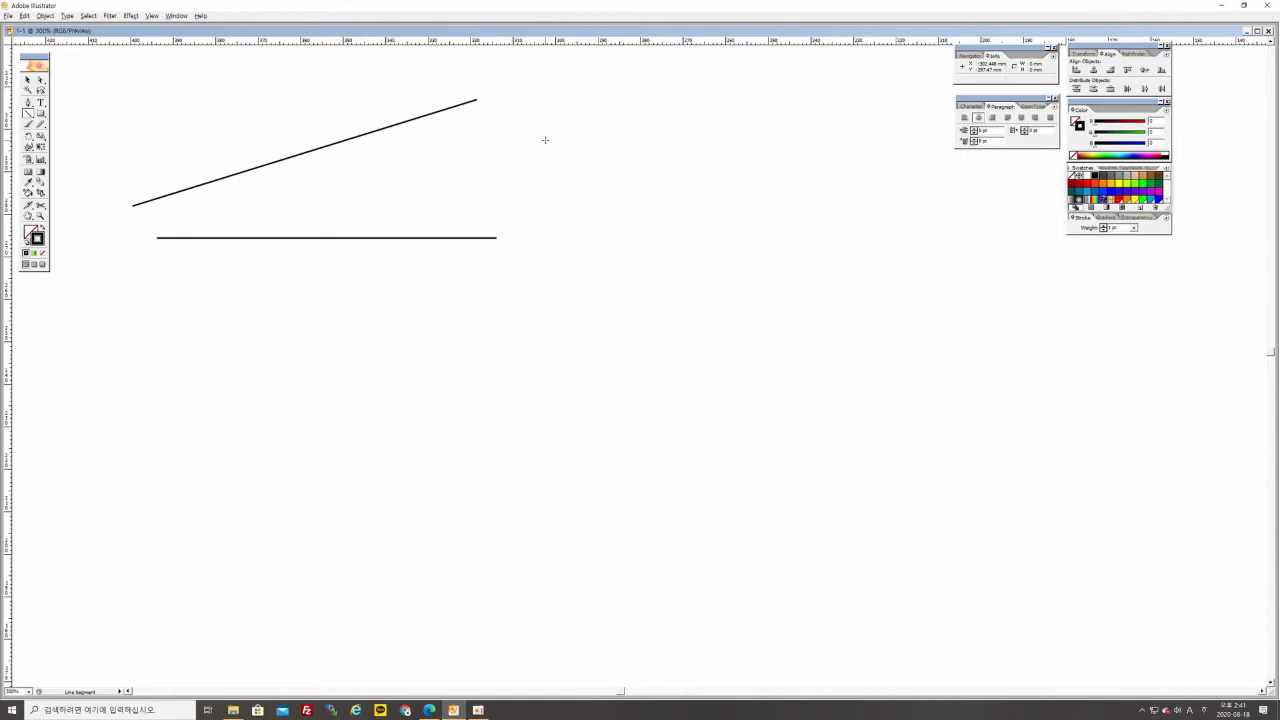
{"action": "left_click_drag", "start_coordinate": [545, 140], "coordinate": [546, 470]}
{"action": "left_click_drag", "start_coordinate": [546, 470], "coordinate": [546, 470]}
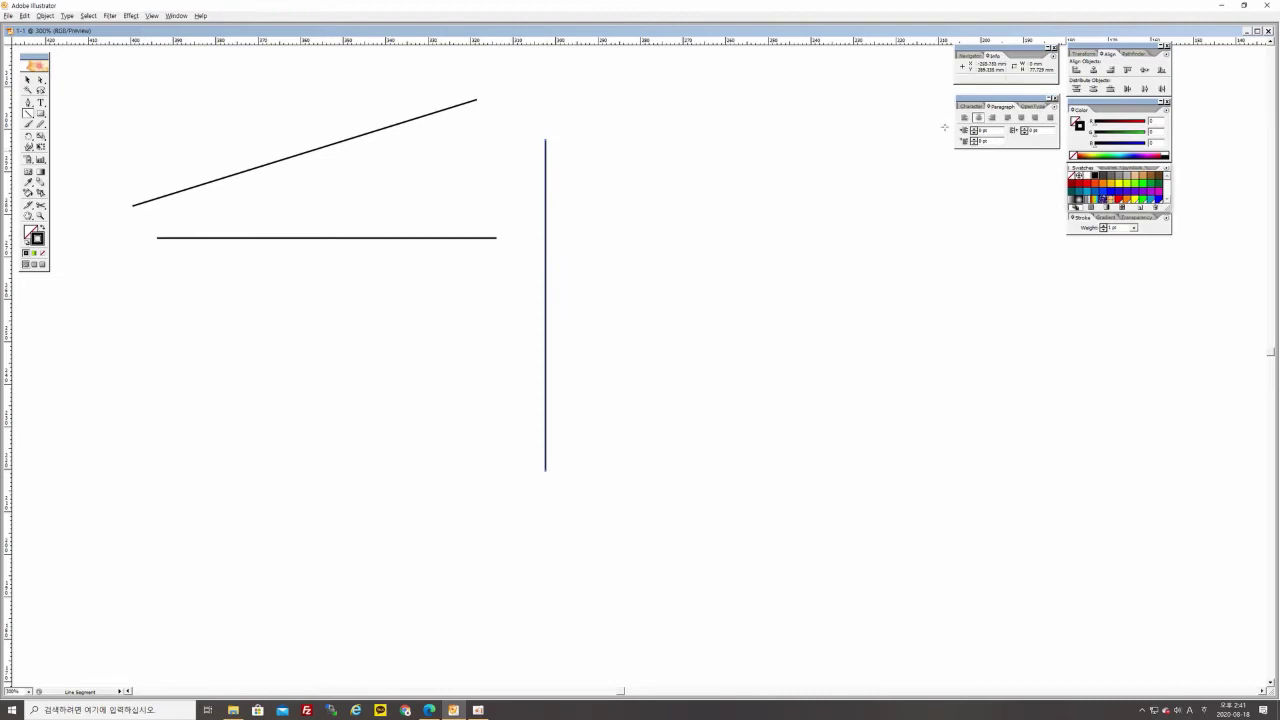
{"action": "left_click", "coordinate": [28, 79]}
{"action": "left_click", "coordinate": [101, 90]}
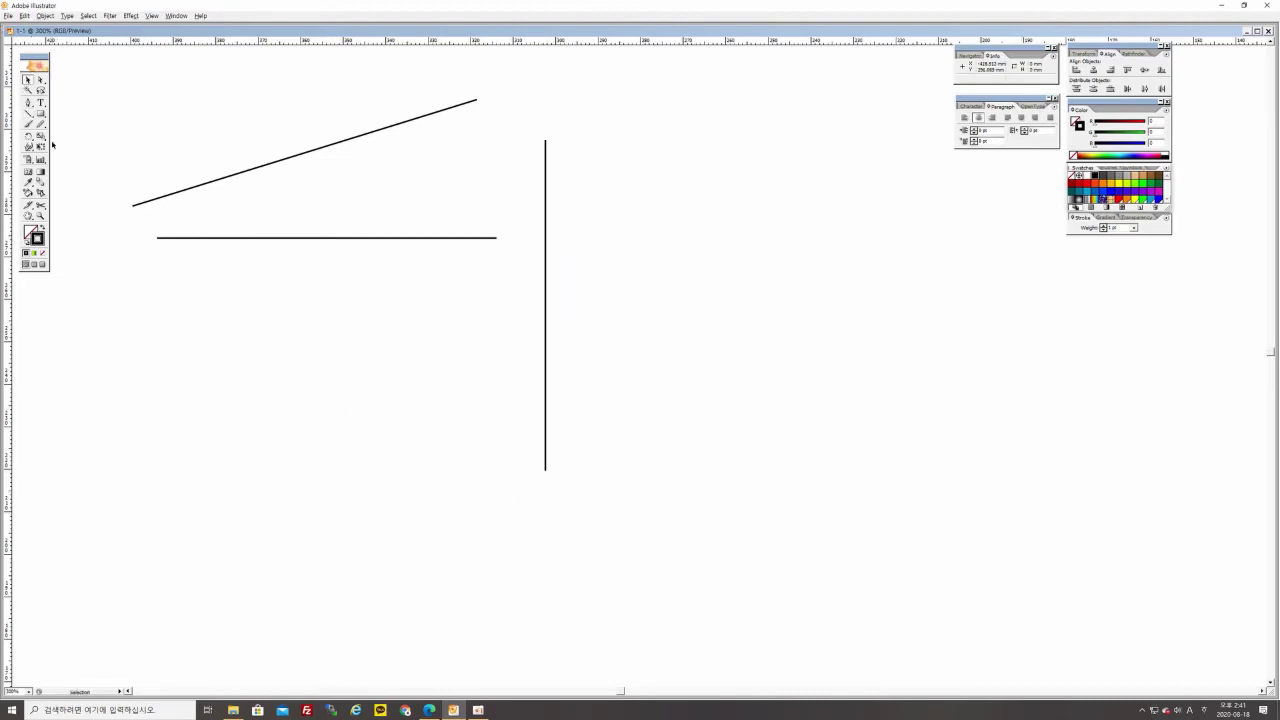
Draw a straight horizontal line of similar length below the first horizontal one with the Pen tool and deselect it.
{"action": "left_click", "coordinate": [28, 102]}
{"action": "left_click", "coordinate": [157, 318]}
{"action": "left_click", "coordinate": [490, 318]}
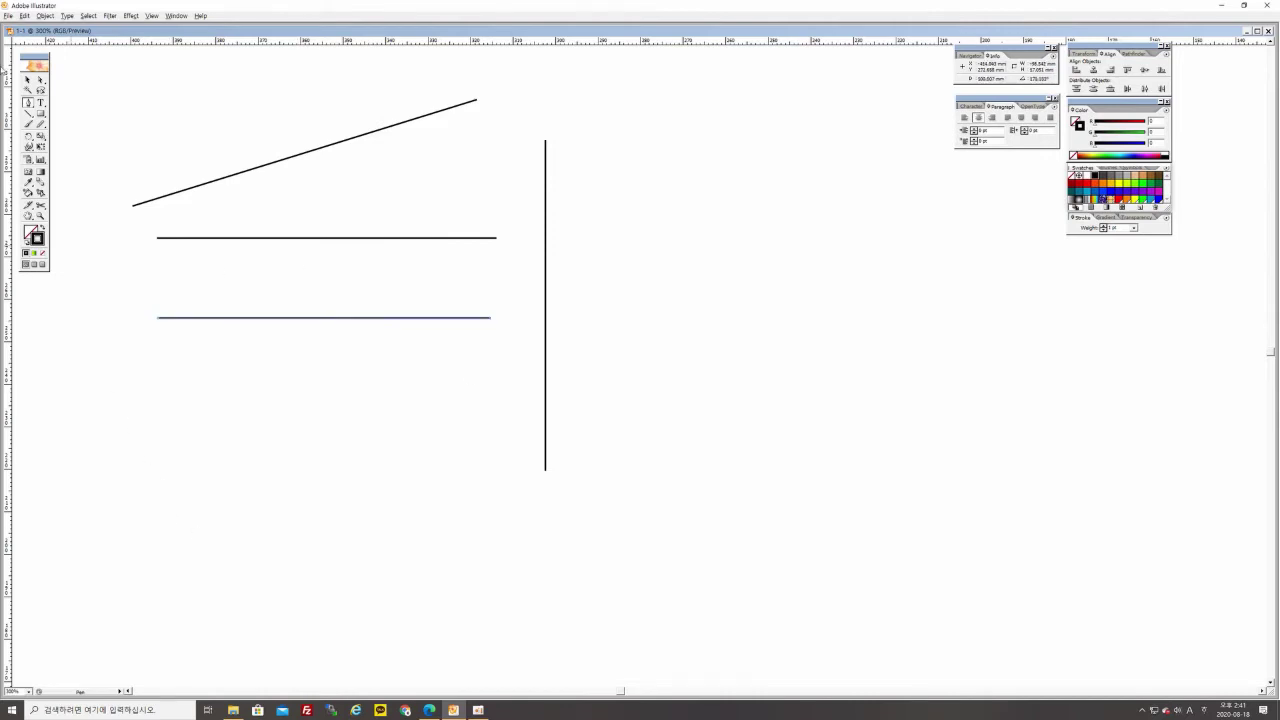
{"action": "left_click", "coordinate": [27, 80]}
{"action": "left_click", "coordinate": [103, 103]}
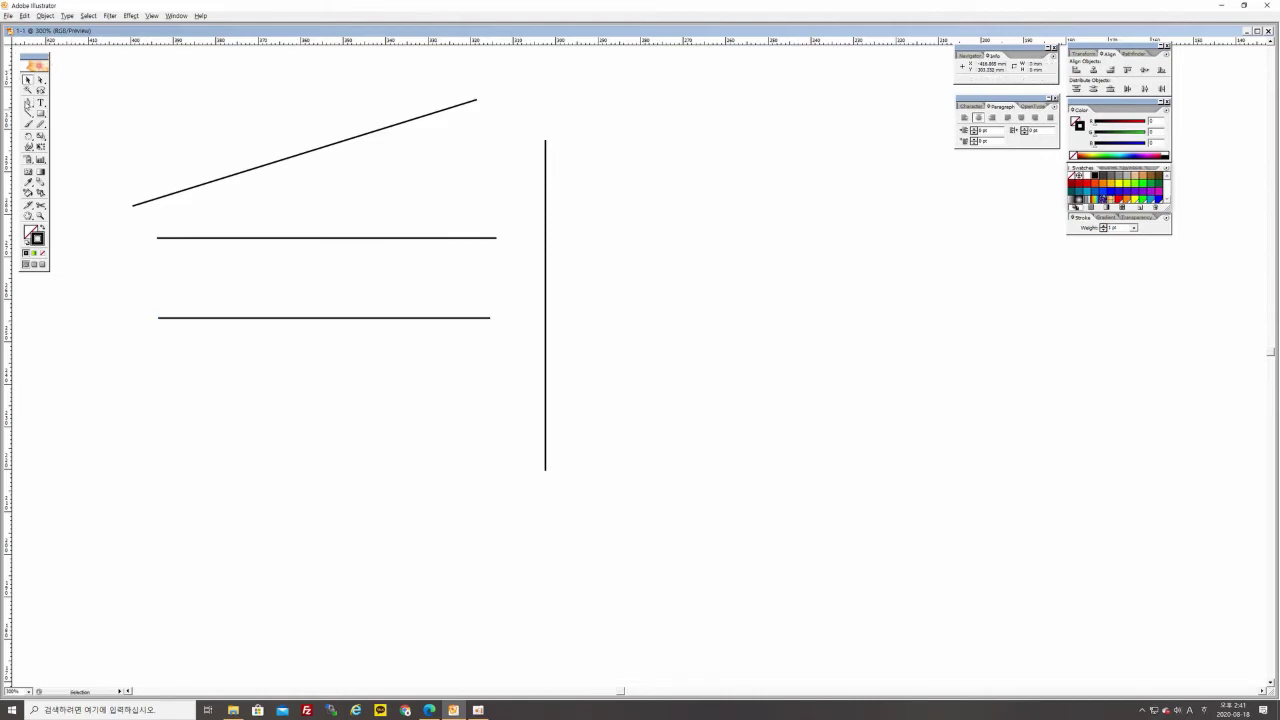
Draw a straight vertical line with the Pen tool just right of the existing vertical line, matching its length, and deselect it.
{"action": "left_click", "coordinate": [28, 104]}
{"action": "left_click_drag", "start_coordinate": [583, 141], "coordinate": [583, 470]}
{"action": "left_click", "coordinate": [583, 470]}
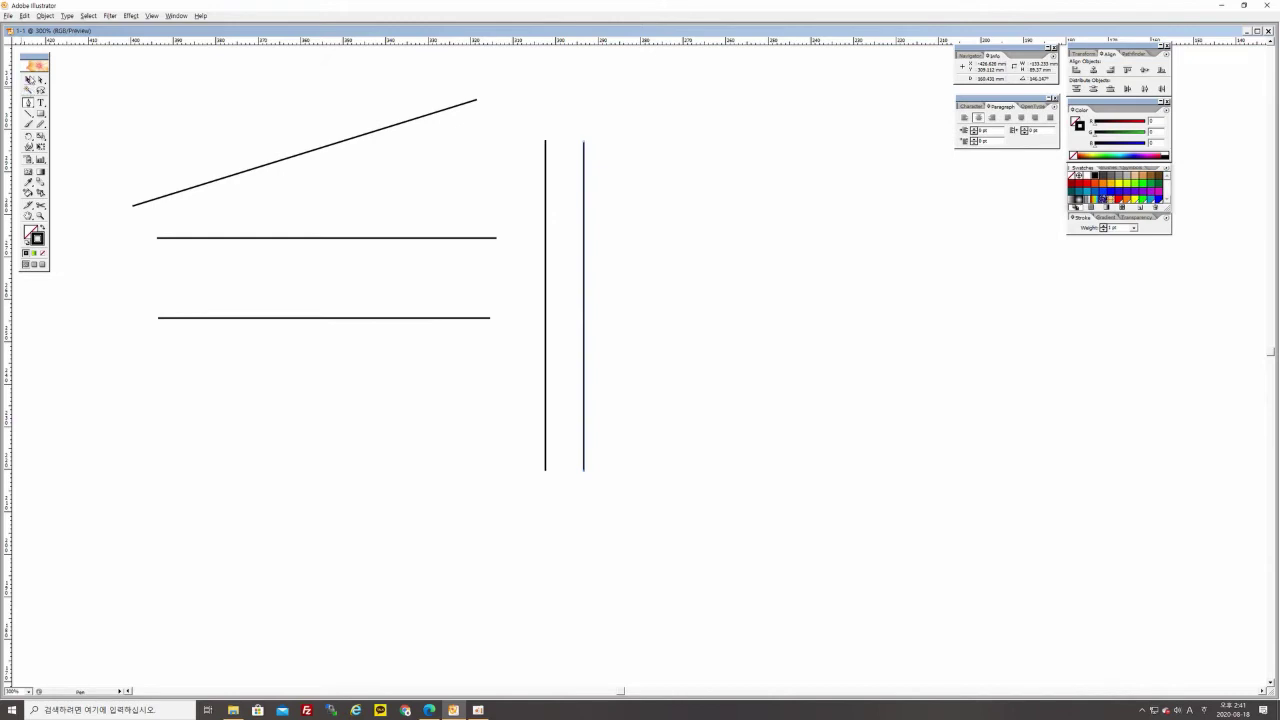
{"action": "left_click", "coordinate": [28, 79]}
{"action": "left_click", "coordinate": [742, 396]}
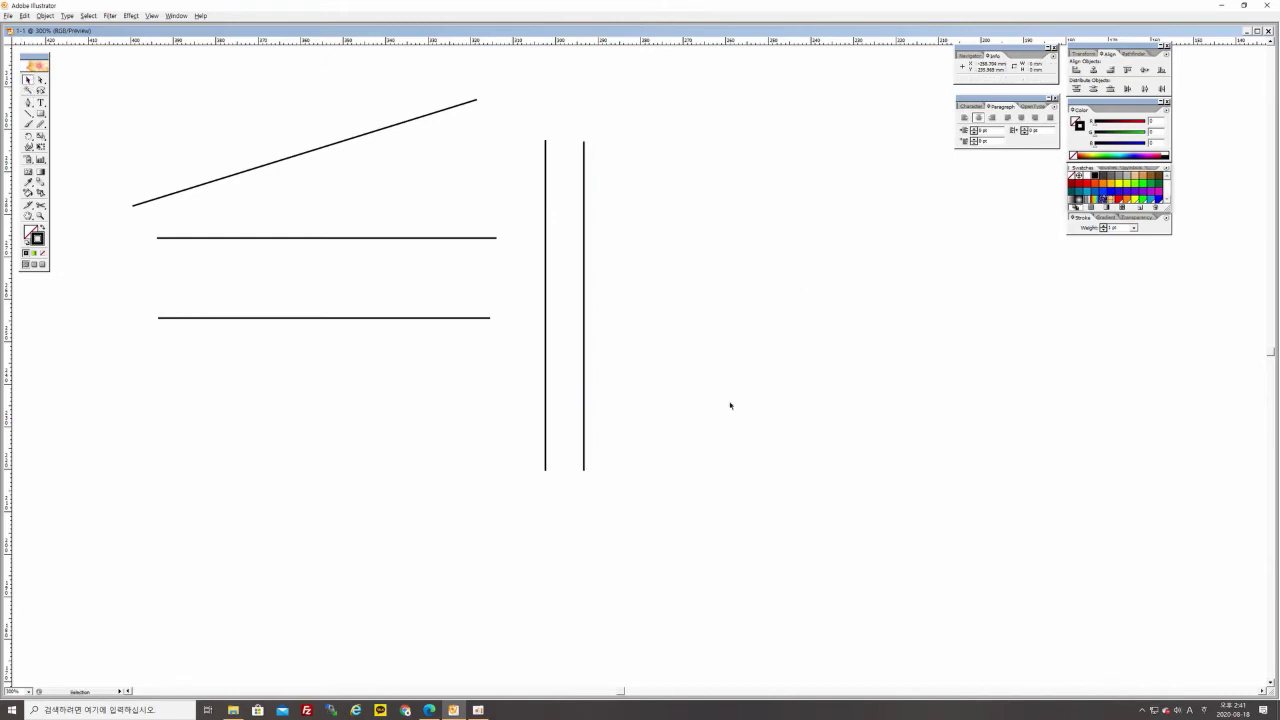
Draw a diagonal line with the Pen tool just above and parallel to the existing diagonal, and deselect it.
{"action": "left_click_drag", "start_coordinate": [330, 181], "coordinate": [369, 270]}
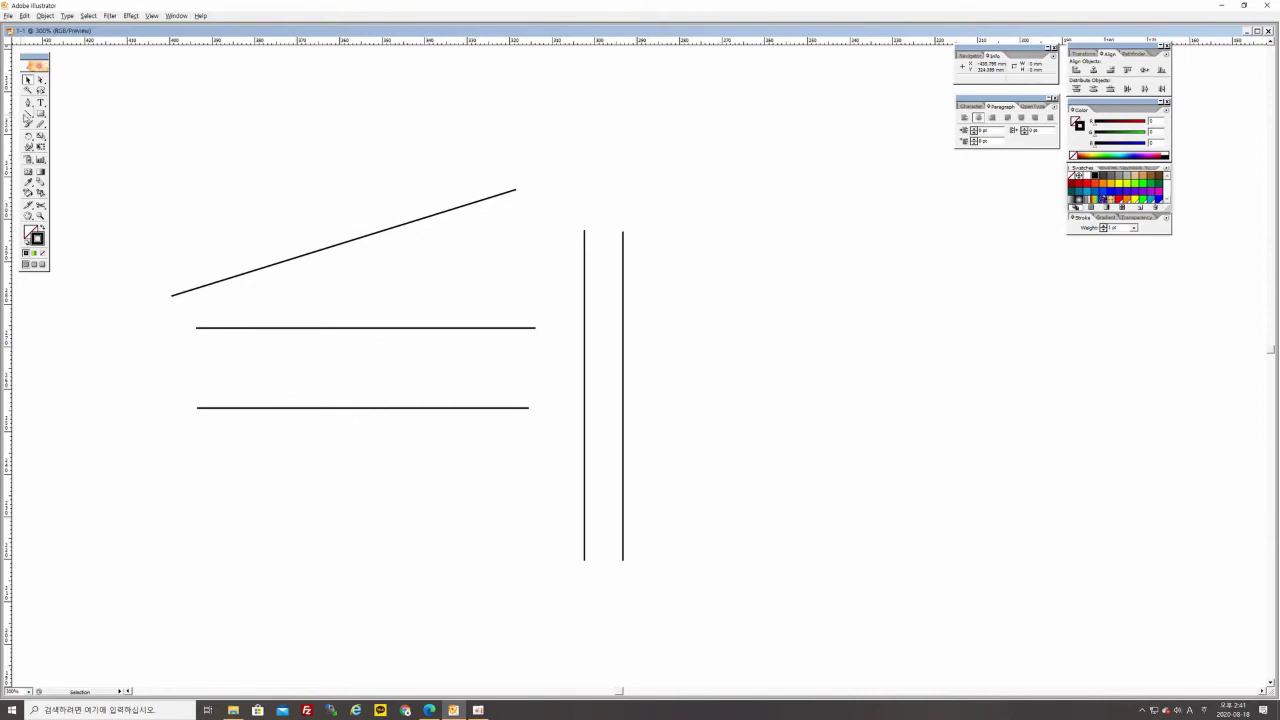
{"action": "left_click", "coordinate": [28, 103]}
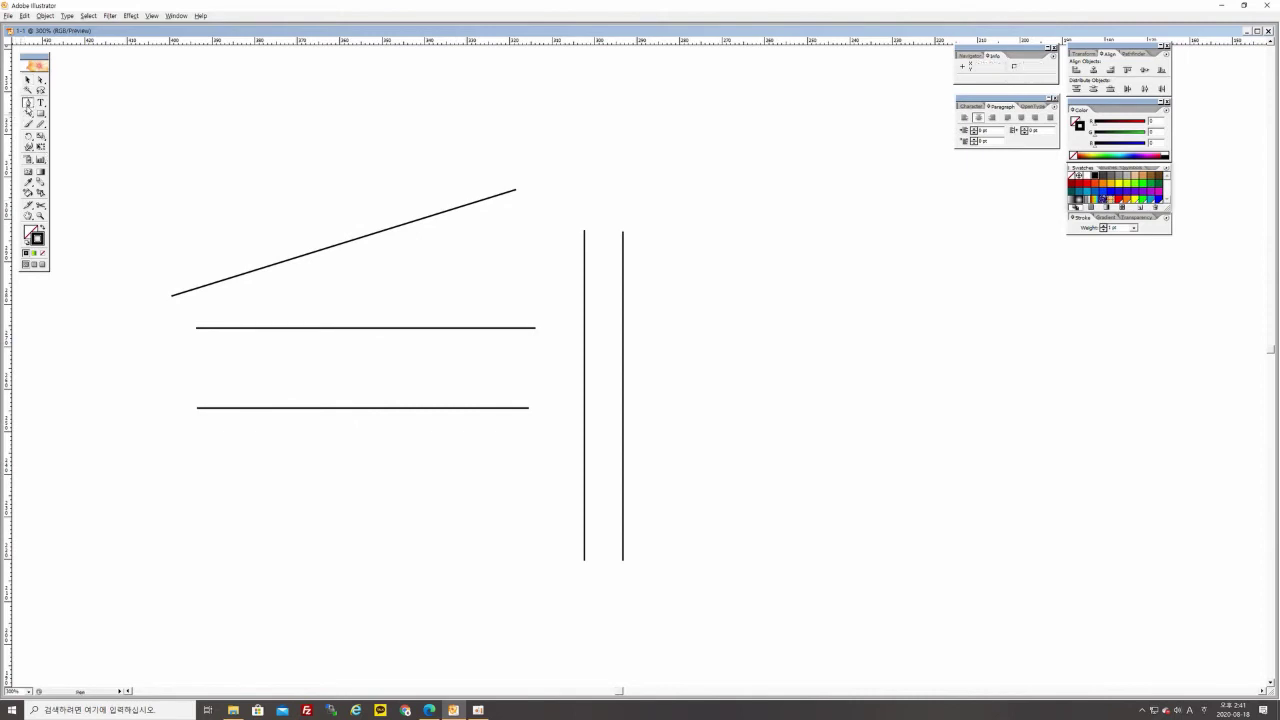
{"action": "left_click", "coordinate": [165, 269]}
{"action": "left_click", "coordinate": [508, 163]}
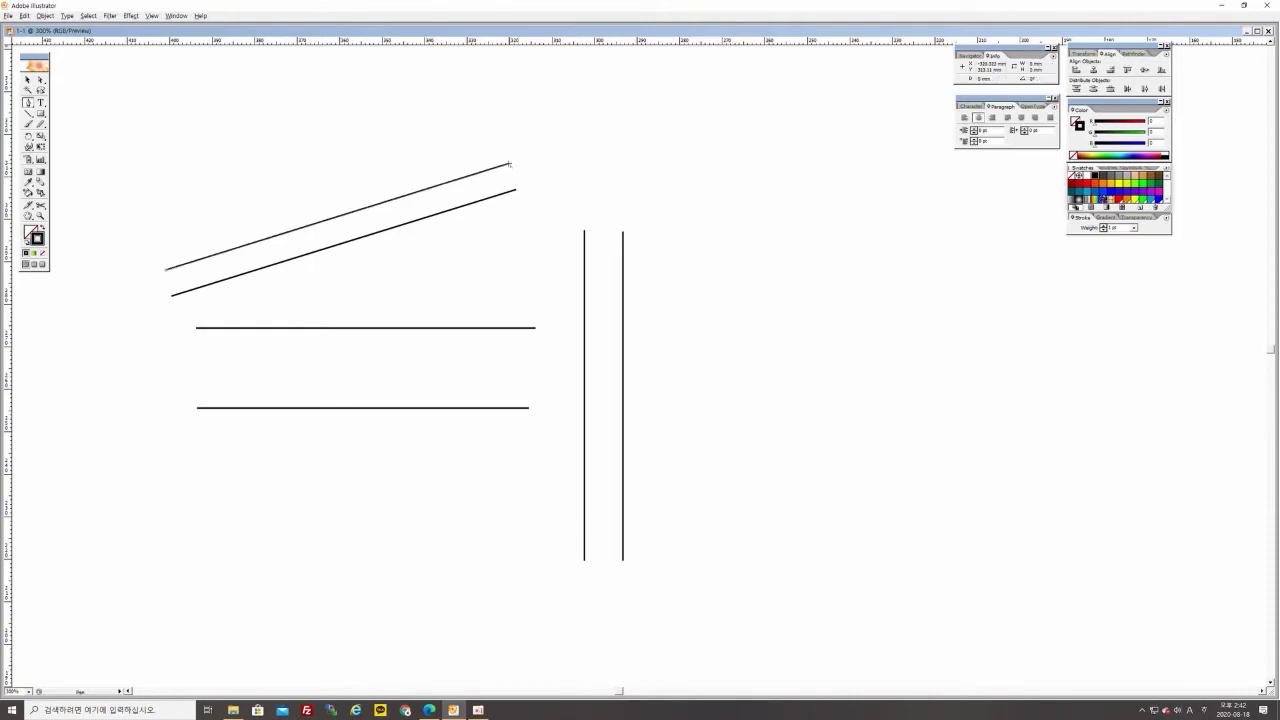
{"action": "left_click", "coordinate": [27, 81]}
{"action": "left_click", "coordinate": [210, 171]}
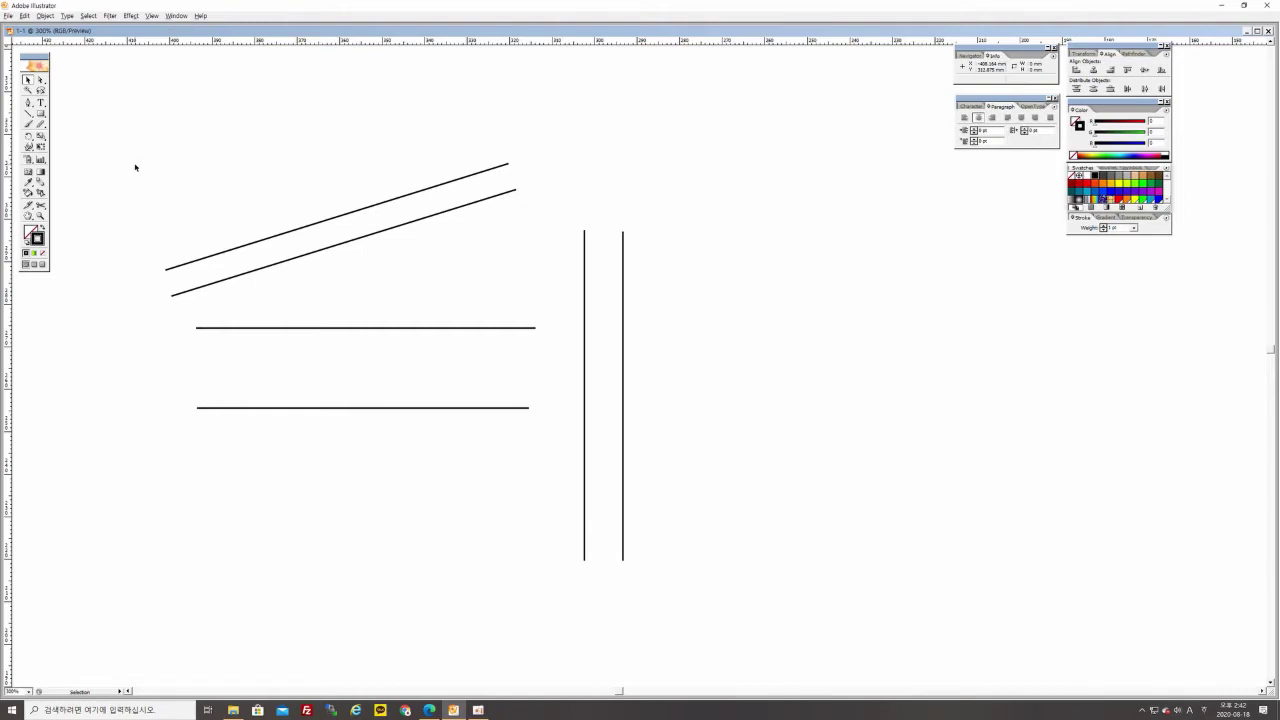
{"action": "key", "text": "a"}
{"action": "key", "text": "v"}
{"action": "key", "text": "a"}
{"action": "key", "text": "v"}
Delete all the drawn lines at once, undo the deletion and deselect the lines.
{"action": "key", "text": "ctrl+a"}
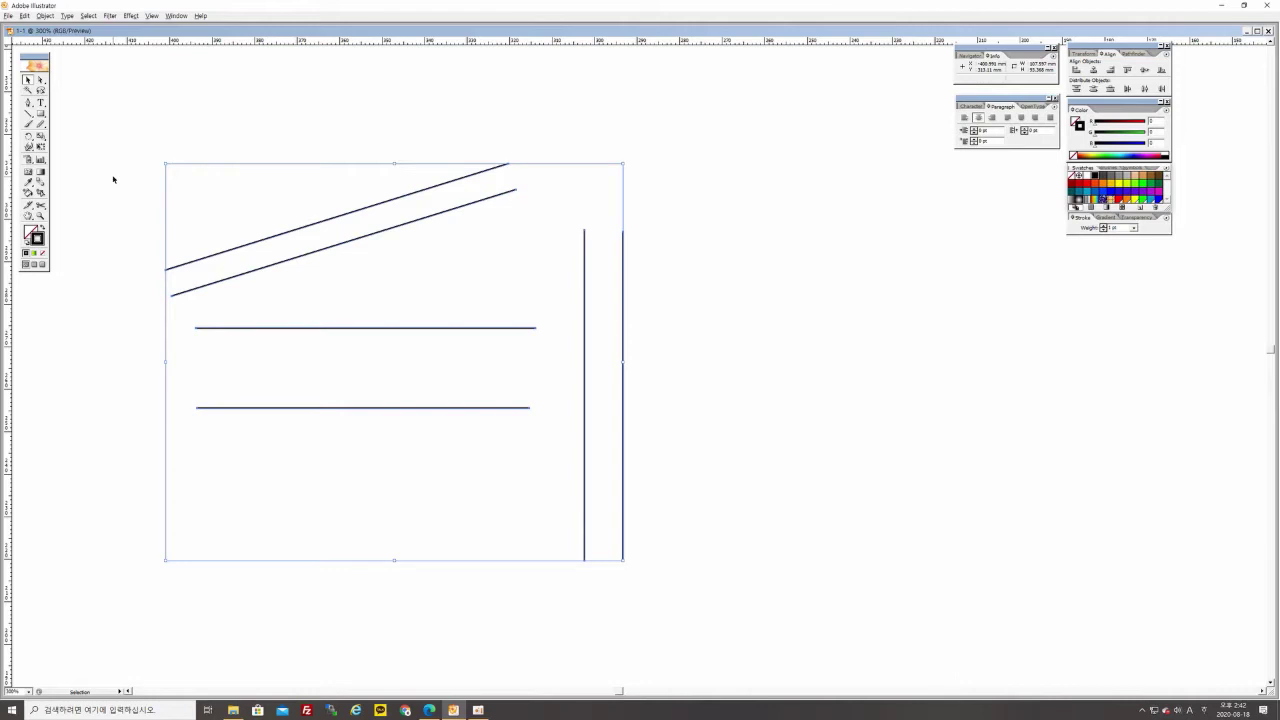
{"action": "key", "text": "Delete"}
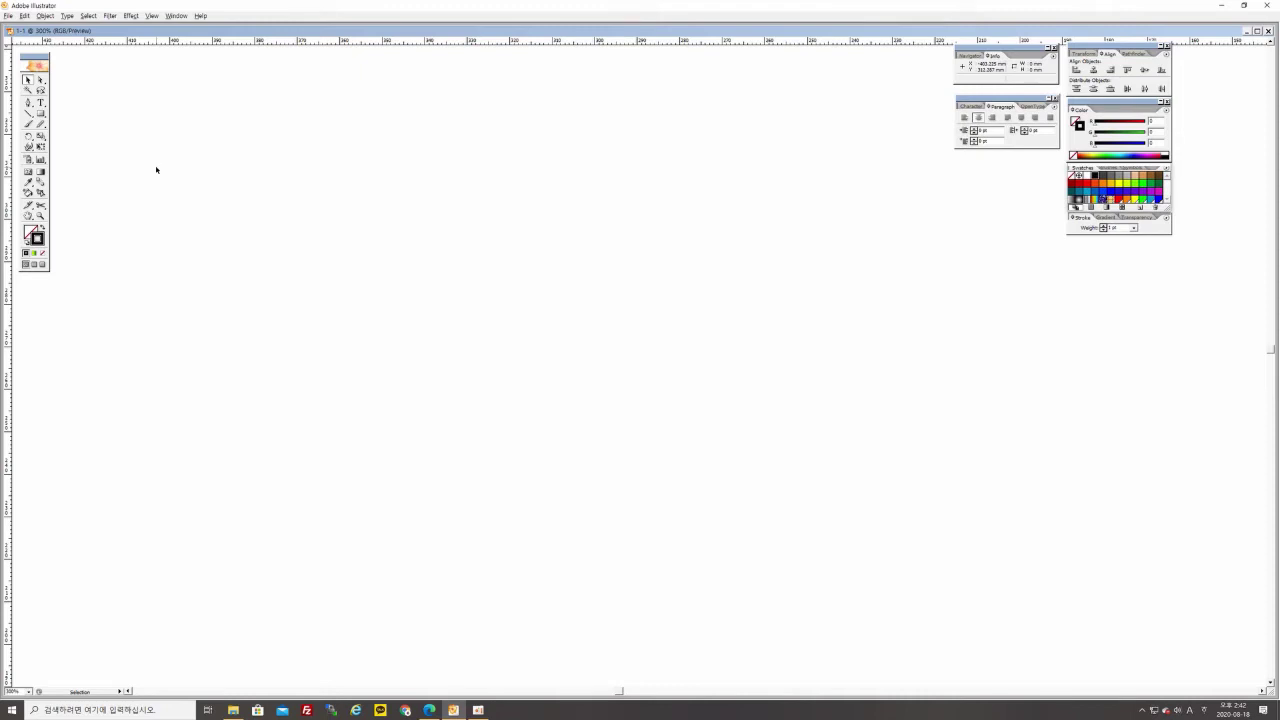
{"action": "key", "text": "ctrl+z"}
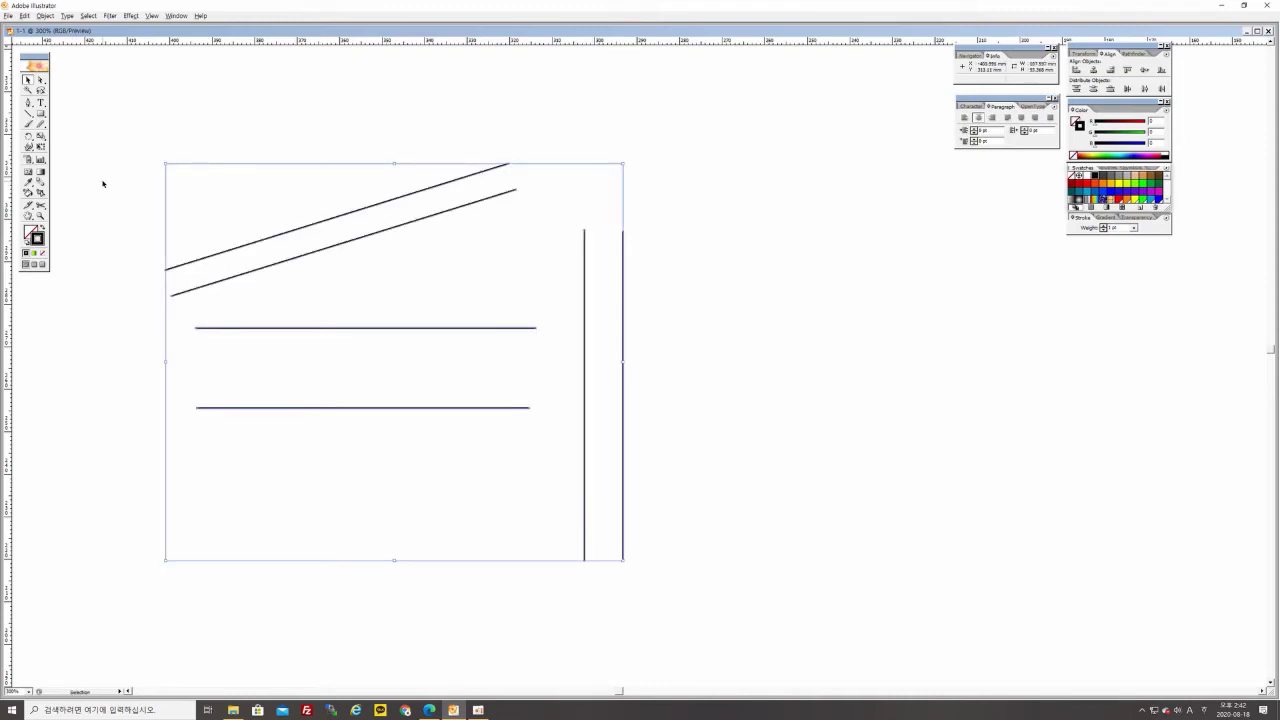
{"action": "left_click", "coordinate": [102, 183]}
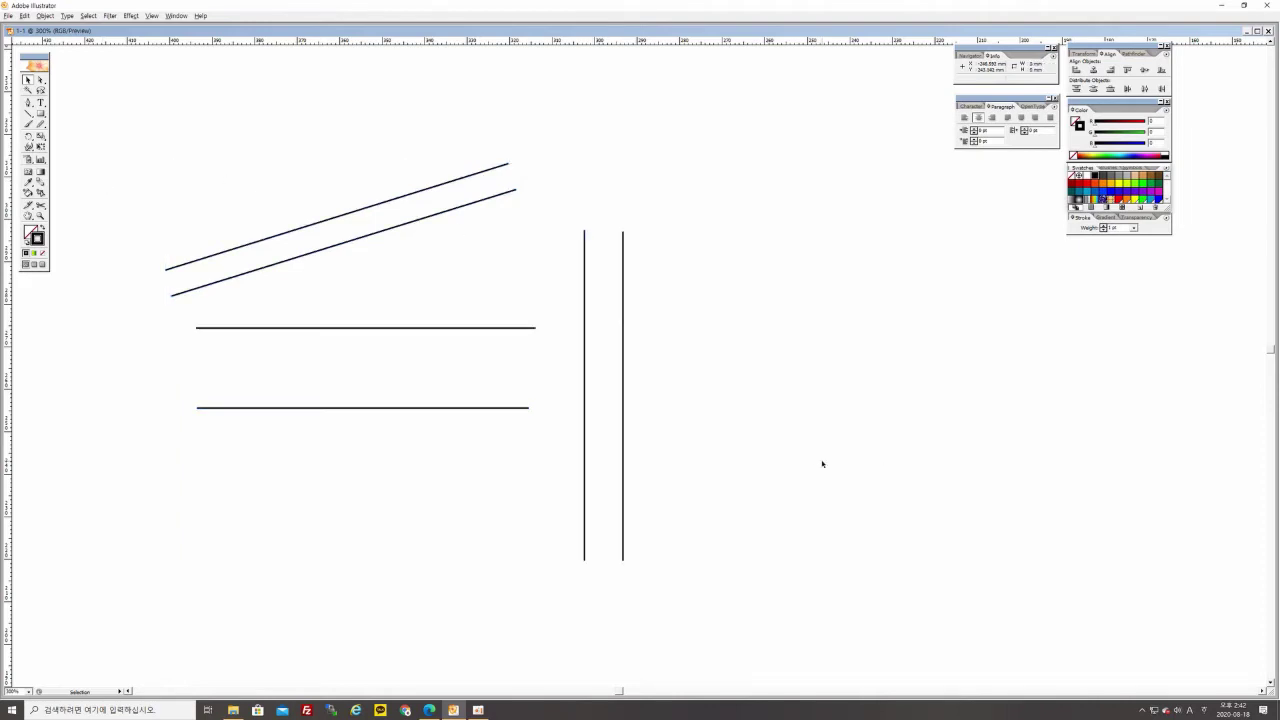
Select all the lines and delete them to empty the canvas.
{"action": "key", "text": "ctrl+a"}
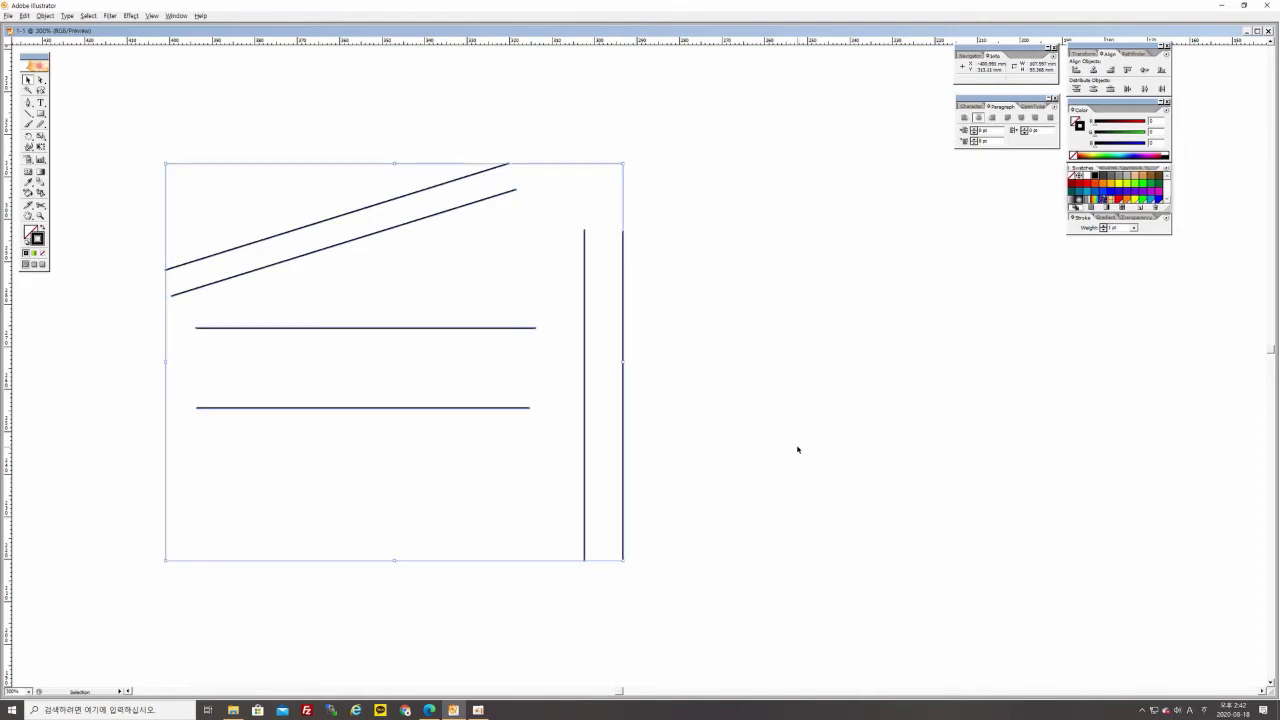
{"action": "key", "text": "Delete"}
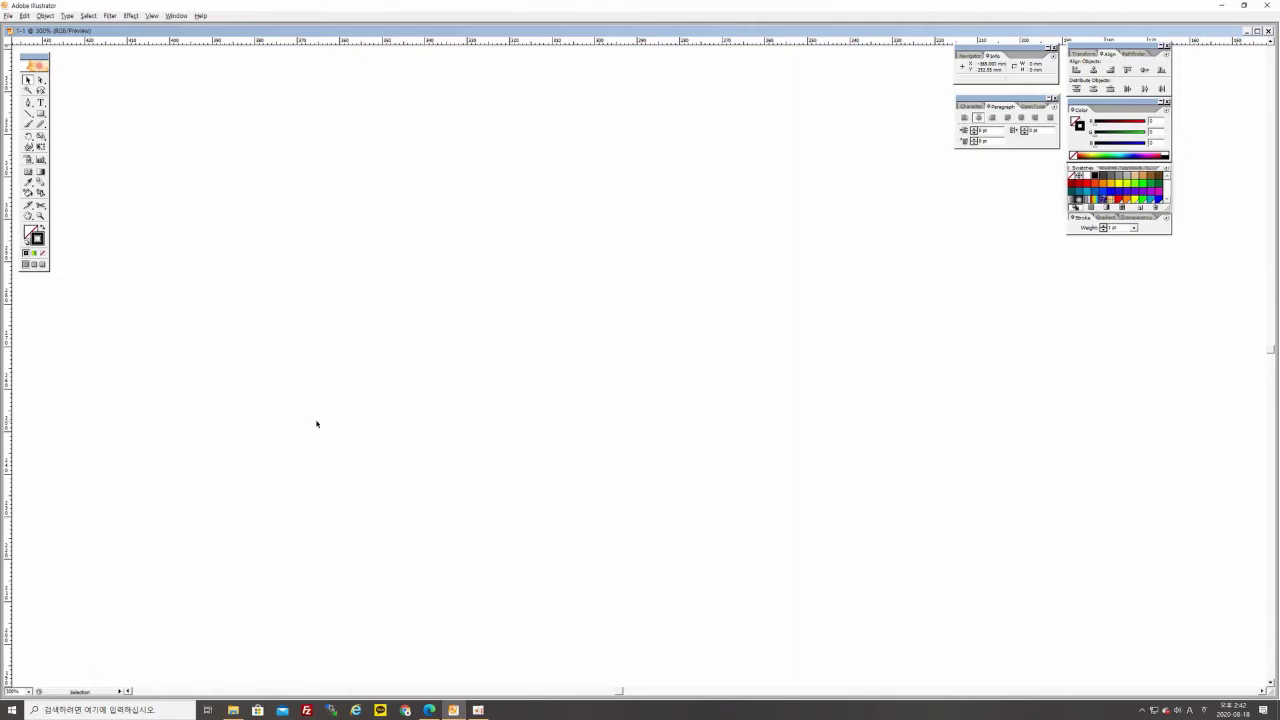
Draw a rectangle about 28 mm wide and 27 mm high with the Rectangle tool and deselect it.
{"action": "scroll", "coordinate": [186, 129], "scroll_direction": "up", "scroll_amount": 1}
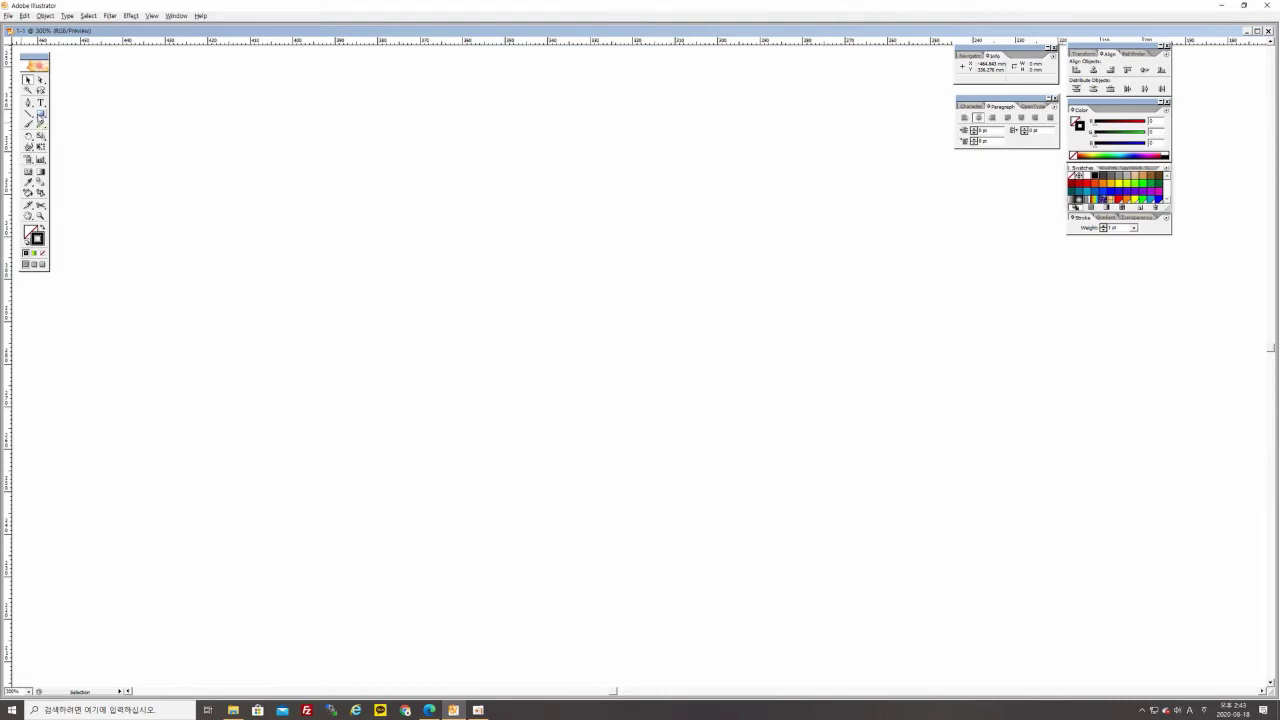
{"action": "left_click", "coordinate": [41, 116]}
{"action": "left_click", "coordinate": [41, 116]}
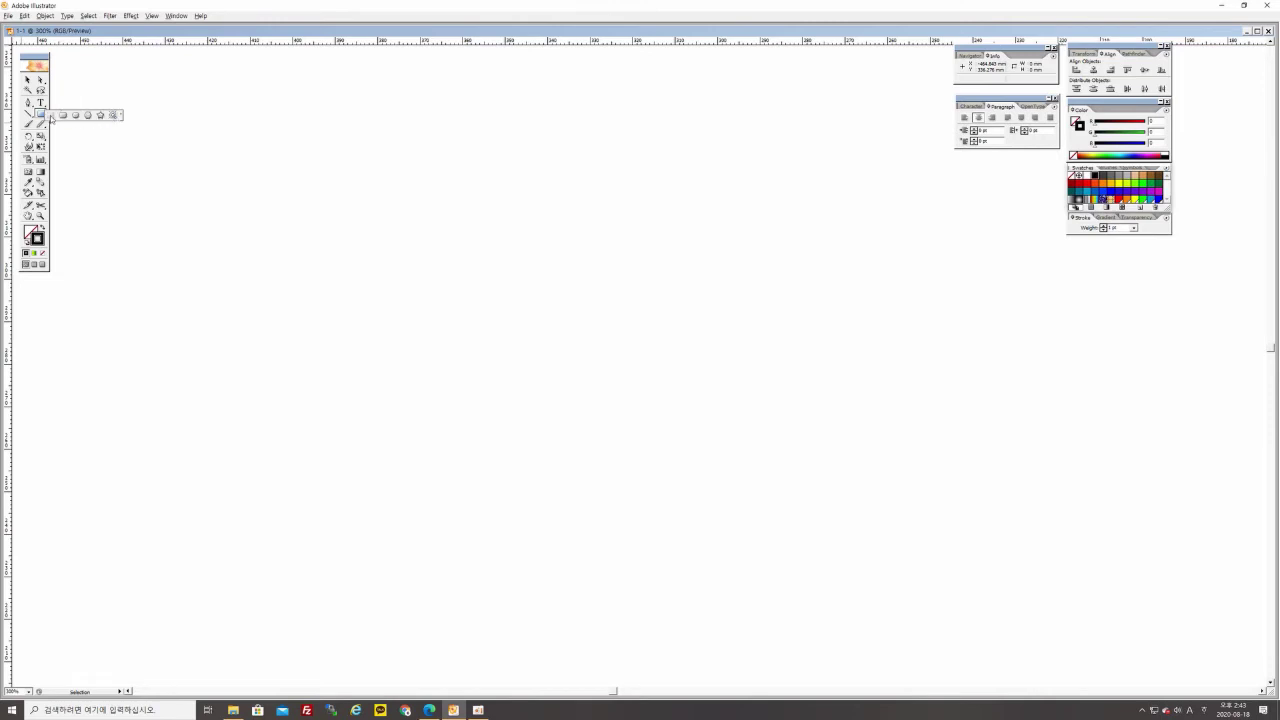
{"action": "left_click_drag", "start_coordinate": [50, 118], "coordinate": [48, 115]}
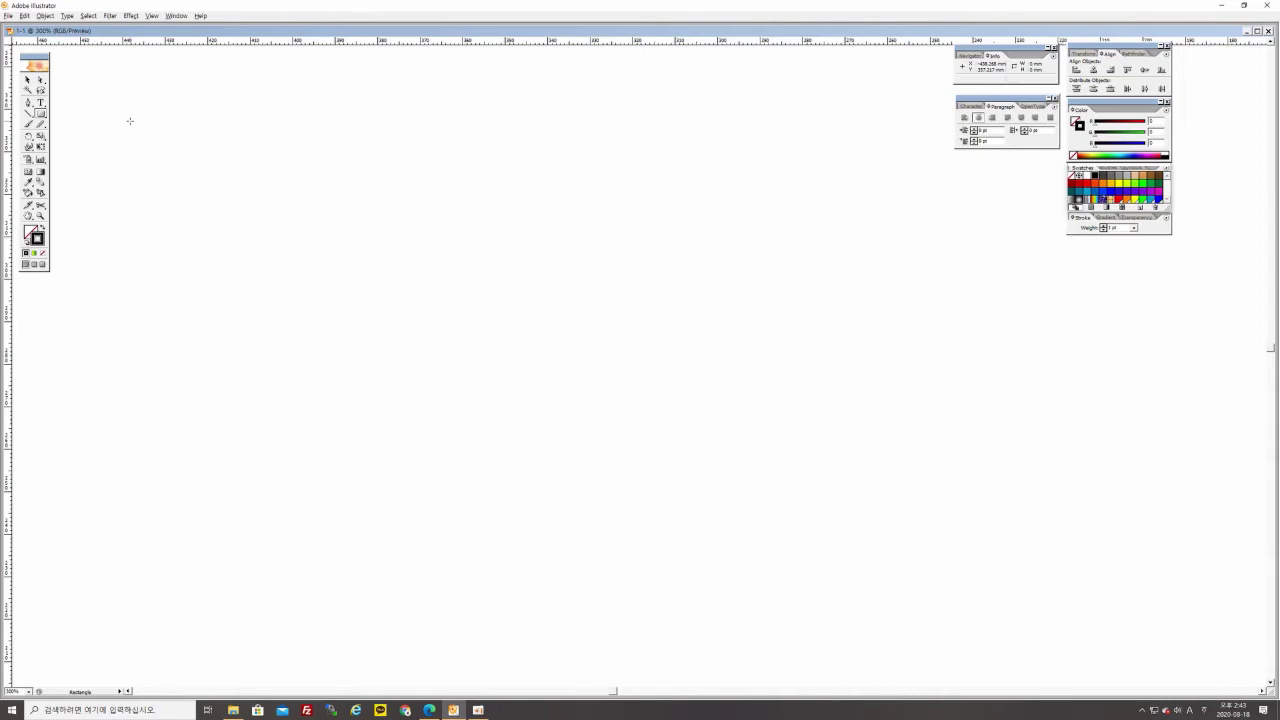
{"action": "left_click_drag", "start_coordinate": [129, 121], "coordinate": [251, 236]}
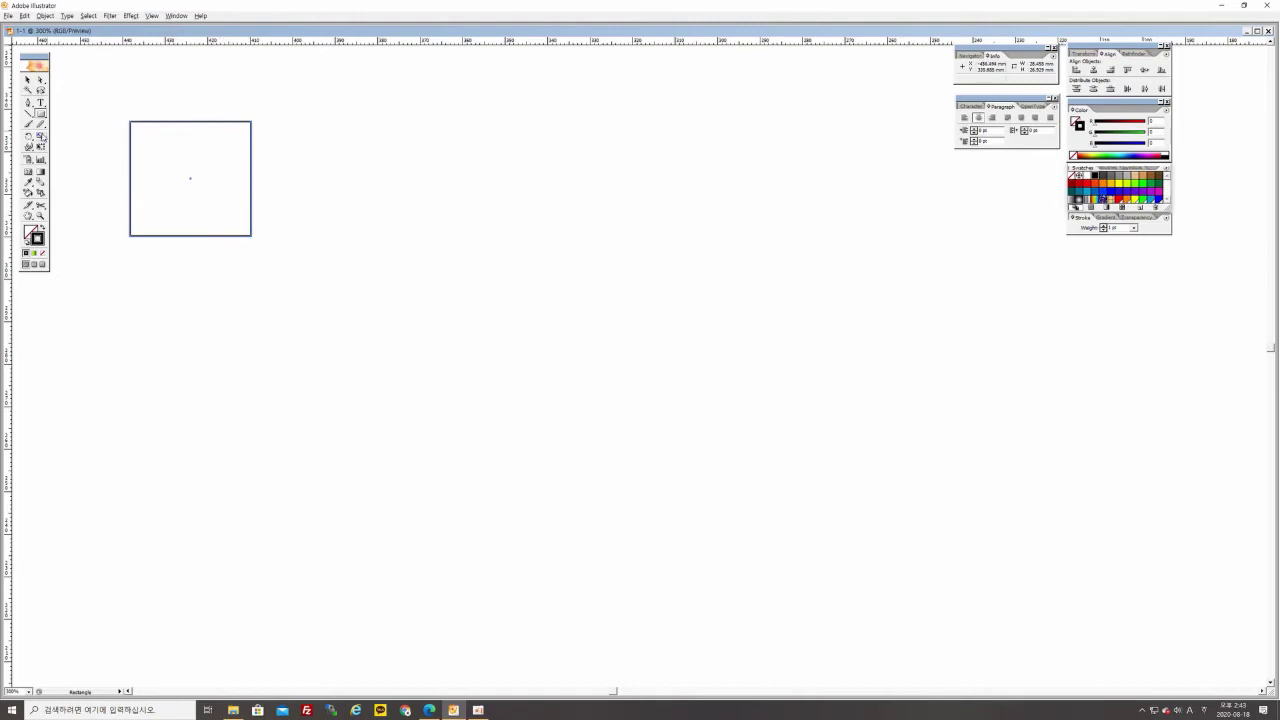
{"action": "left_click", "coordinate": [27, 79]}
{"action": "left_click", "coordinate": [72, 95]}
Draw a perfect square with sides of about 44 mm to the right of the first rectangle.
{"action": "left_click", "coordinate": [41, 114]}
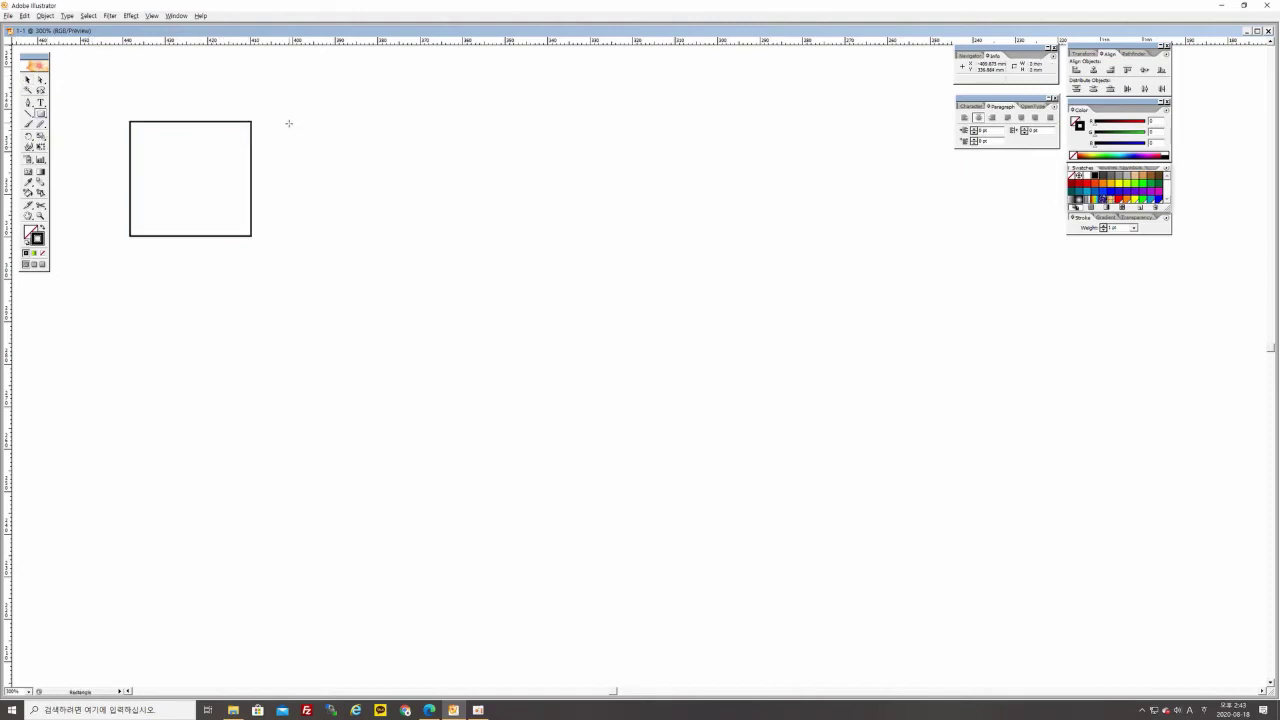
{"action": "left_click_drag", "start_coordinate": [288, 113], "coordinate": [474, 269]}
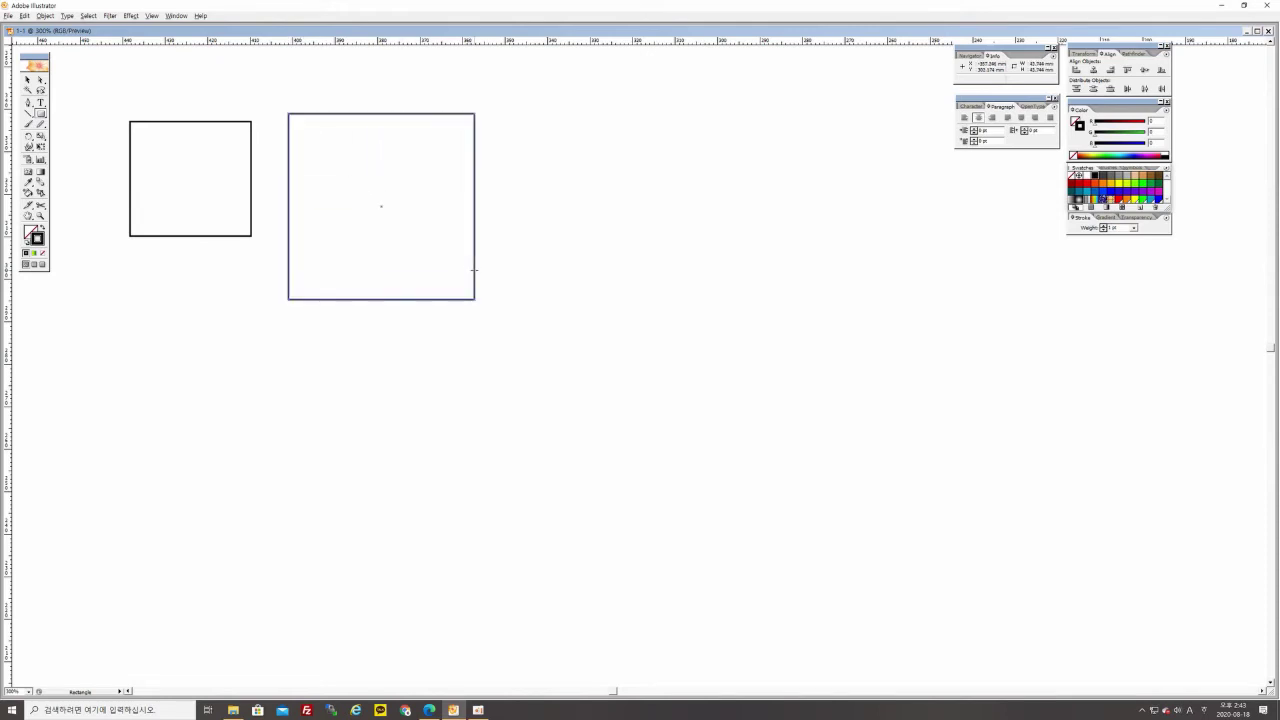
{"action": "left_click", "coordinate": [28, 80]}
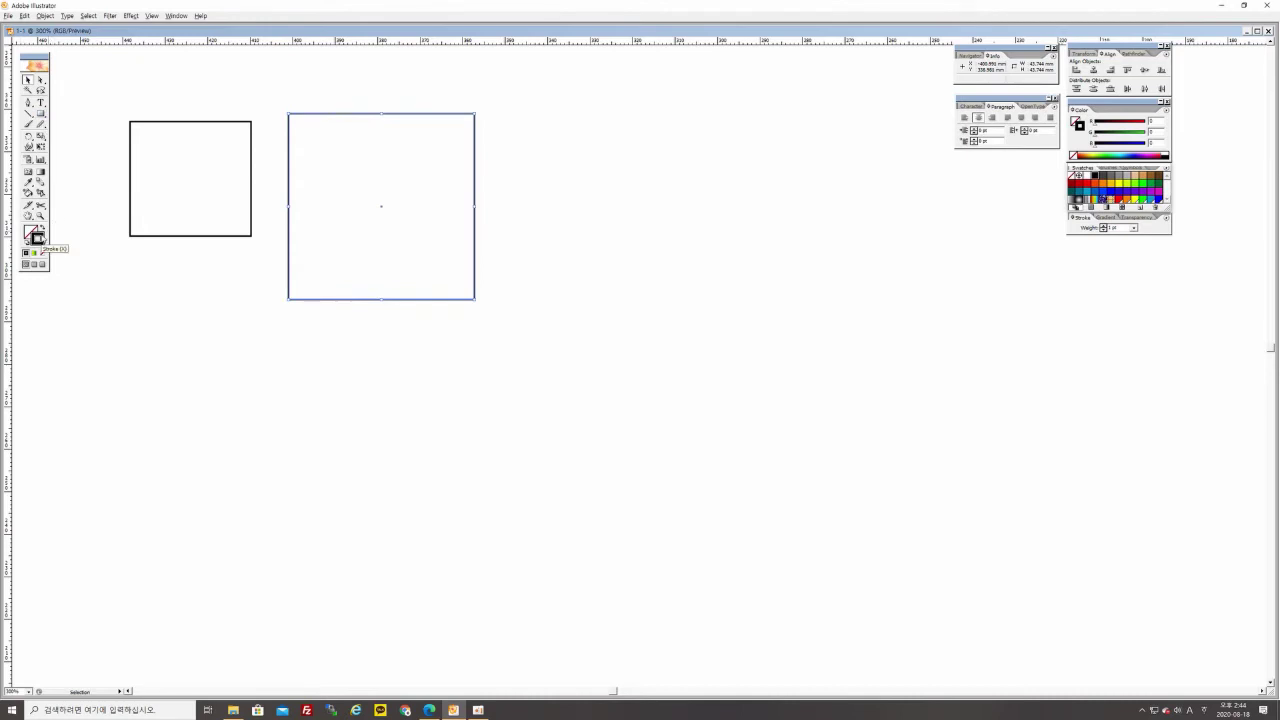
Remove the larger square's stroke and fill it with the golden yellow swatch.
{"action": "left_click", "coordinate": [42, 253]}
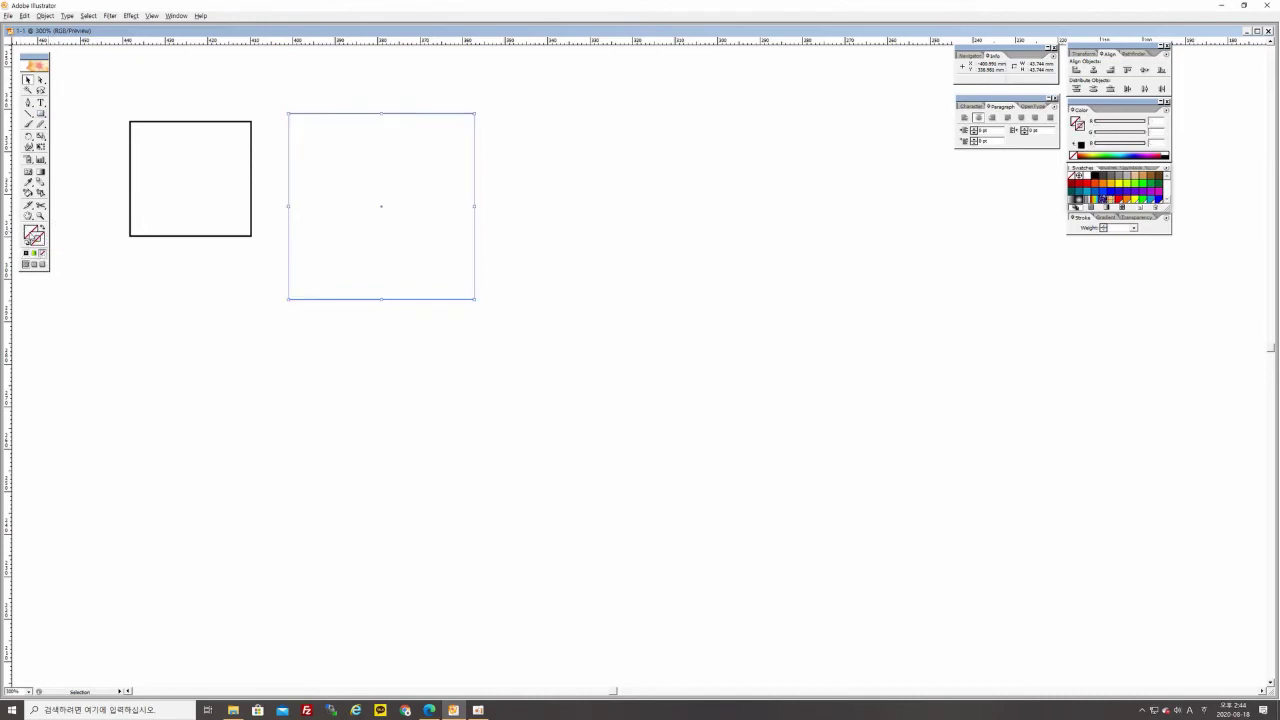
{"action": "left_click", "coordinate": [29, 231]}
{"action": "left_click", "coordinate": [1117, 192]}
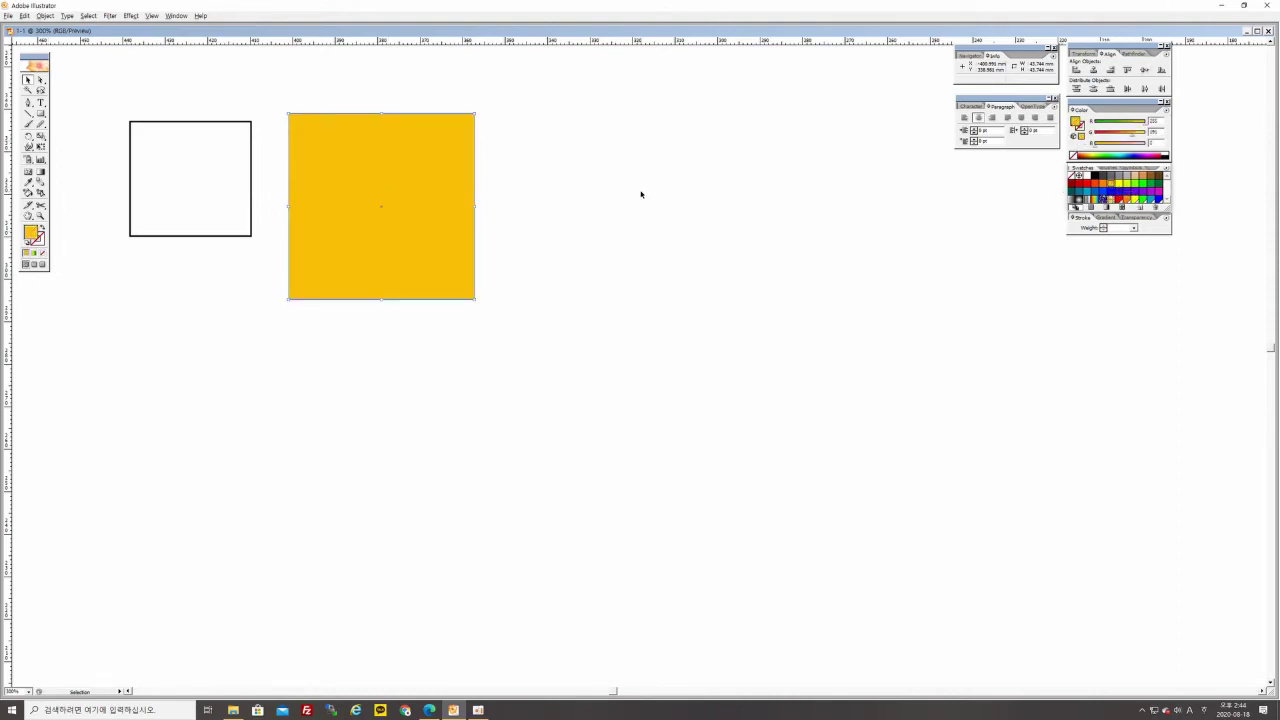
Move the yellow square slightly closer to the outlined rectangle and a little lower, and deselect it.
{"action": "left_click_drag", "start_coordinate": [334, 243], "coordinate": [322, 256]}
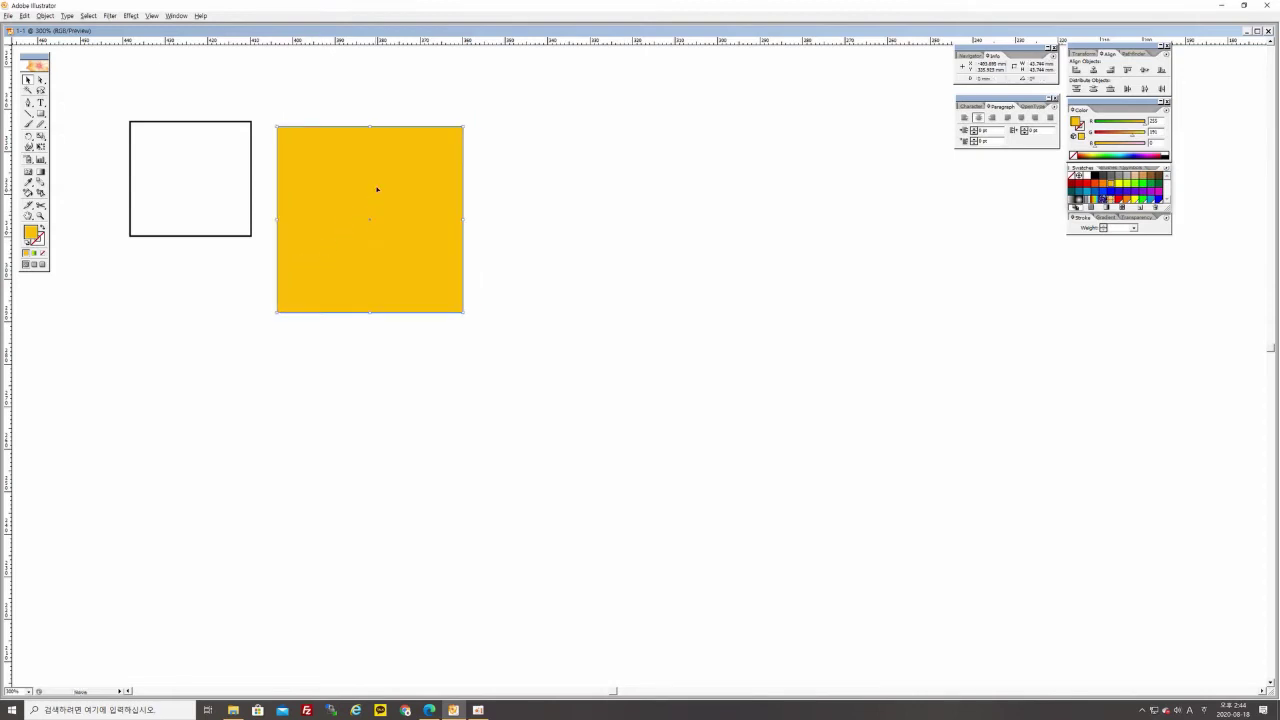
{"action": "left_click_drag", "start_coordinate": [376, 193], "coordinate": [377, 184]}
{"action": "left_click", "coordinate": [600, 211]}
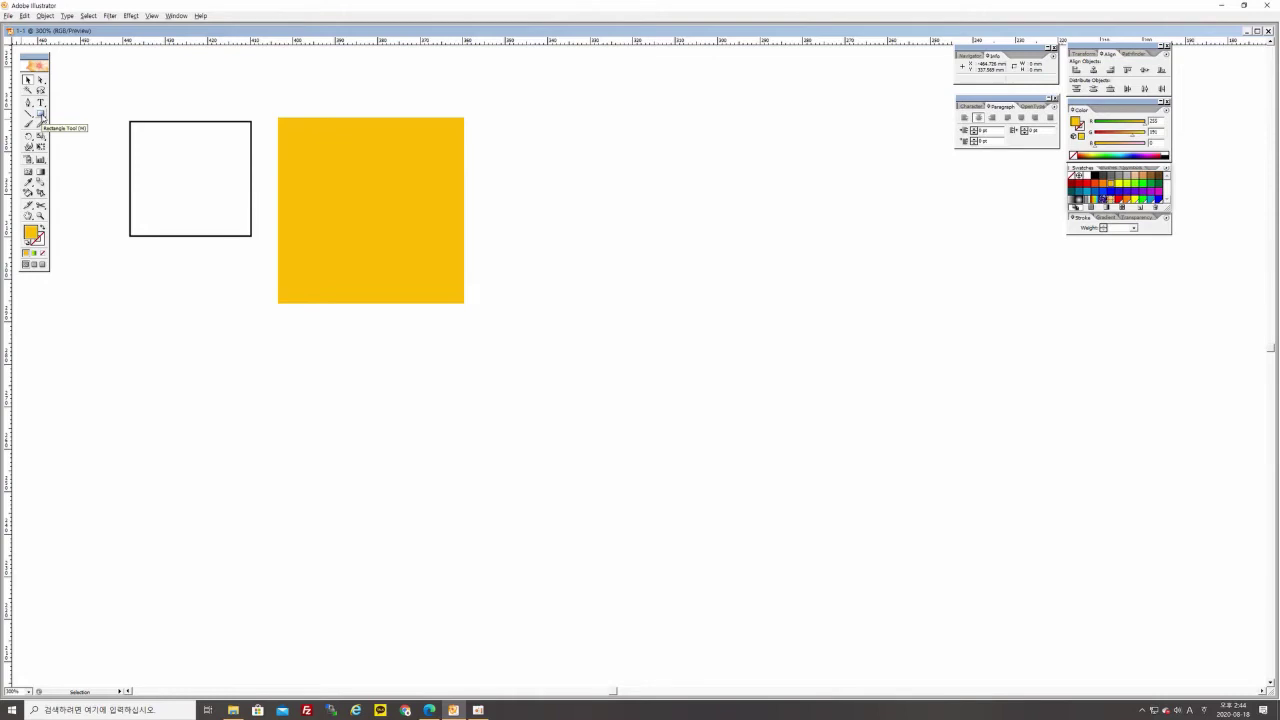
Draw a rounded square with sides of about 43 mm to the right of the yellow square and deselect it.
{"action": "left_click_drag", "start_coordinate": [41, 114], "coordinate": [64, 117]}
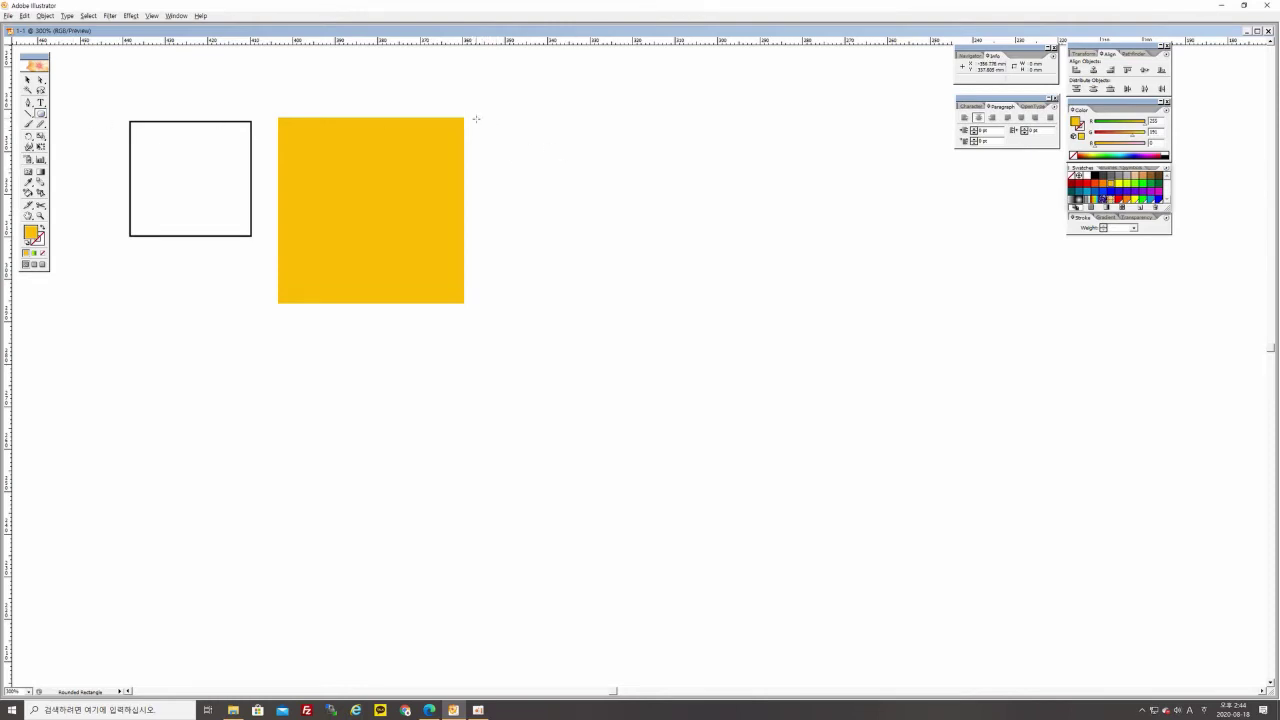
{"action": "left_click_drag", "start_coordinate": [477, 118], "coordinate": [651, 305]}
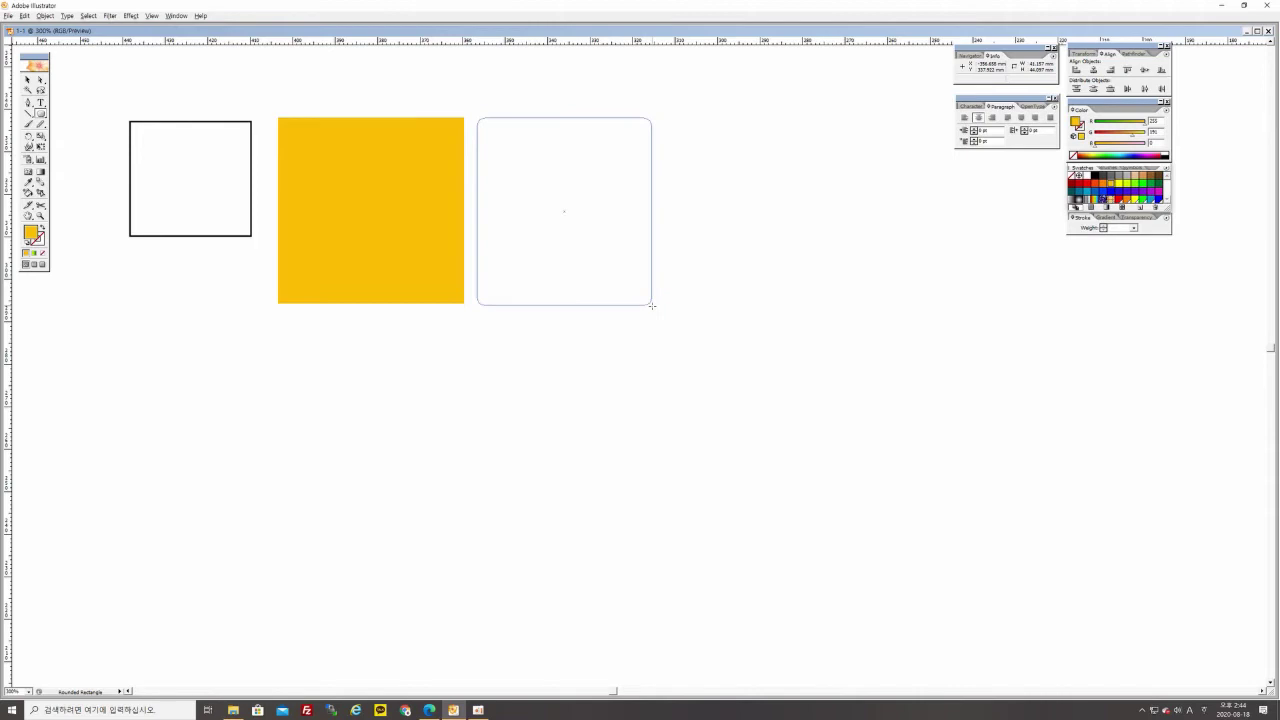
{"action": "left_click_drag", "start_coordinate": [651, 305], "coordinate": [652, 301]}
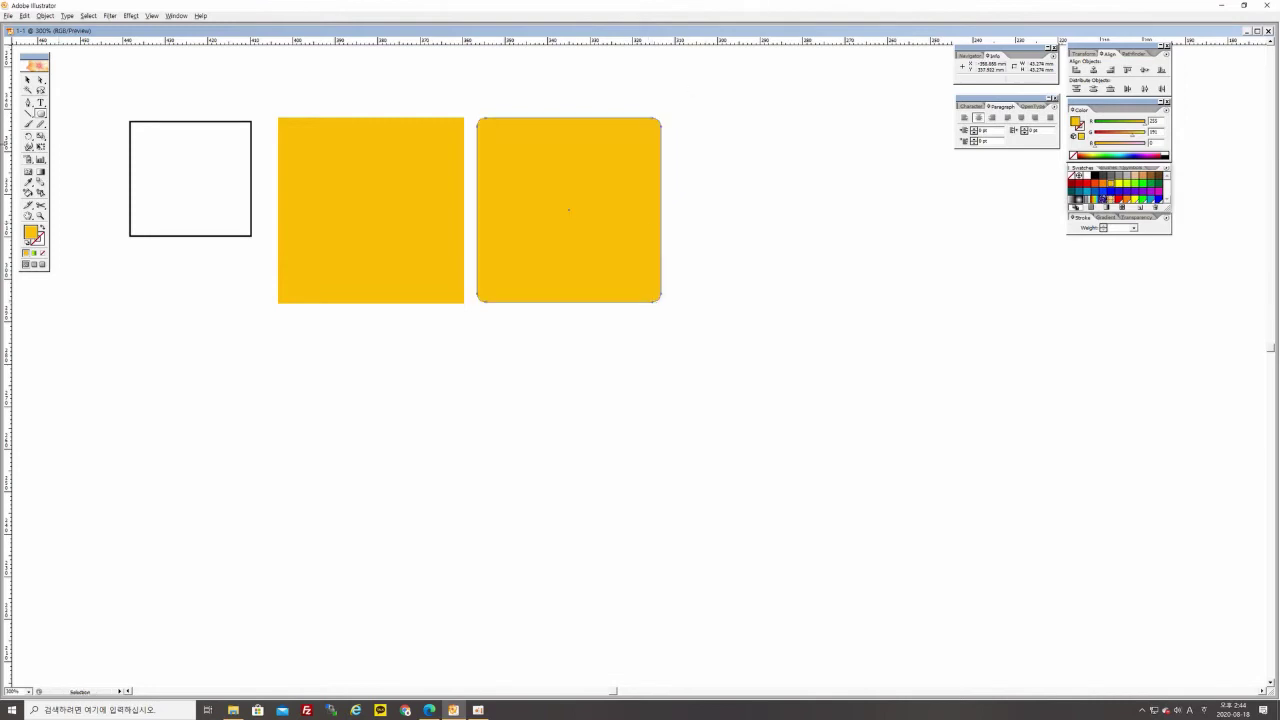
{"action": "left_click", "coordinate": [28, 80]}
{"action": "left_click", "coordinate": [140, 50]}
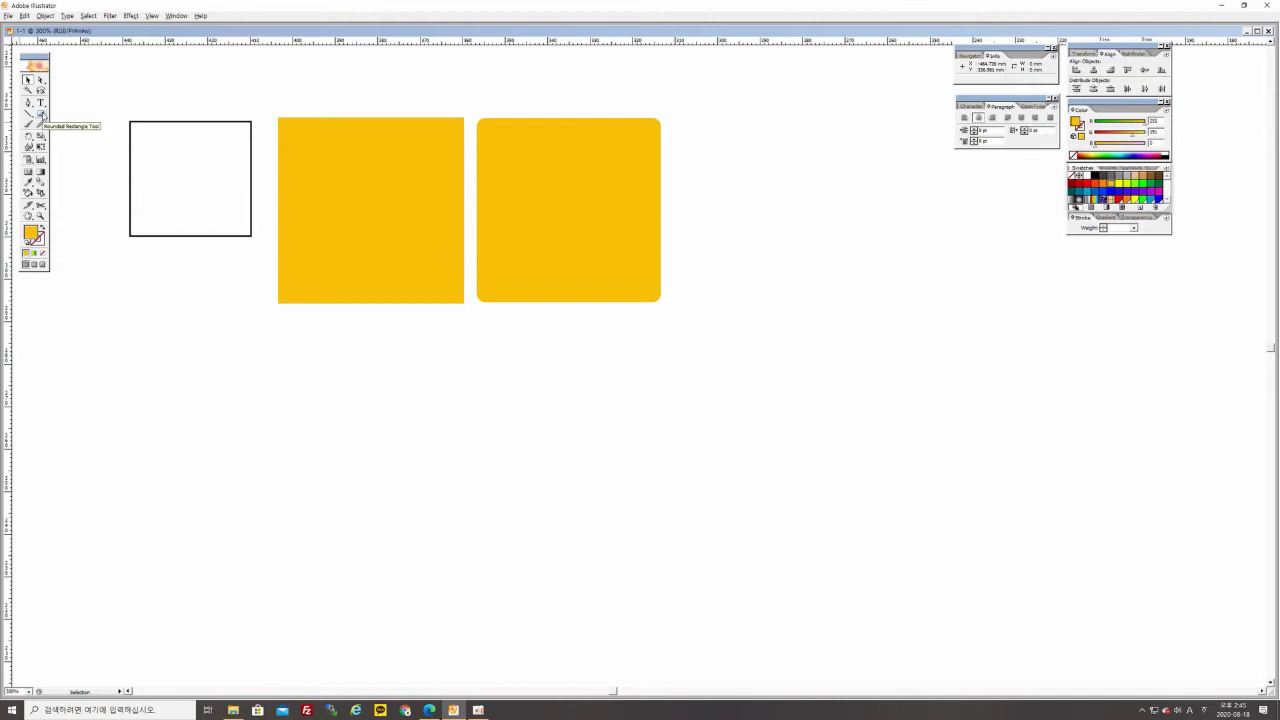
{"action": "left_click_drag", "start_coordinate": [42, 116], "coordinate": [50, 115]}
{"action": "left_click_drag", "start_coordinate": [194, 311], "coordinate": [380, 452]}
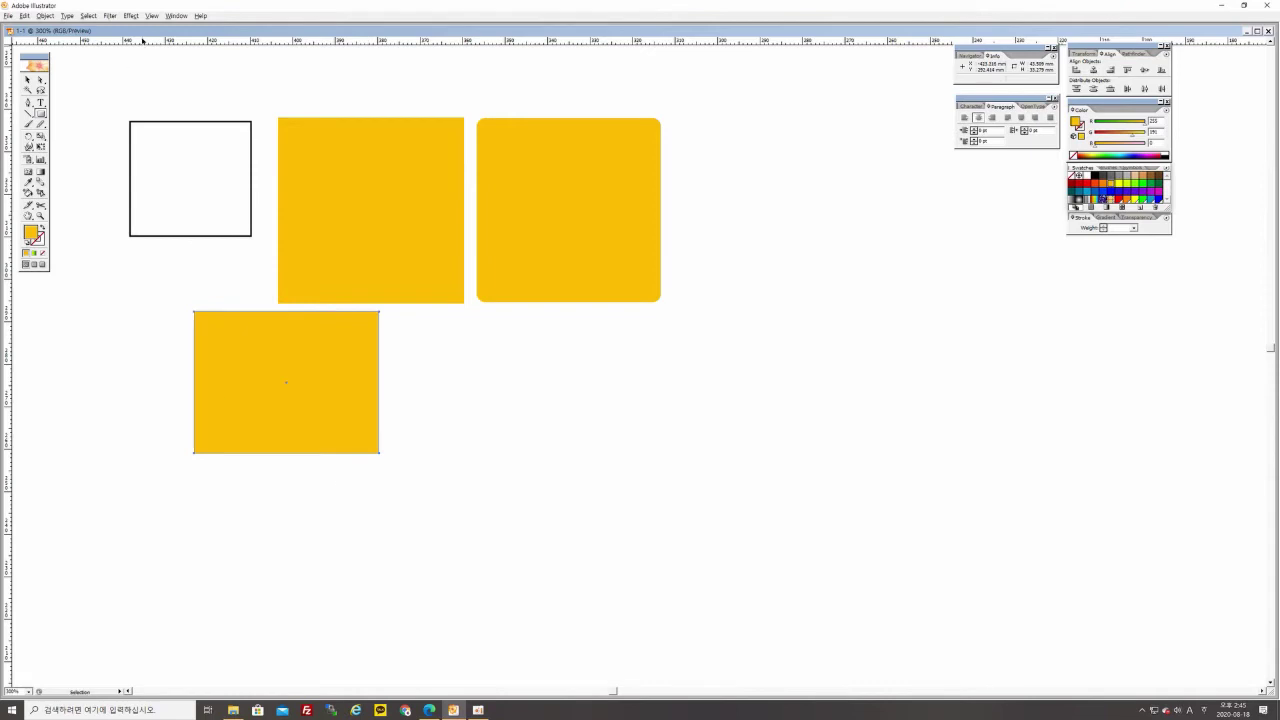
{"action": "key", "text": "ctrl+z"}
Create a square exactly 15 mm wide and 15 mm high in the empty area below the existing shapes.
{"action": "left_click", "coordinate": [41, 115]}
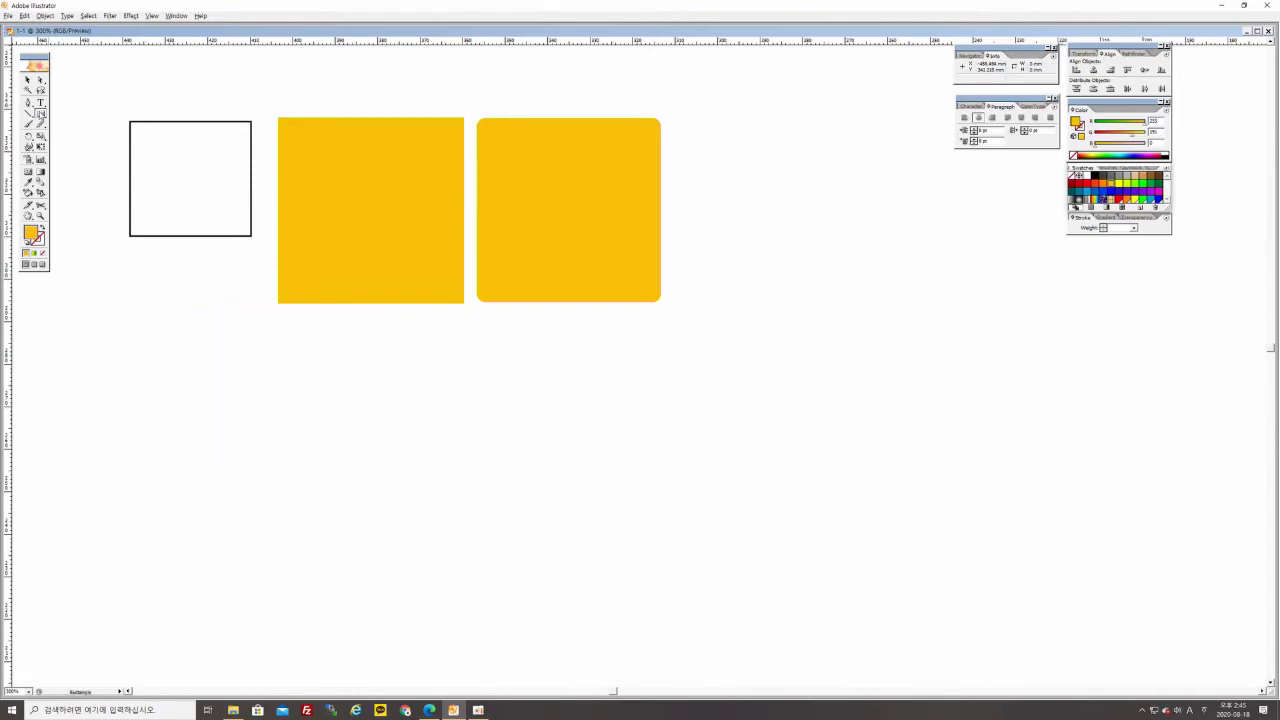
{"action": "left_click", "coordinate": [217, 452]}
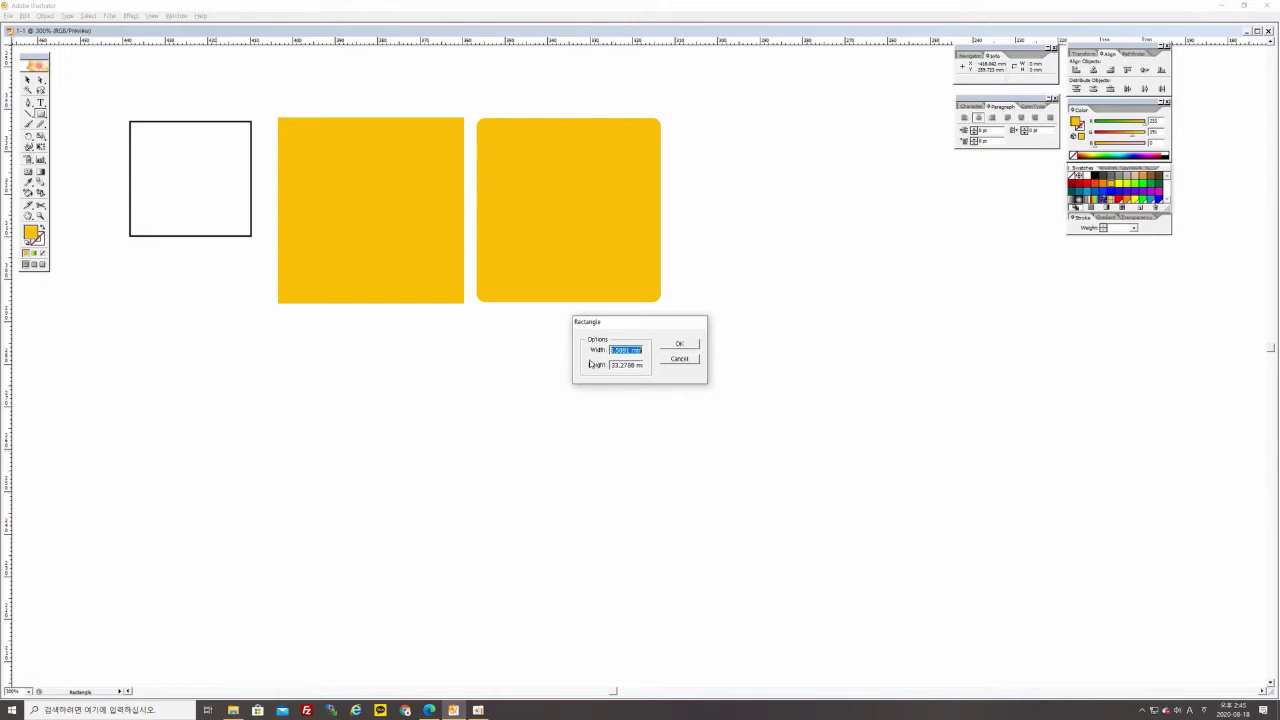
{"action": "type", "text": "15"}
{"action": "key", "text": "Tab"}
{"action": "type", "text": "15"}
{"action": "key", "text": "Return"}
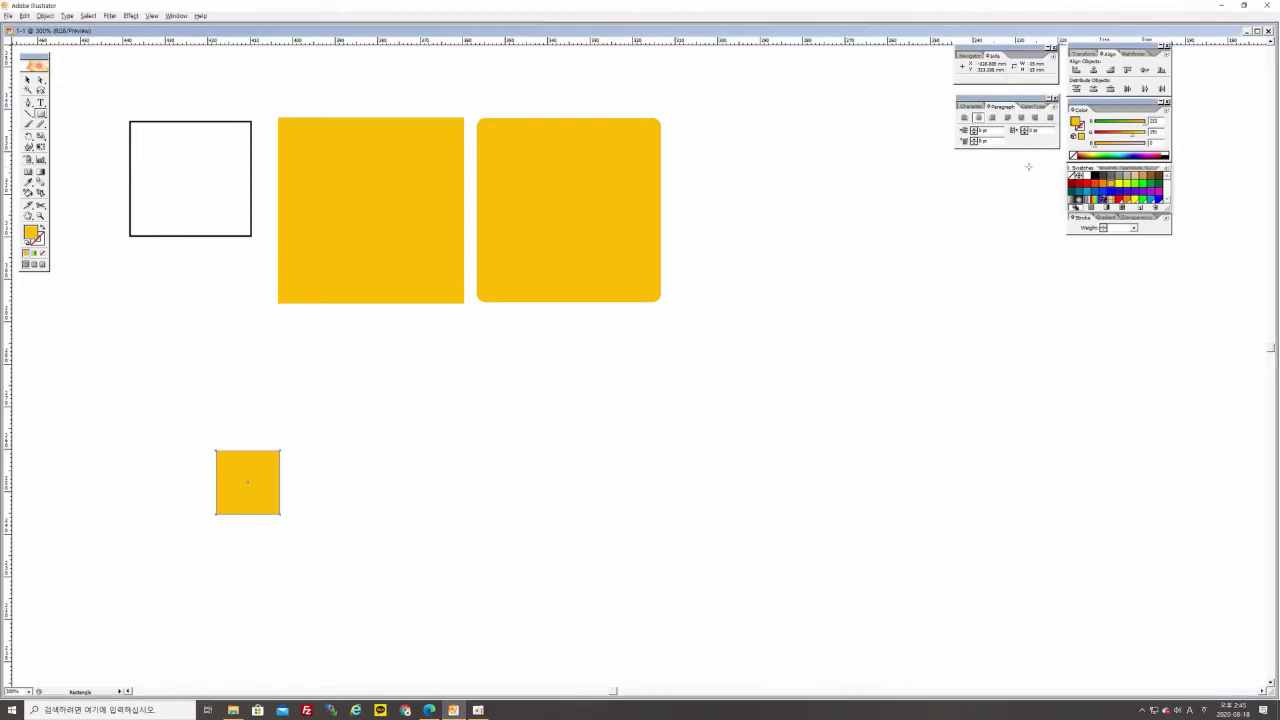
Move the small square directly below the large yellow square, near its left edge, and deselect it.
{"action": "left_click", "coordinate": [27, 79]}
{"action": "left_click", "coordinate": [143, 283]}
{"action": "left_click", "coordinate": [257, 483]}
{"action": "right_click", "coordinate": [1222, 6]}
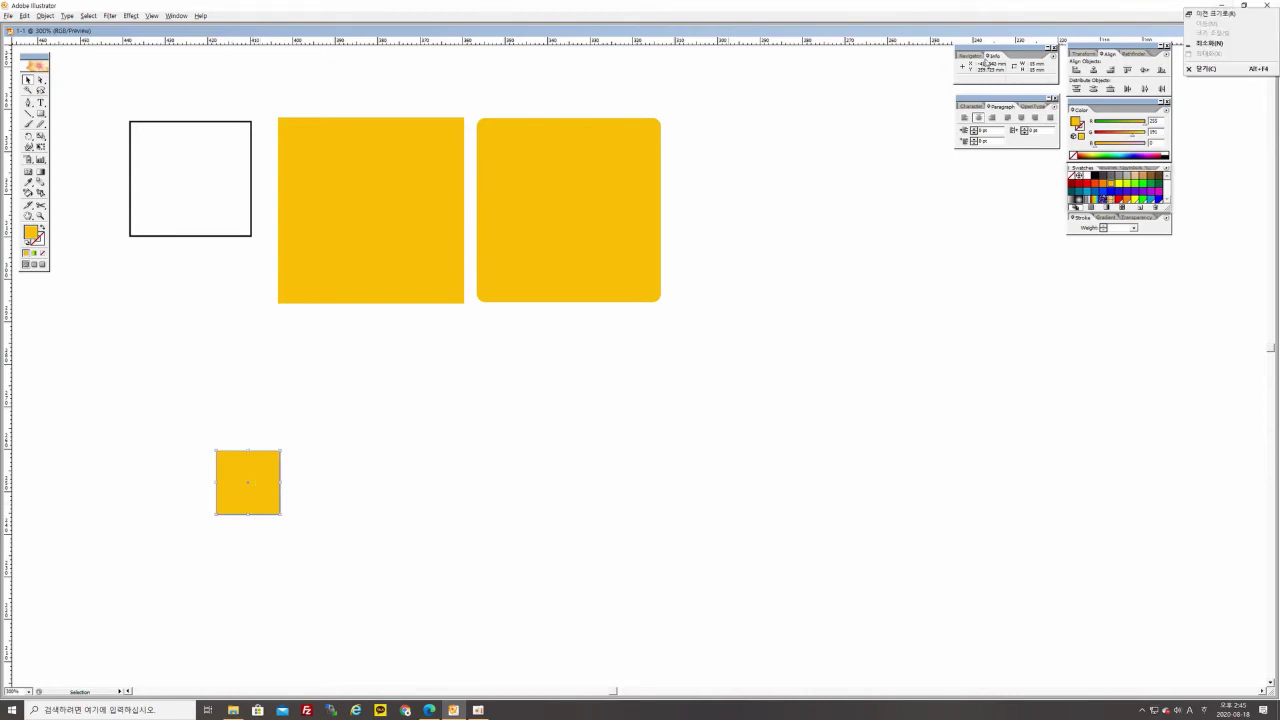
{"action": "left_click", "coordinate": [995, 48]}
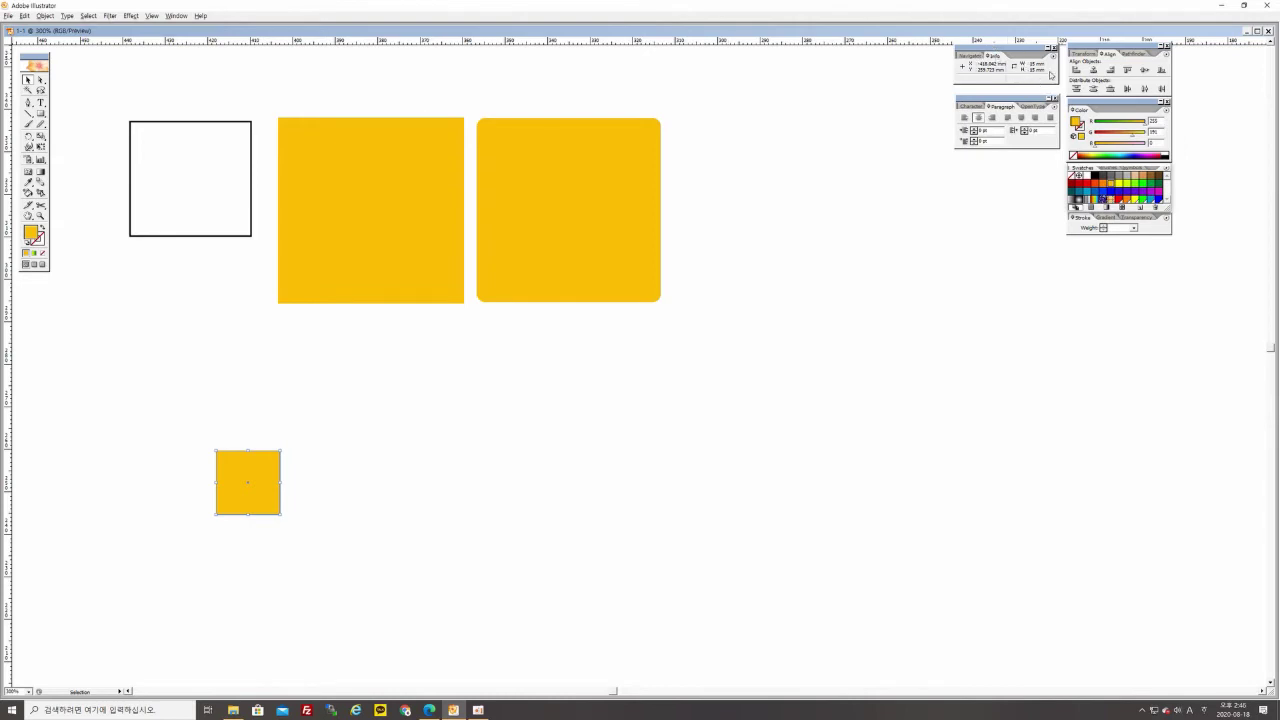
{"action": "left_click_drag", "start_coordinate": [240, 475], "coordinate": [301, 343]}
{"action": "left_click", "coordinate": [194, 346]}
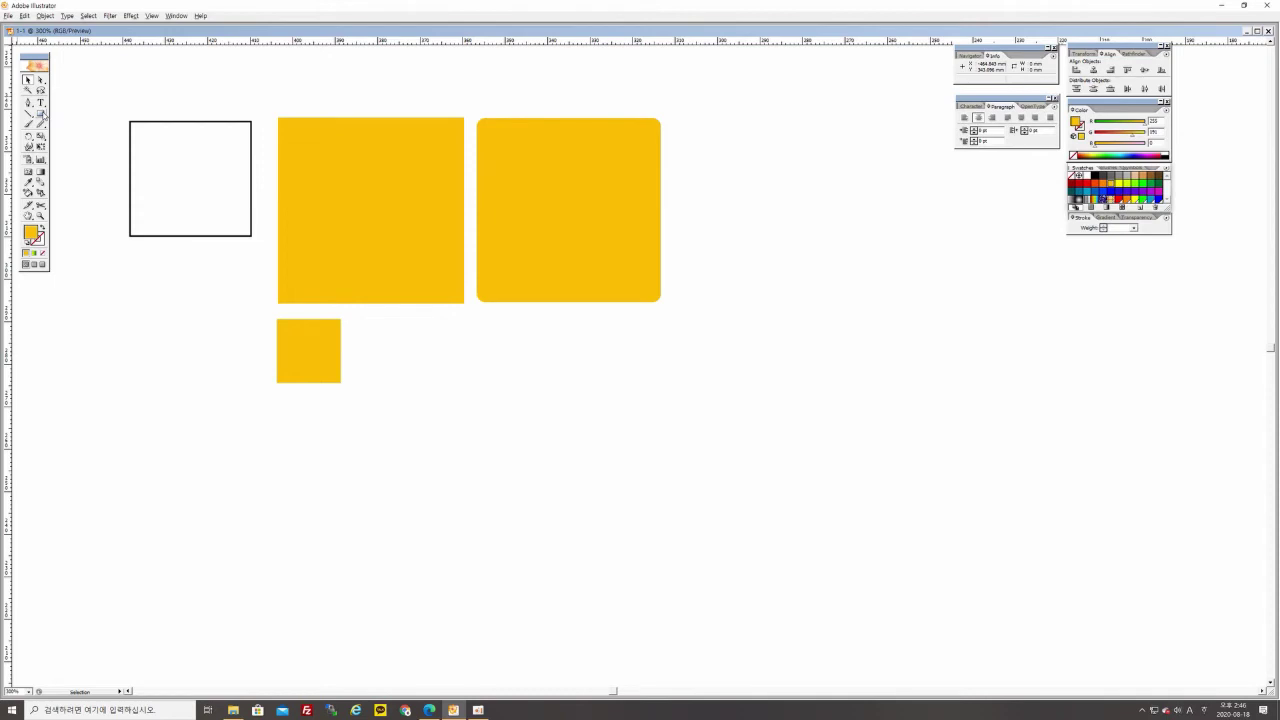
Create a 15 mm by 15 mm rounded square with a 2 mm corner radius and place it to the right of the small square.
{"action": "left_click_drag", "start_coordinate": [42, 114], "coordinate": [61, 118]}
{"action": "left_click", "coordinate": [232, 505]}
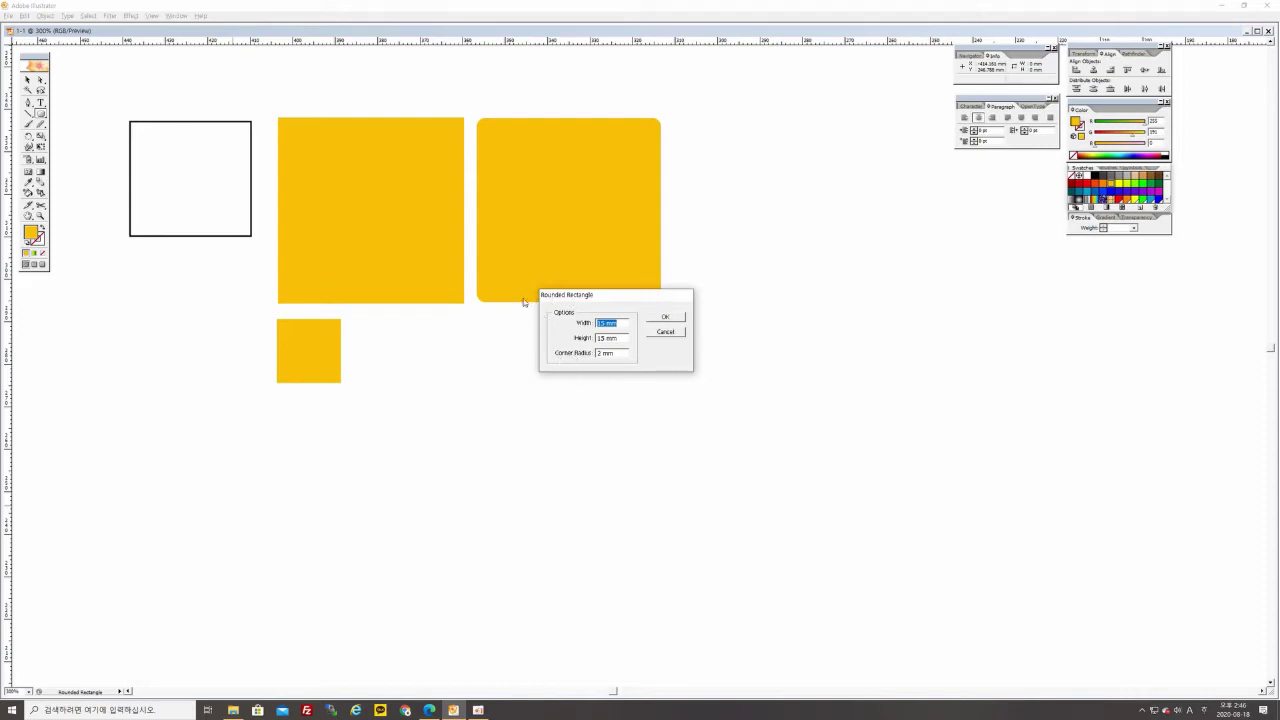
{"action": "left_click", "coordinate": [468, 291]}
{"action": "left_click", "coordinate": [664, 318]}
{"action": "key", "text": "v"}
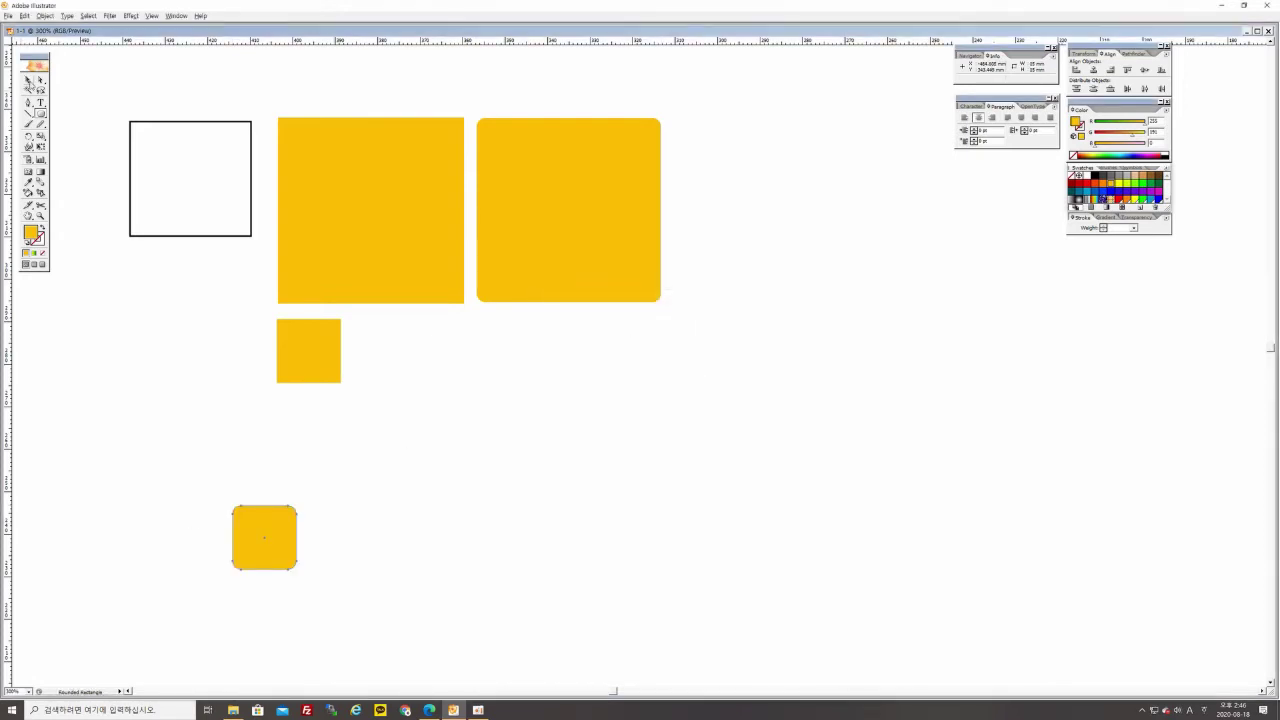
{"action": "left_click_drag", "start_coordinate": [282, 546], "coordinate": [397, 348]}
{"action": "left_click", "coordinate": [474, 337]}
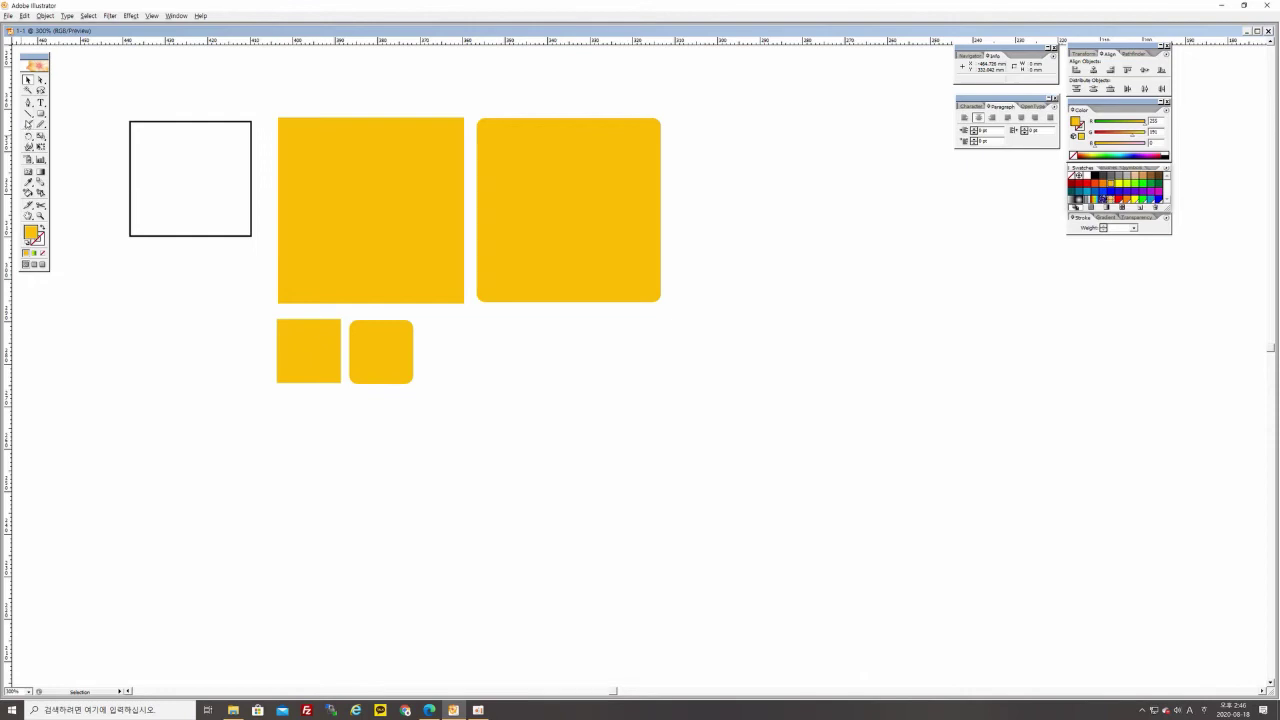
Create another 15 mm by 15 mm rounded square with a 4 mm corner radius and place it at the right end of the small row.
{"action": "left_click", "coordinate": [41, 115]}
{"action": "left_click", "coordinate": [222, 440]}
{"action": "left_click", "coordinate": [606, 355]}
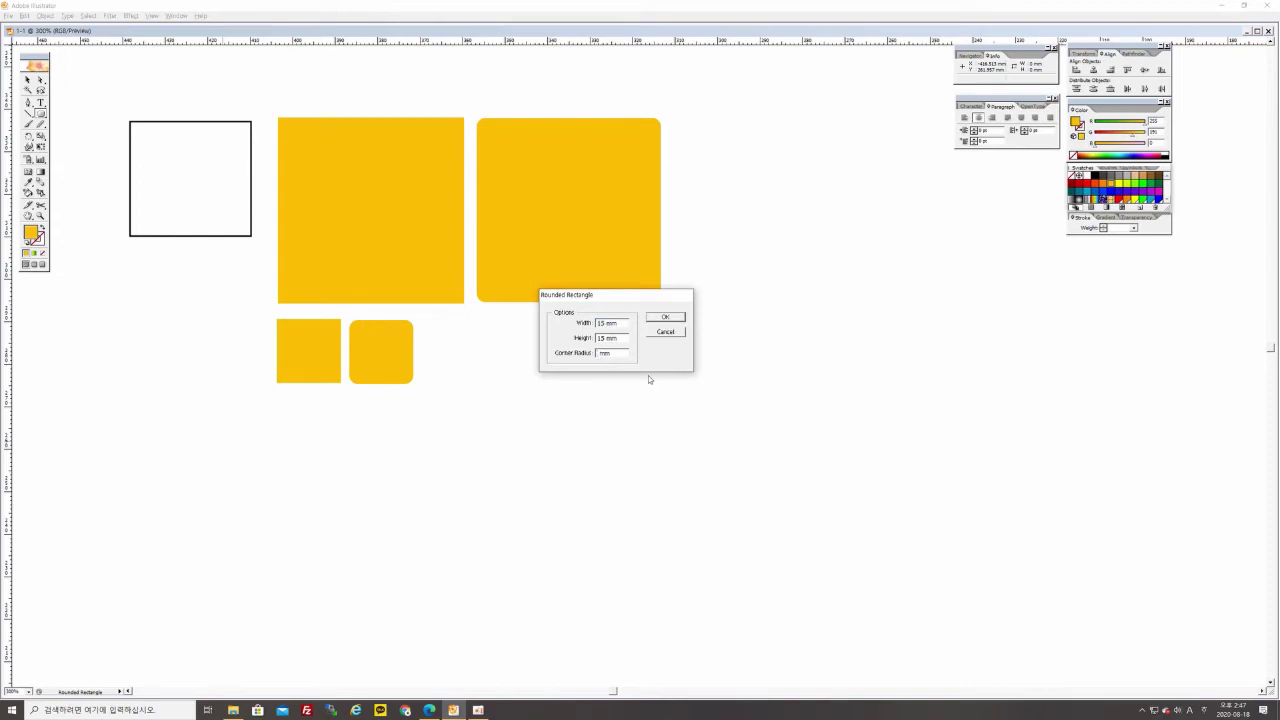
{"action": "type", "text": "4"}
{"action": "key", "text": "Return"}
{"action": "left_click", "coordinate": [28, 80]}
{"action": "left_click_drag", "start_coordinate": [264, 482], "coordinate": [460, 357]}
{"action": "left_click", "coordinate": [506, 369]}
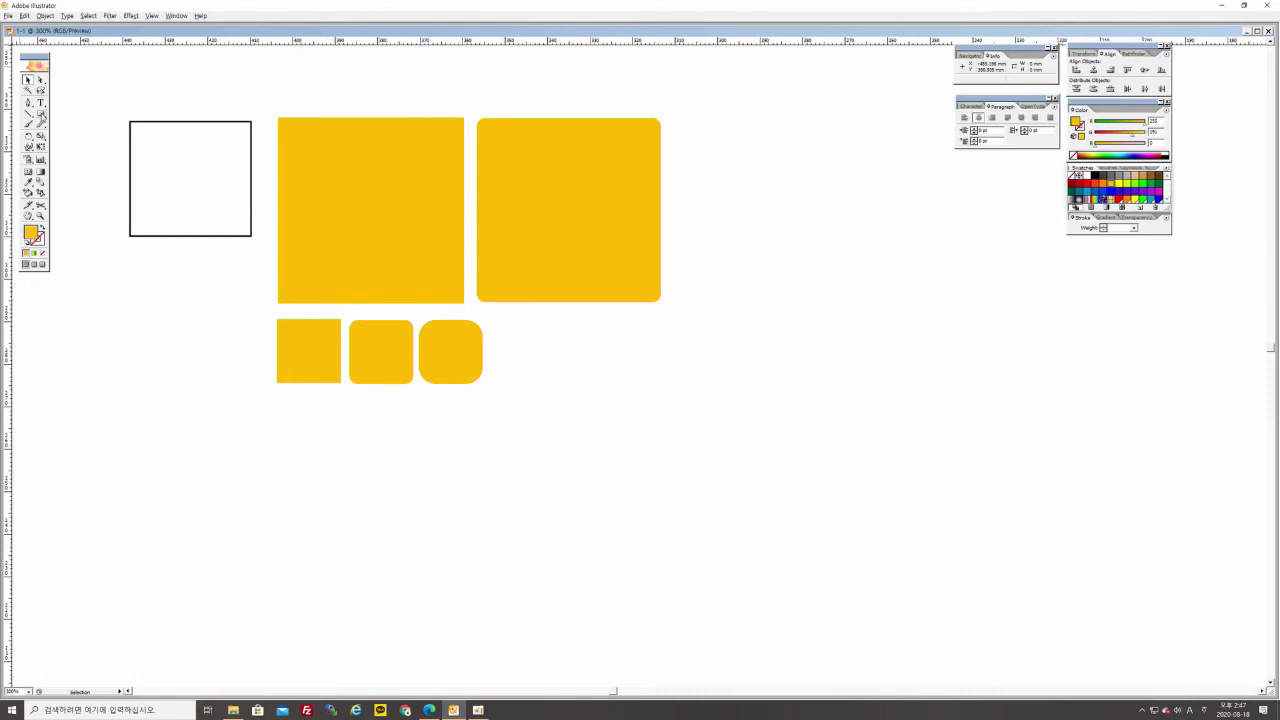
Draw a tall rounded rectangle to the right of the large rounded square and deselect it.
{"action": "left_click", "coordinate": [41, 114]}
{"action": "left_click_drag", "start_coordinate": [673, 122], "coordinate": [839, 447]}
{"action": "left_click", "coordinate": [27, 79]}
{"action": "left_click", "coordinate": [945, 482]}
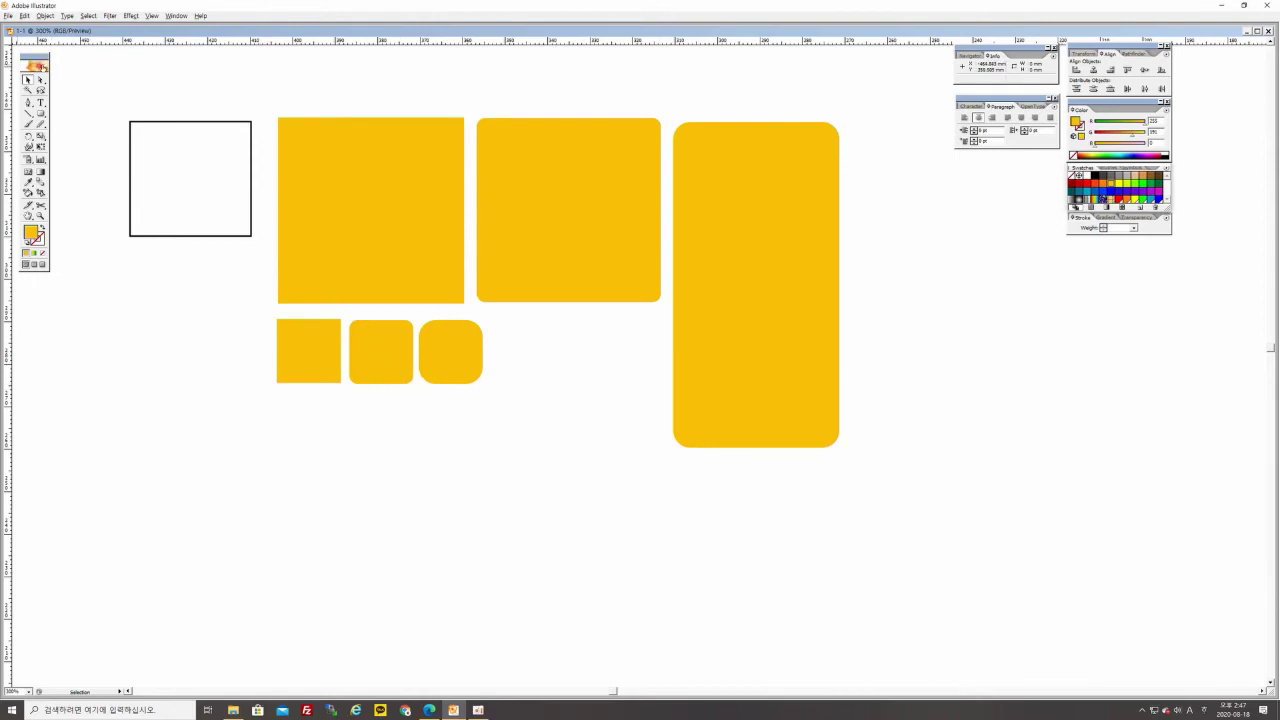
Draw a perfect circle about 44 mm in diameter below the outlined rectangle with the Ellipse tool and deselect it.
{"action": "left_click", "coordinate": [41, 114]}
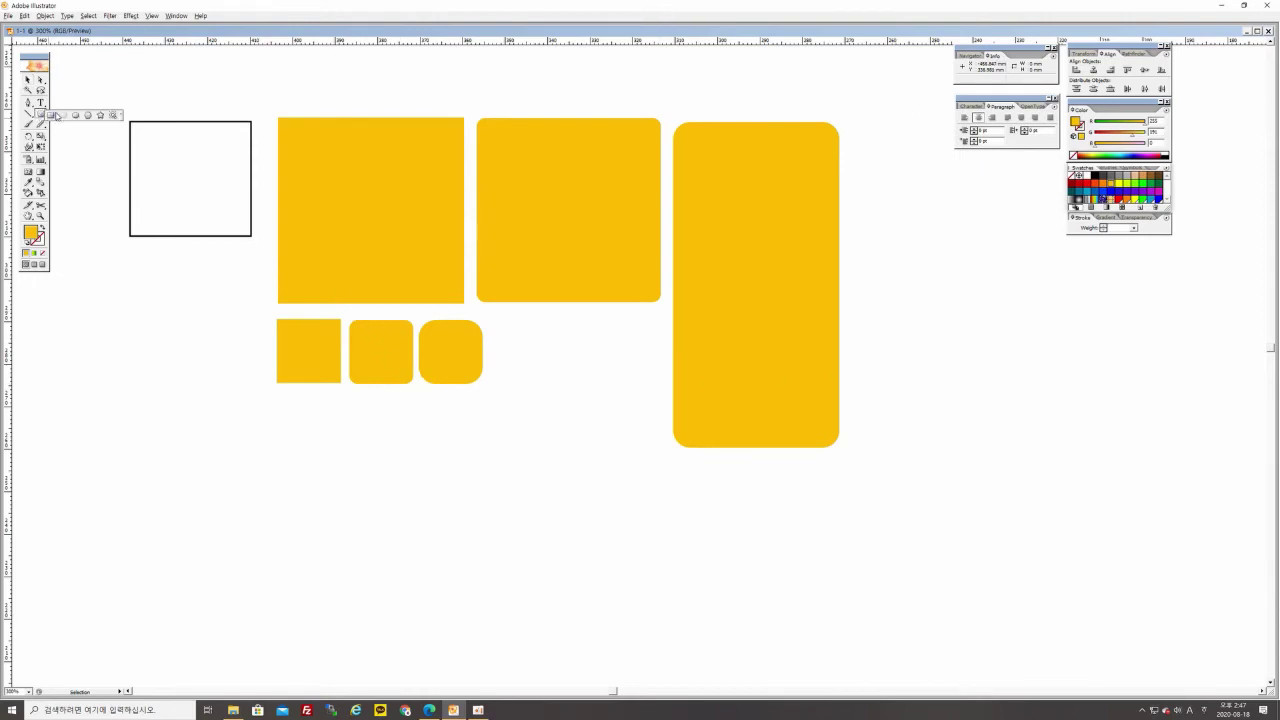
{"action": "left_click", "coordinate": [75, 116]}
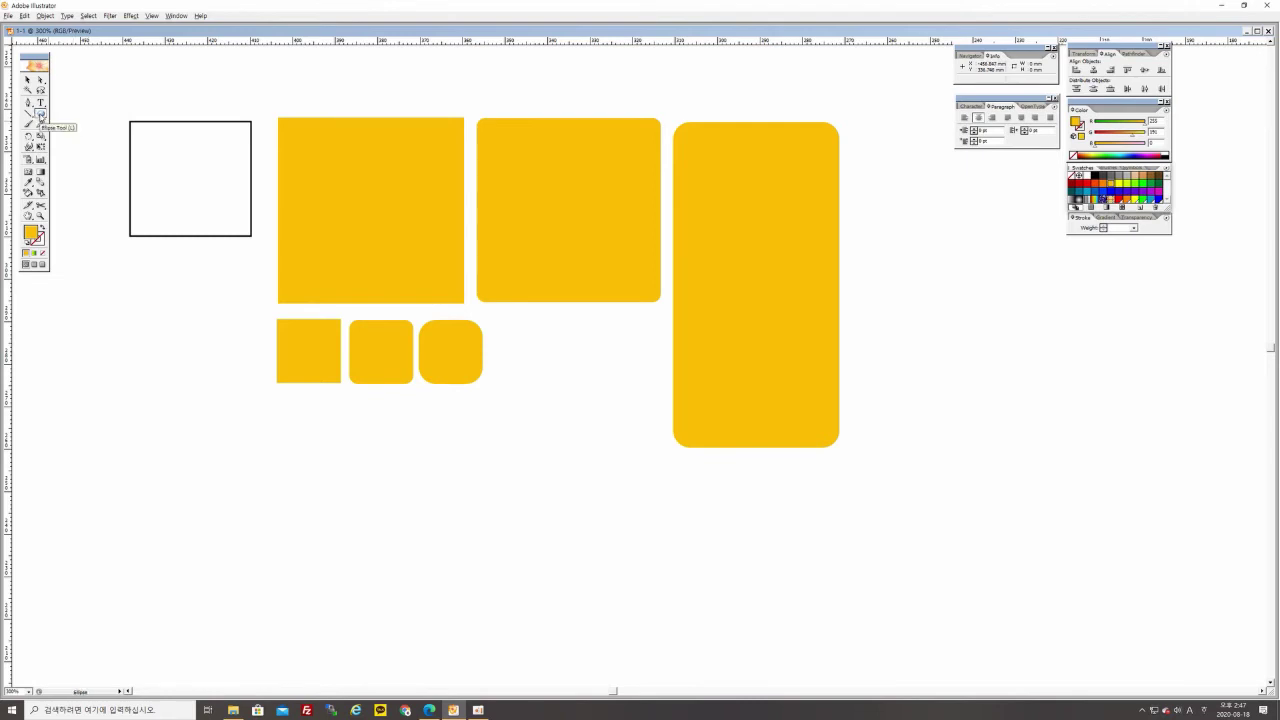
{"action": "key", "text": "v"}
{"action": "key", "text": "l"}
{"action": "left_click_drag", "start_coordinate": [68, 303], "coordinate": [243, 491]}
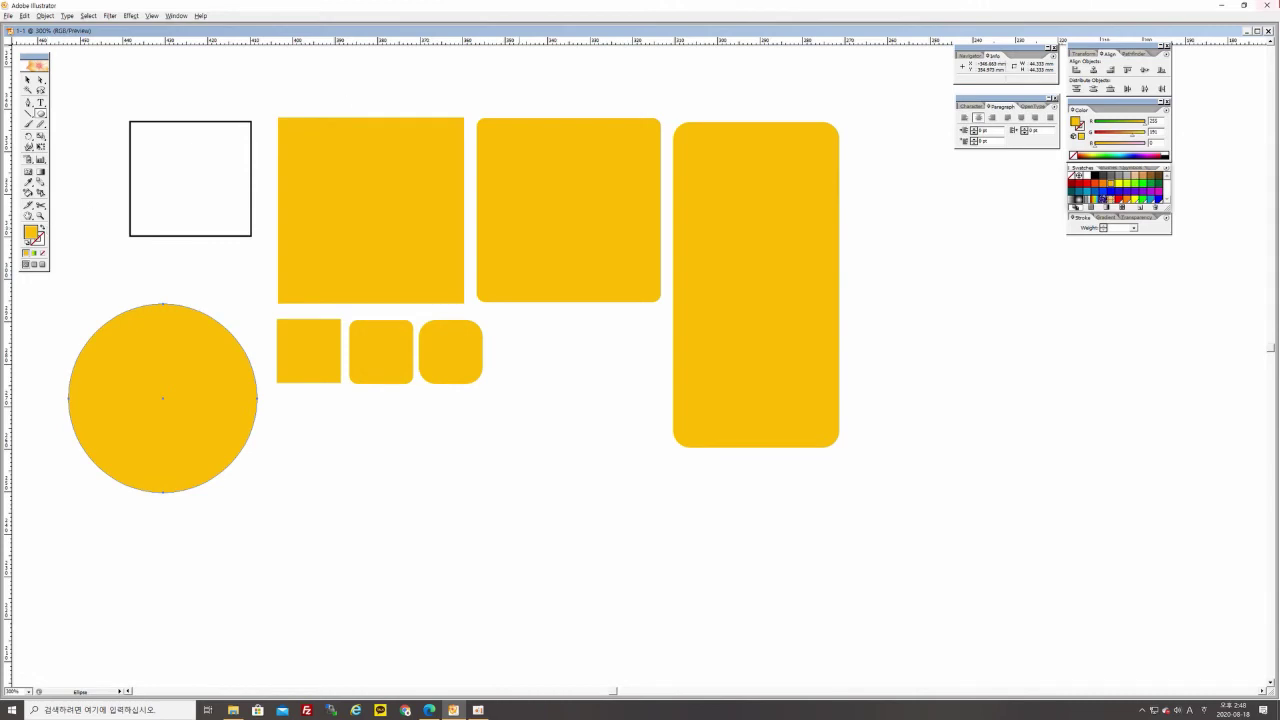
{"action": "left_click", "coordinate": [29, 79]}
{"action": "left_click", "coordinate": [474, 202]}
{"action": "left_click", "coordinate": [166, 400]}
{"action": "left_click", "coordinate": [89, 131]}
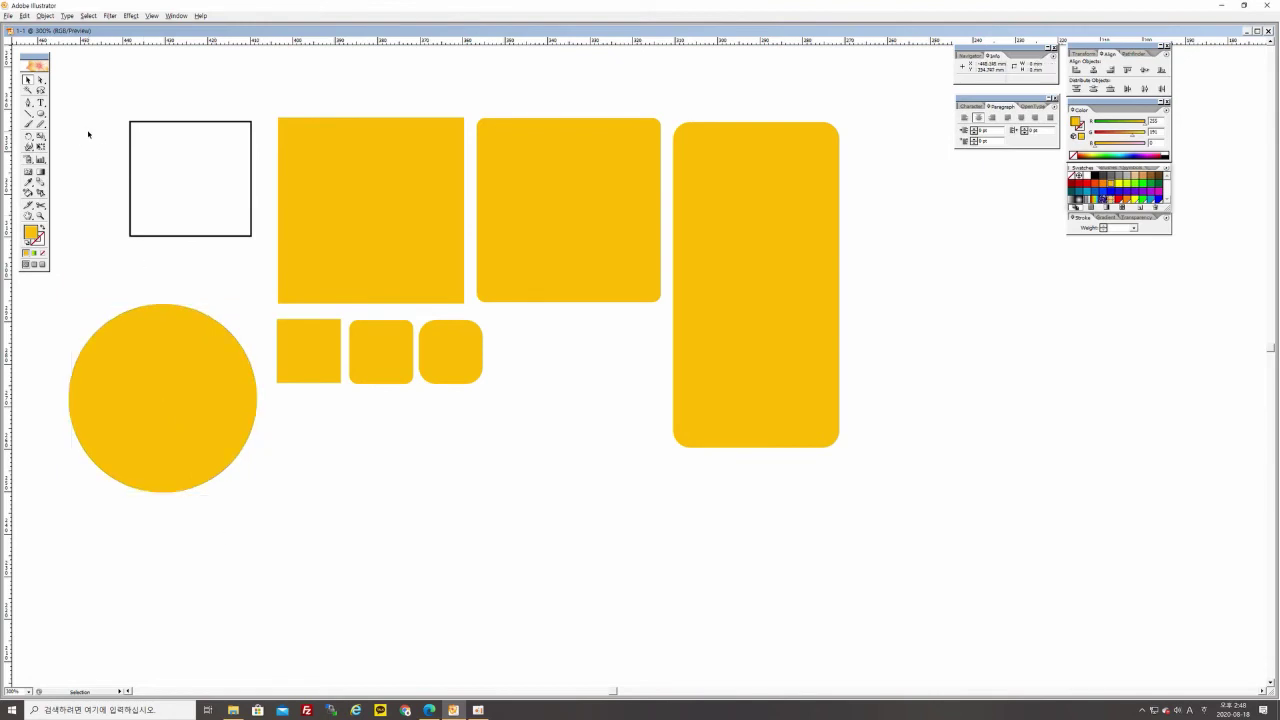
Place a horizontal and a vertical ruler guide that cross in the empty area left of the shapes.
{"action": "left_click", "coordinate": [40, 116]}
{"action": "left_click_drag", "start_coordinate": [40, 116], "coordinate": [77, 117]}
{"action": "key", "text": "v"}
{"action": "scroll", "coordinate": [180, 340], "scroll_direction": "left", "scroll_amount": 6}
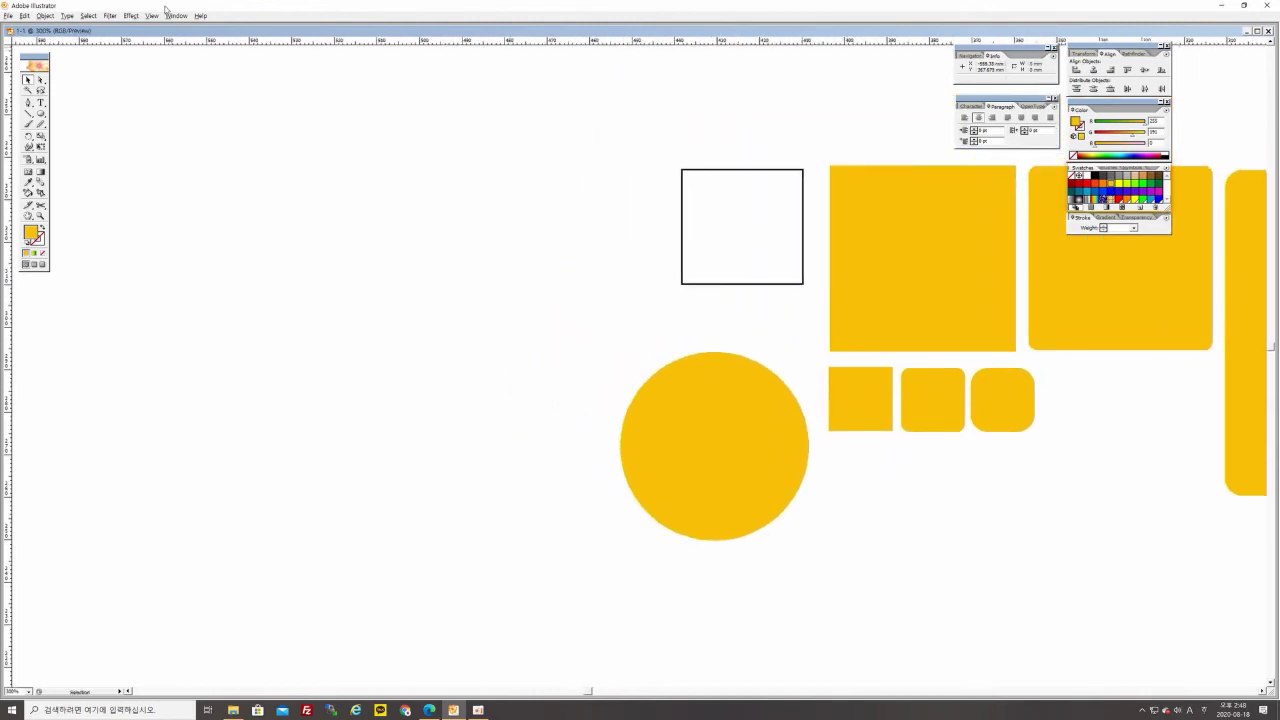
{"action": "left_click_drag", "start_coordinate": [228, 42], "coordinate": [351, 309]}
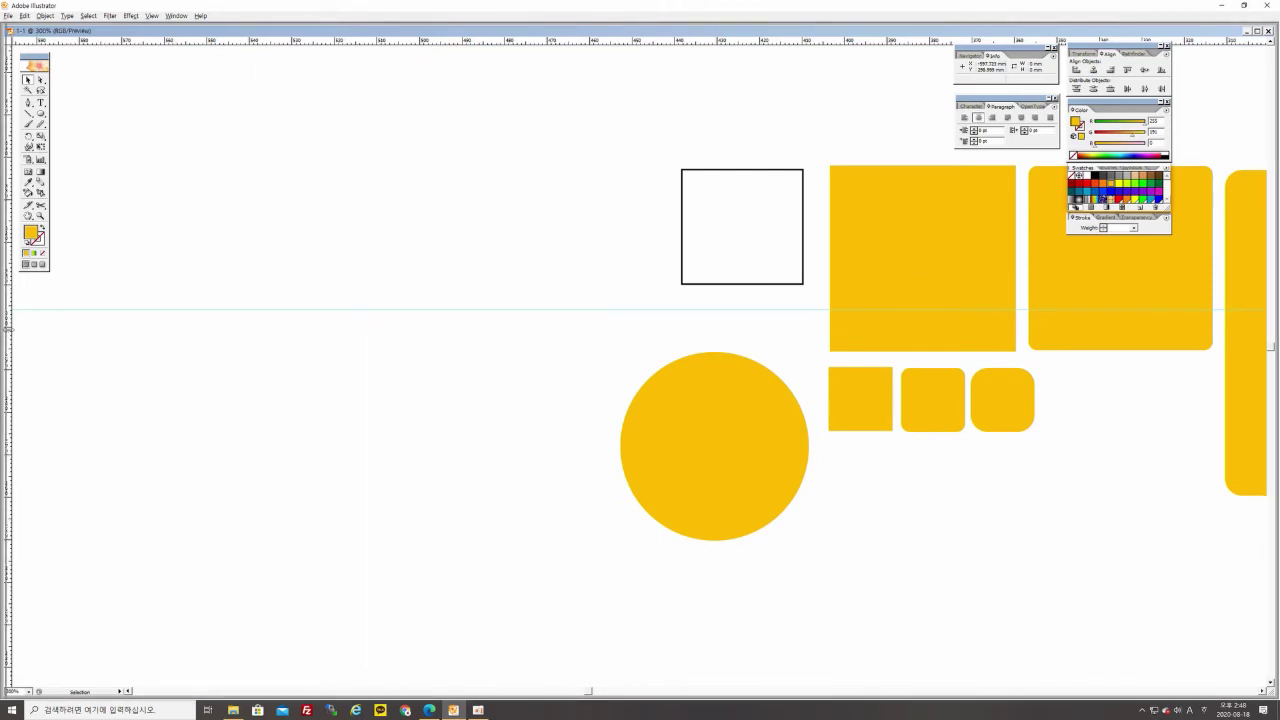
{"action": "left_click_drag", "start_coordinate": [7, 329], "coordinate": [346, 329]}
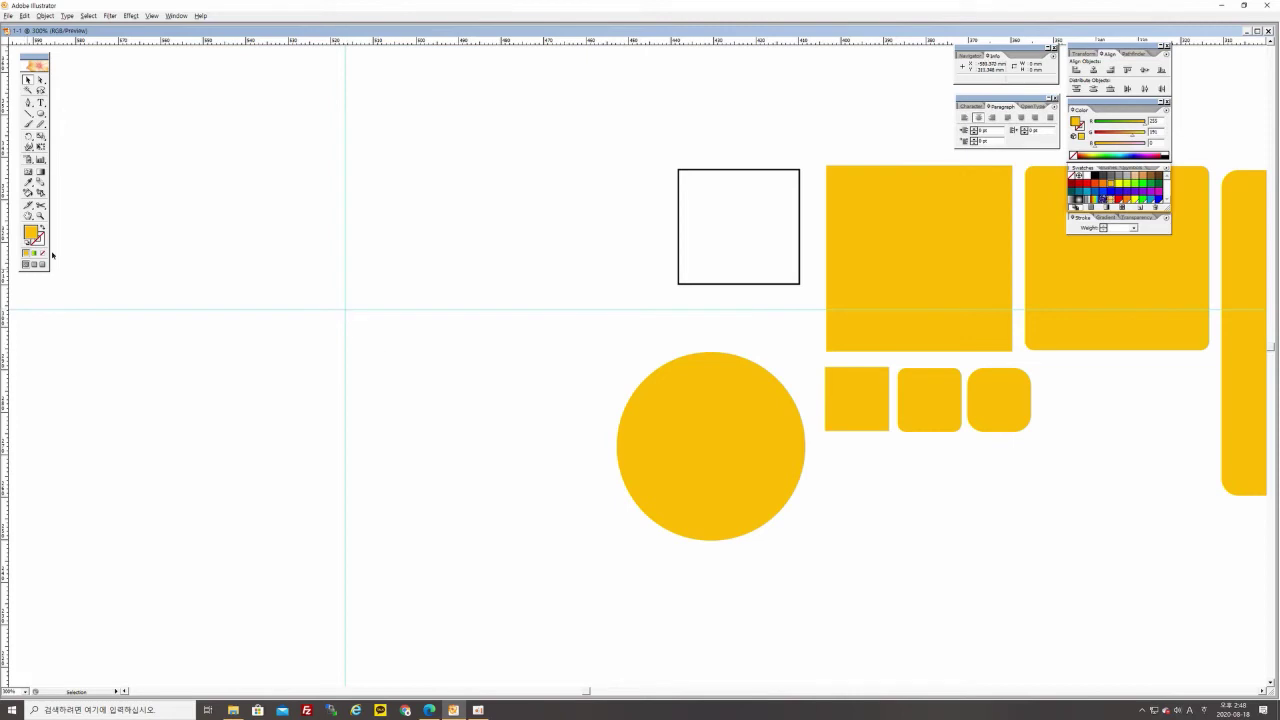
Draw a perfect circle about 50 mm in diameter centred on the intersection of the guides and deselect it.
{"action": "left_click", "coordinate": [40, 113]}
{"action": "left_click", "coordinate": [41, 115]}
{"action": "left_click_drag", "start_coordinate": [345, 309], "coordinate": [414, 414]}
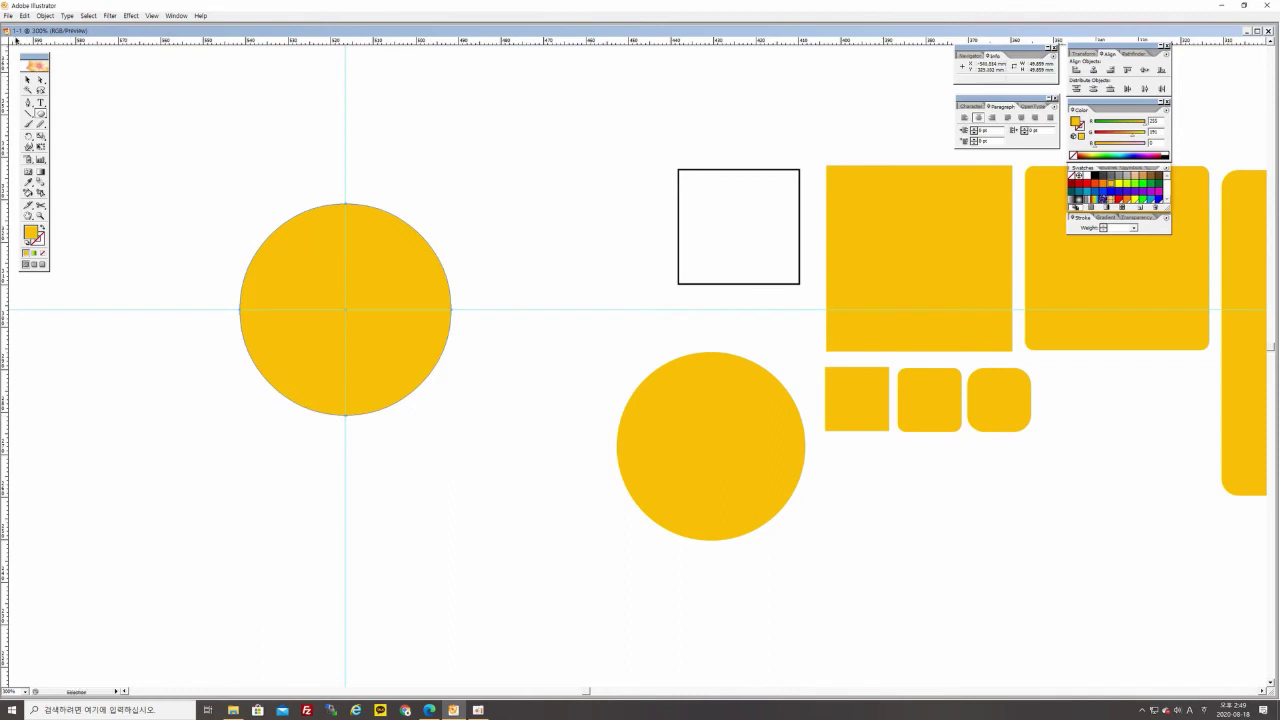
{"action": "left_click", "coordinate": [28, 79]}
{"action": "left_click", "coordinate": [340, 175]}
Hide the guides and move the circle that was centred on them up and to the left.
{"action": "left_click", "coordinate": [170, 18]}
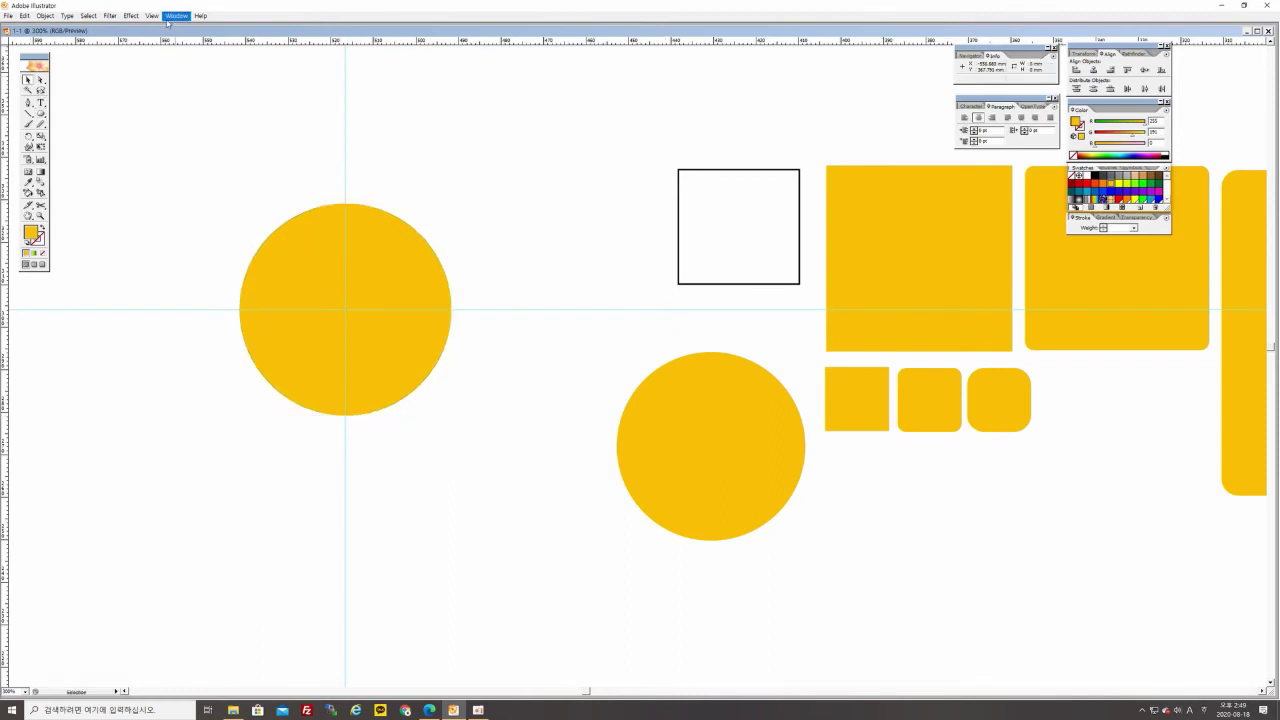
{"action": "left_click", "coordinate": [151, 16]}
{"action": "mouse_move", "coordinate": [241, 261]}
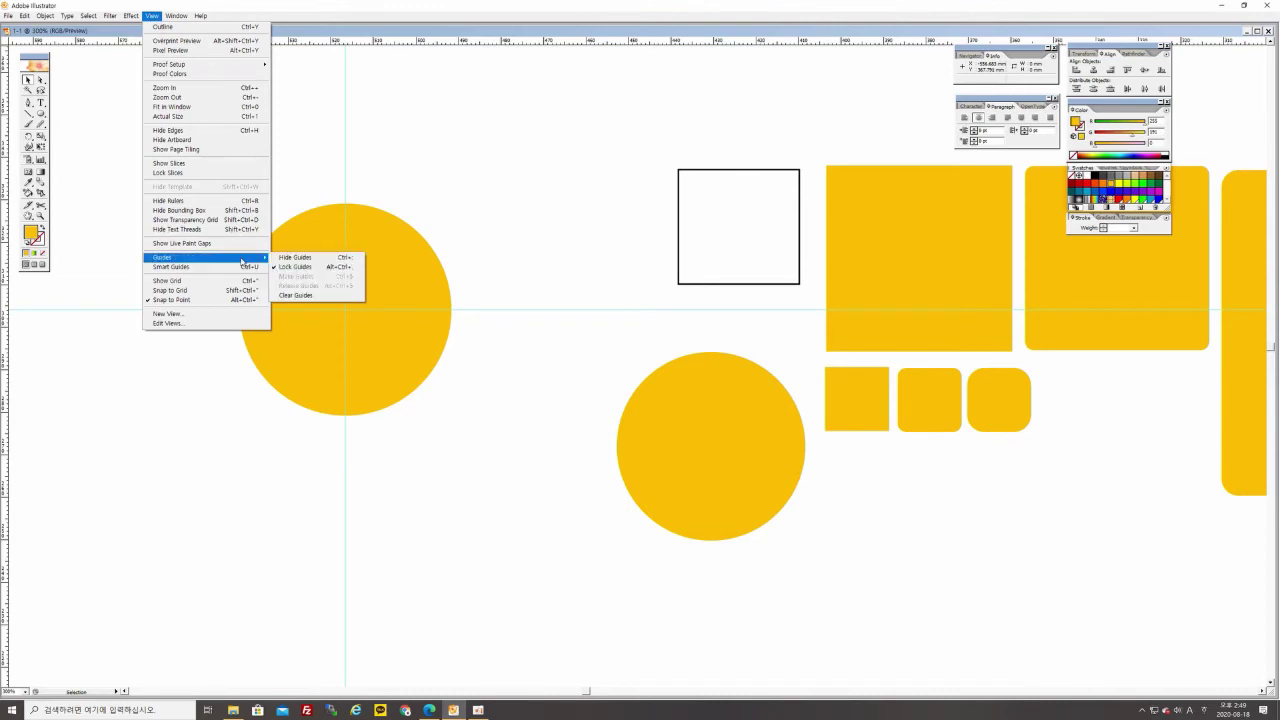
{"action": "left_click", "coordinate": [292, 259]}
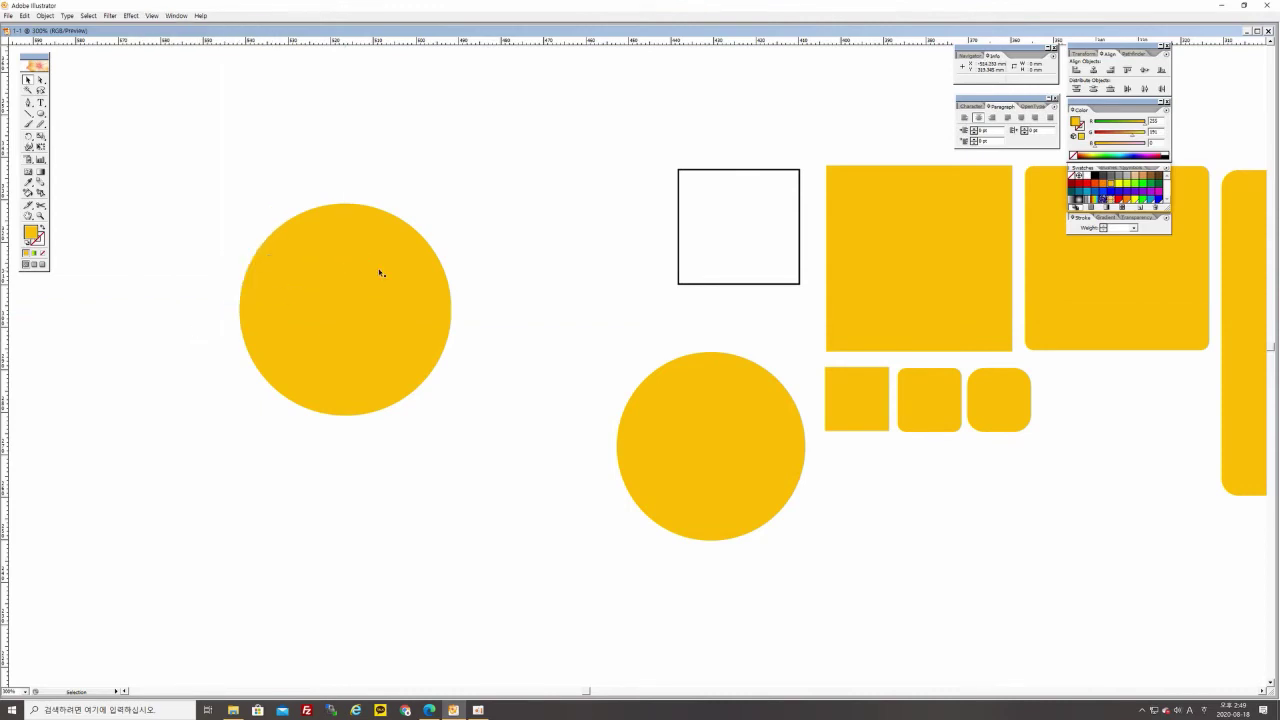
{"action": "left_click_drag", "start_coordinate": [408, 338], "coordinate": [332, 259]}
{"action": "left_click", "coordinate": [500, 303]}
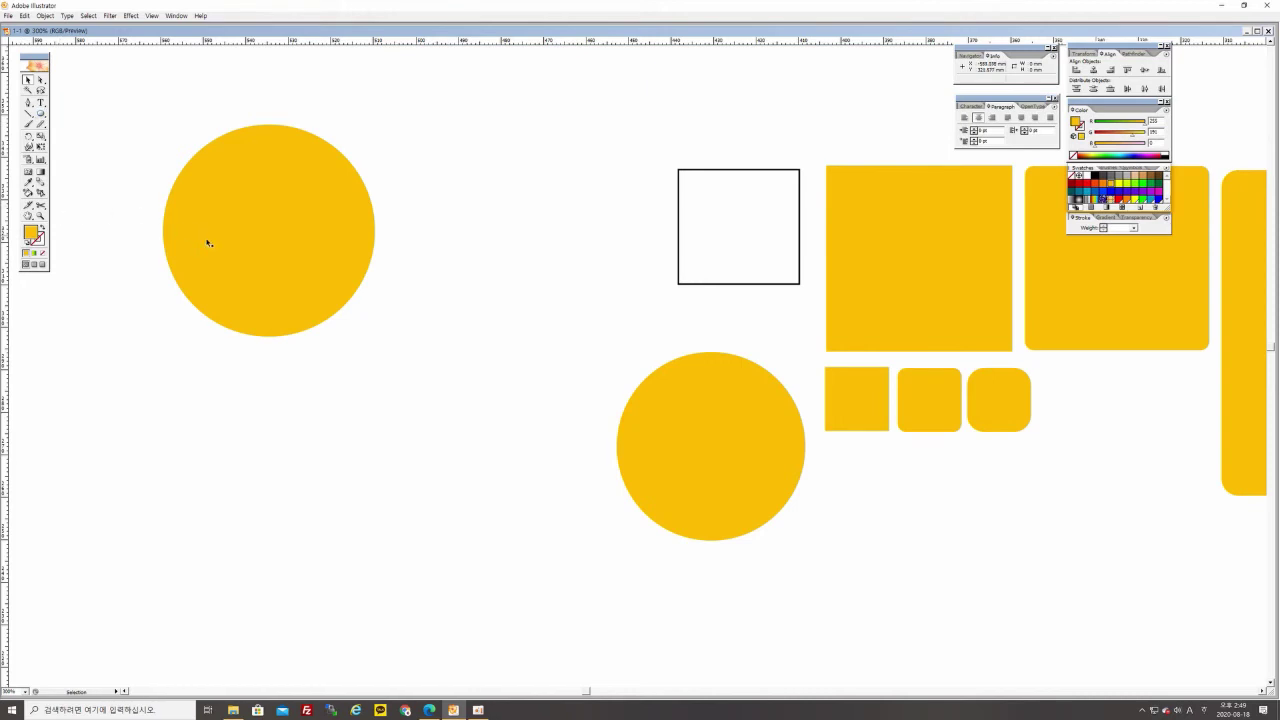
Draw an upright pentagon about 30 mm wide and 29 mm high to the upper right of the moved circle with the Polygon tool.
{"action": "left_click", "coordinate": [40, 115]}
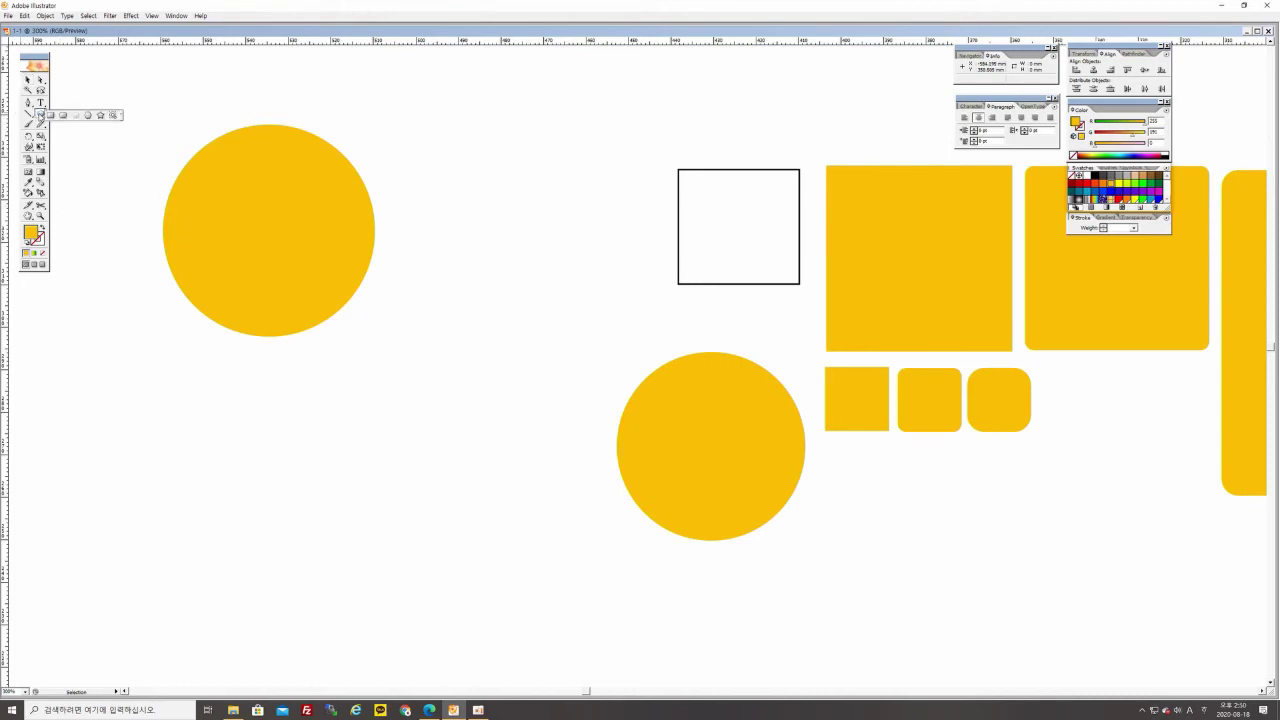
{"action": "left_click", "coordinate": [89, 117]}
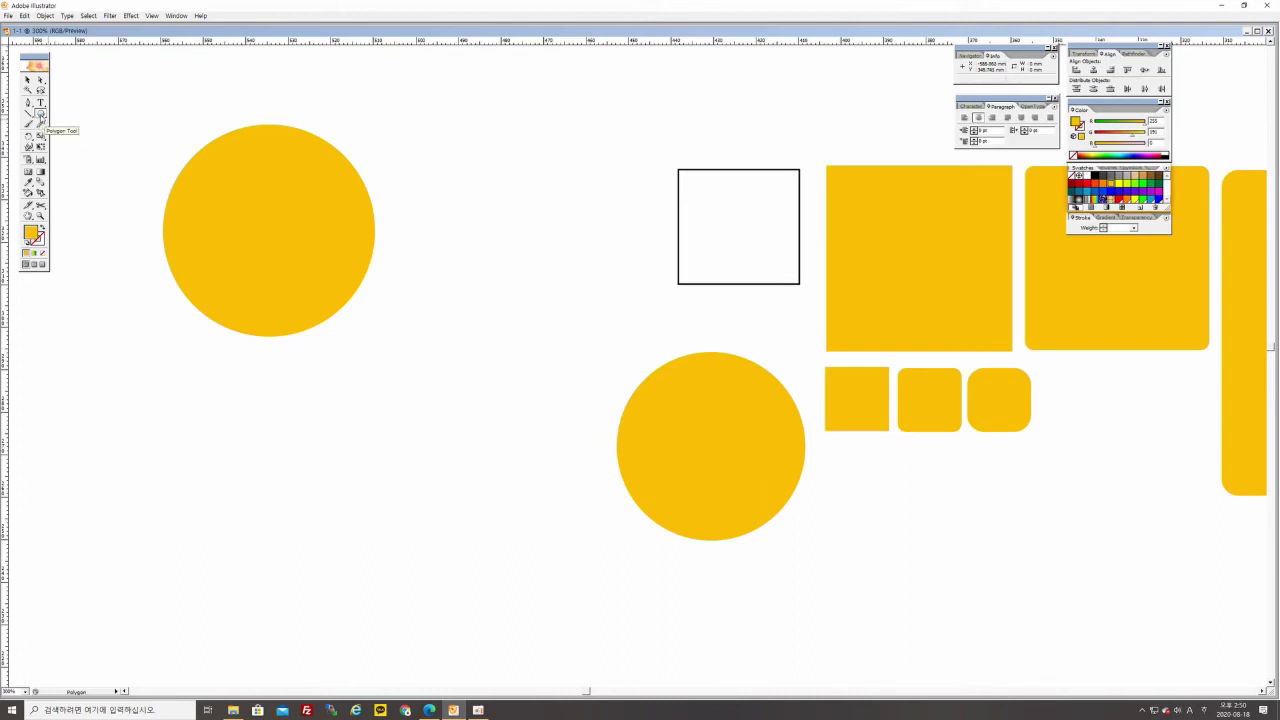
{"action": "left_click", "coordinate": [41, 117]}
{"action": "left_click_drag", "start_coordinate": [434, 129], "coordinate": [479, 184]}
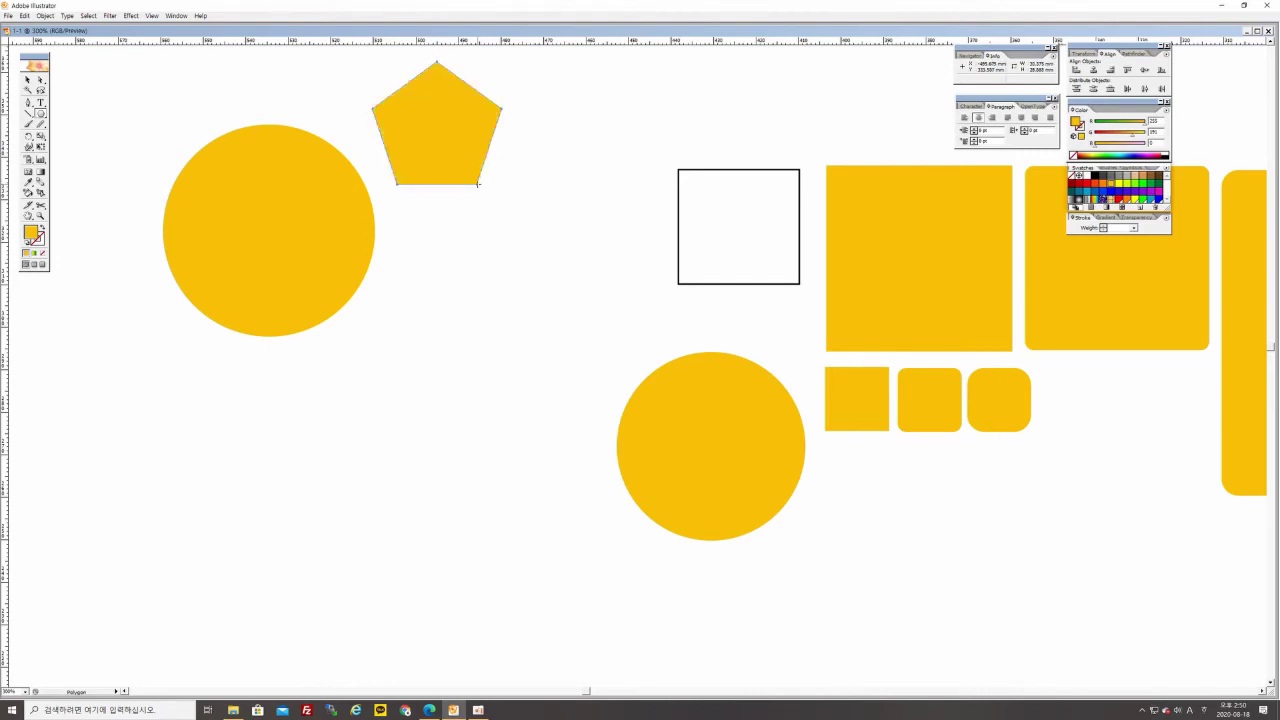
Move the pentagon down and to the right, between the large circle and the outlined rectangle, and deselect it.
{"action": "left_click", "coordinate": [27, 80]}
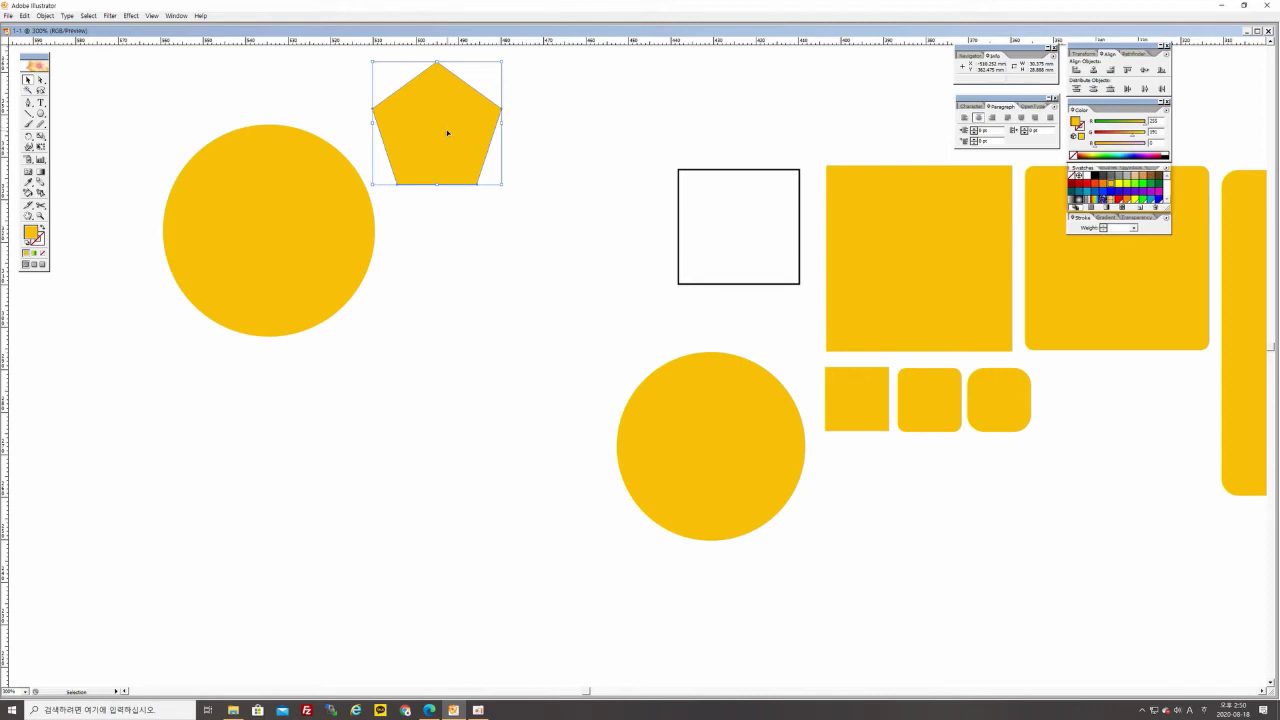
{"action": "left_click_drag", "start_coordinate": [440, 134], "coordinate": [504, 187]}
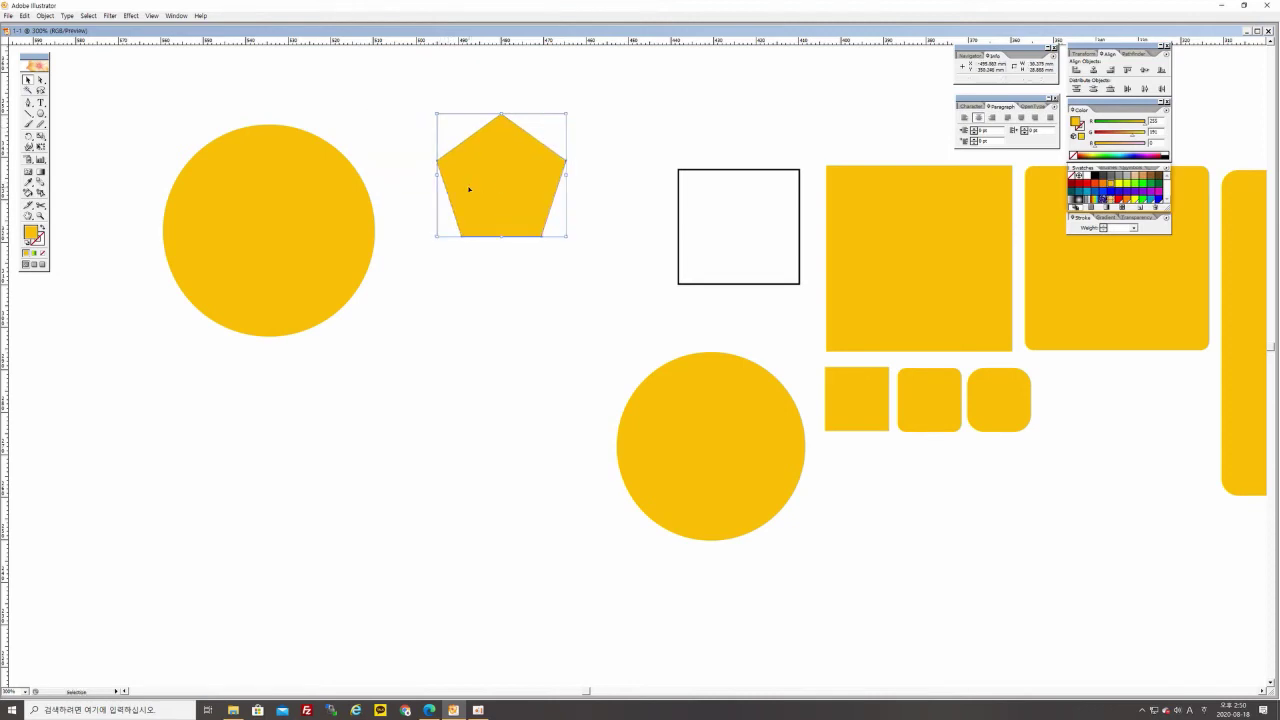
{"action": "left_click", "coordinate": [347, 118]}
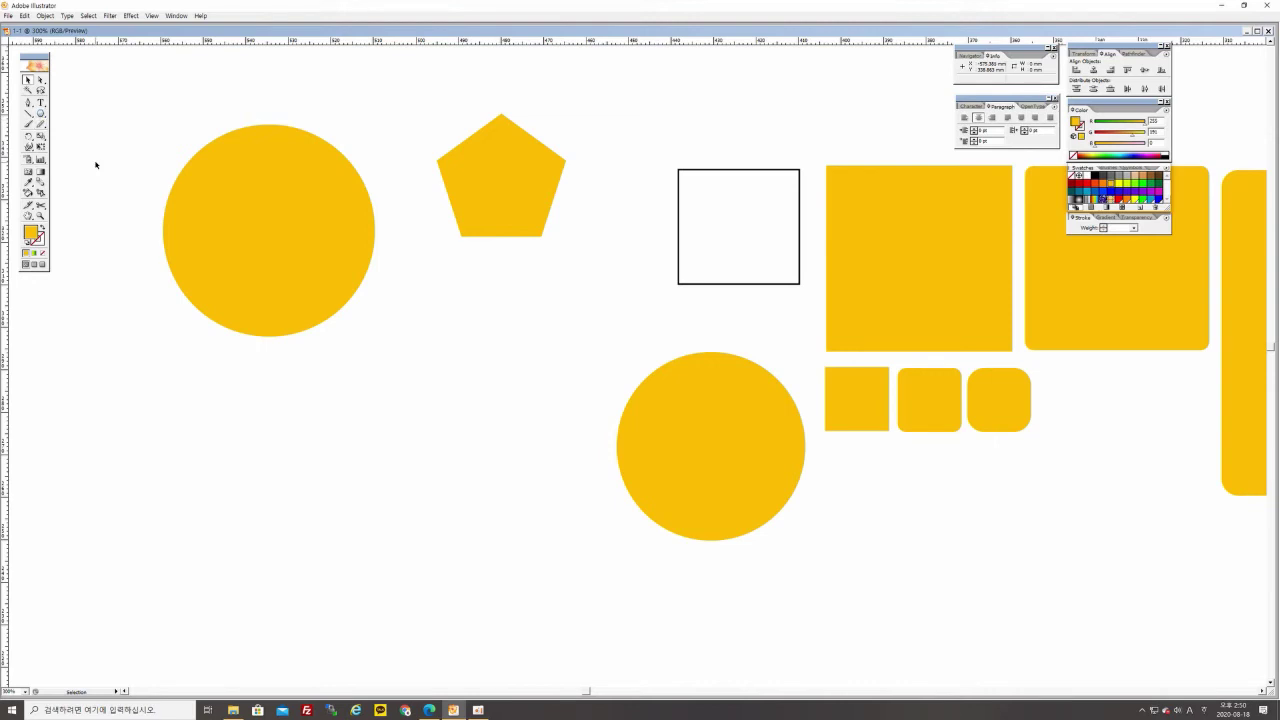
Create a polygon with 6 sides using the Polygon tool and place it directly below the pentagon.
{"action": "left_click", "coordinate": [40, 115]}
{"action": "left_click", "coordinate": [83, 232]}
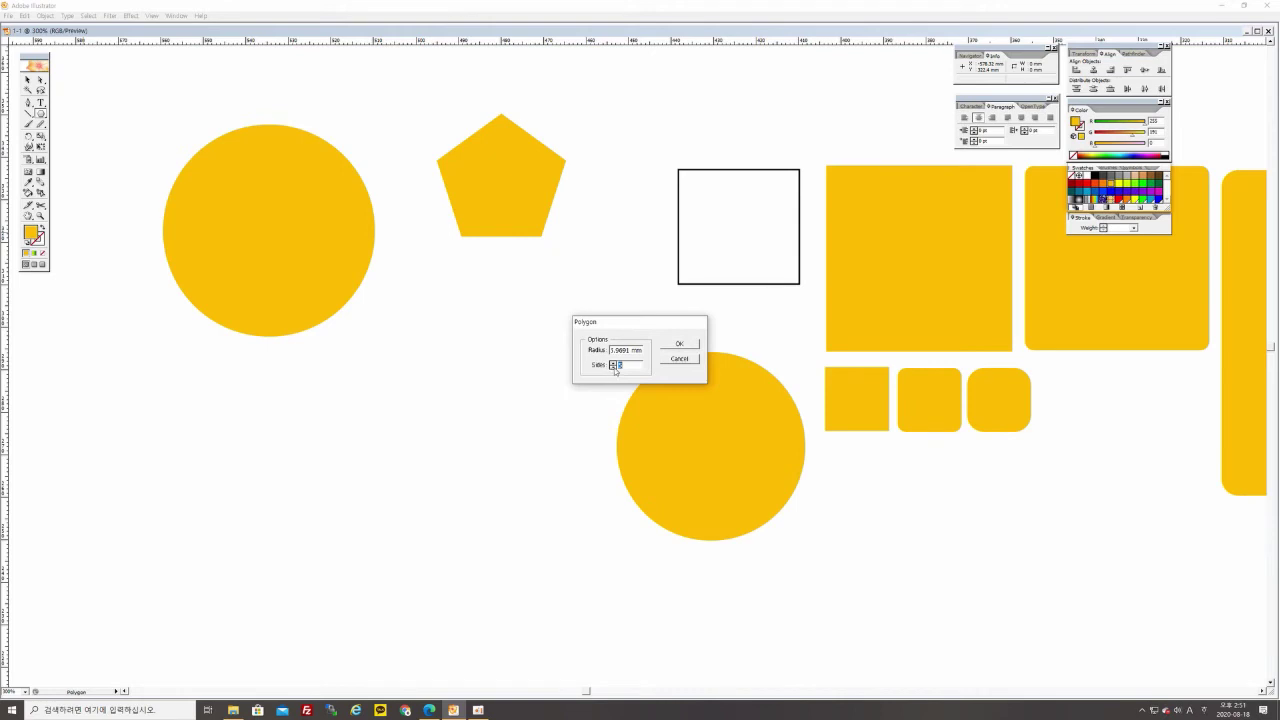
{"action": "type", "text": "3"}
{"action": "left_click", "coordinate": [612, 368]}
{"action": "left_click", "coordinate": [612, 364]}
{"action": "left_click", "coordinate": [612, 364]}
{"action": "left_click", "coordinate": [612, 364]}
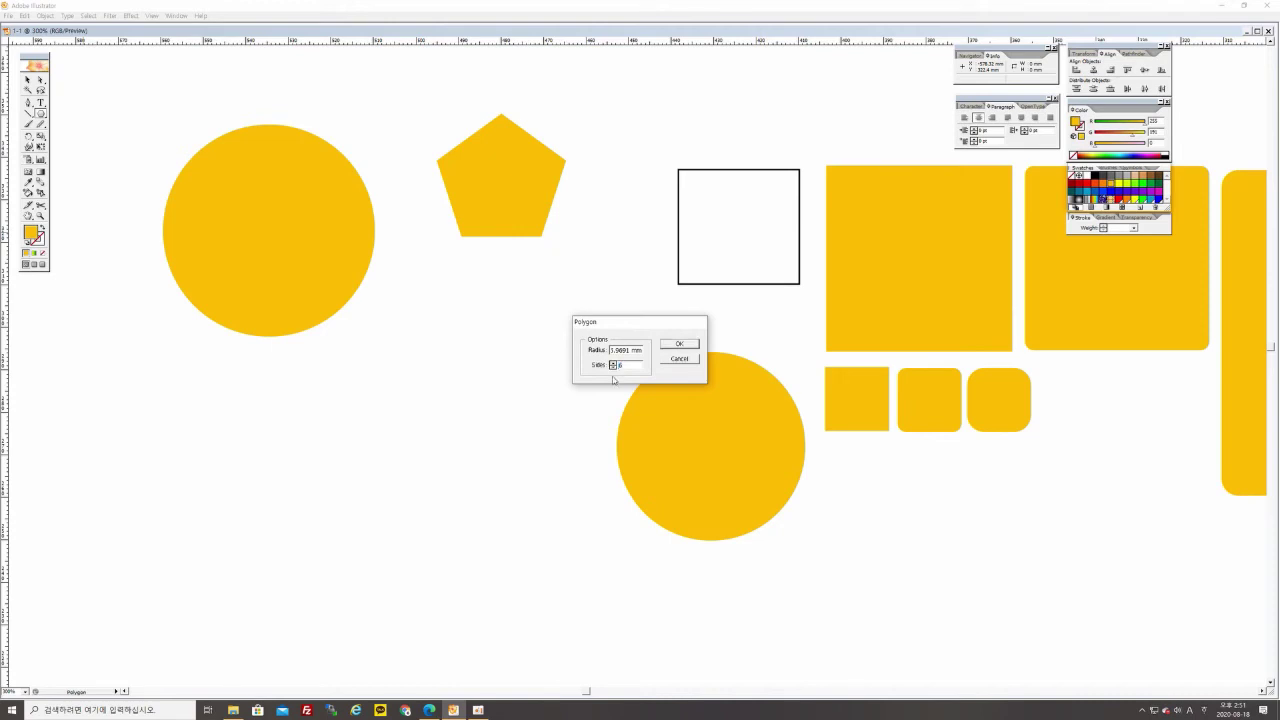
{"action": "left_click", "coordinate": [679, 344]}
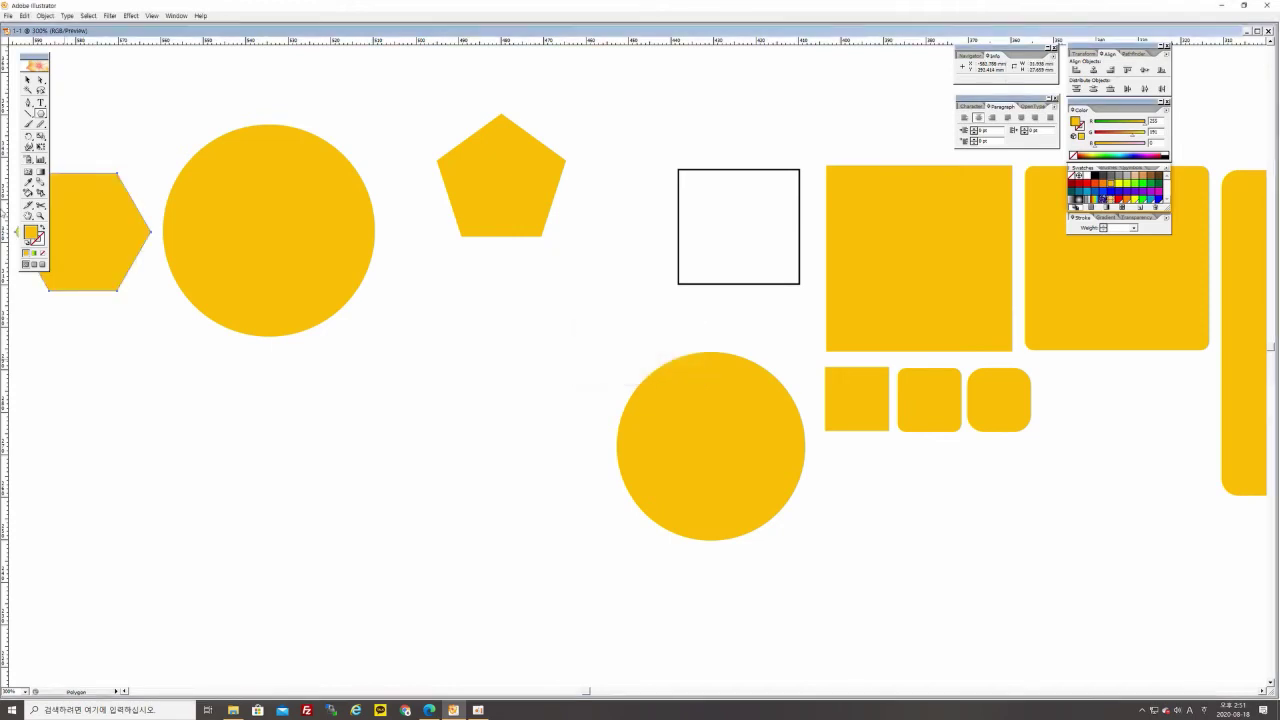
{"action": "left_click", "coordinate": [27, 80]}
{"action": "left_click_drag", "start_coordinate": [140, 232], "coordinate": [543, 314]}
Fill the pentagon dark red and the hexagon orange-red, leaving nothing selected.
{"action": "left_click", "coordinate": [486, 177]}
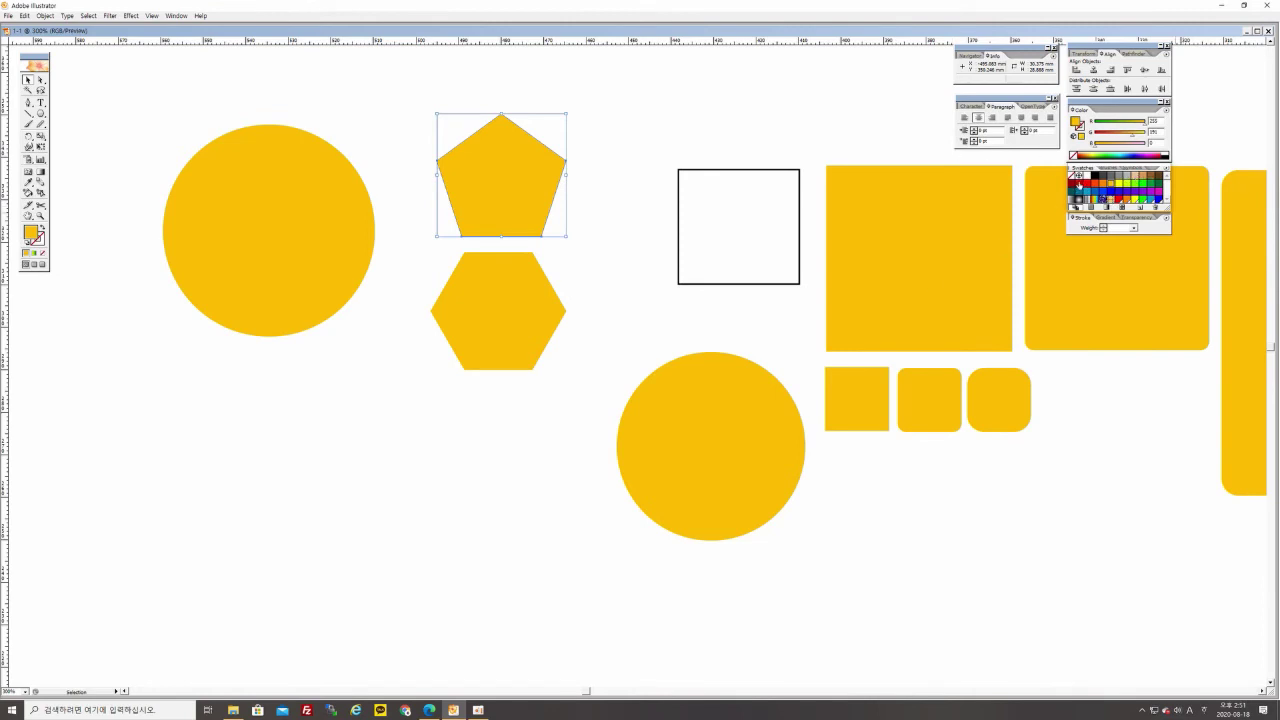
{"action": "left_click", "coordinate": [1079, 183]}
{"action": "left_click", "coordinate": [489, 320]}
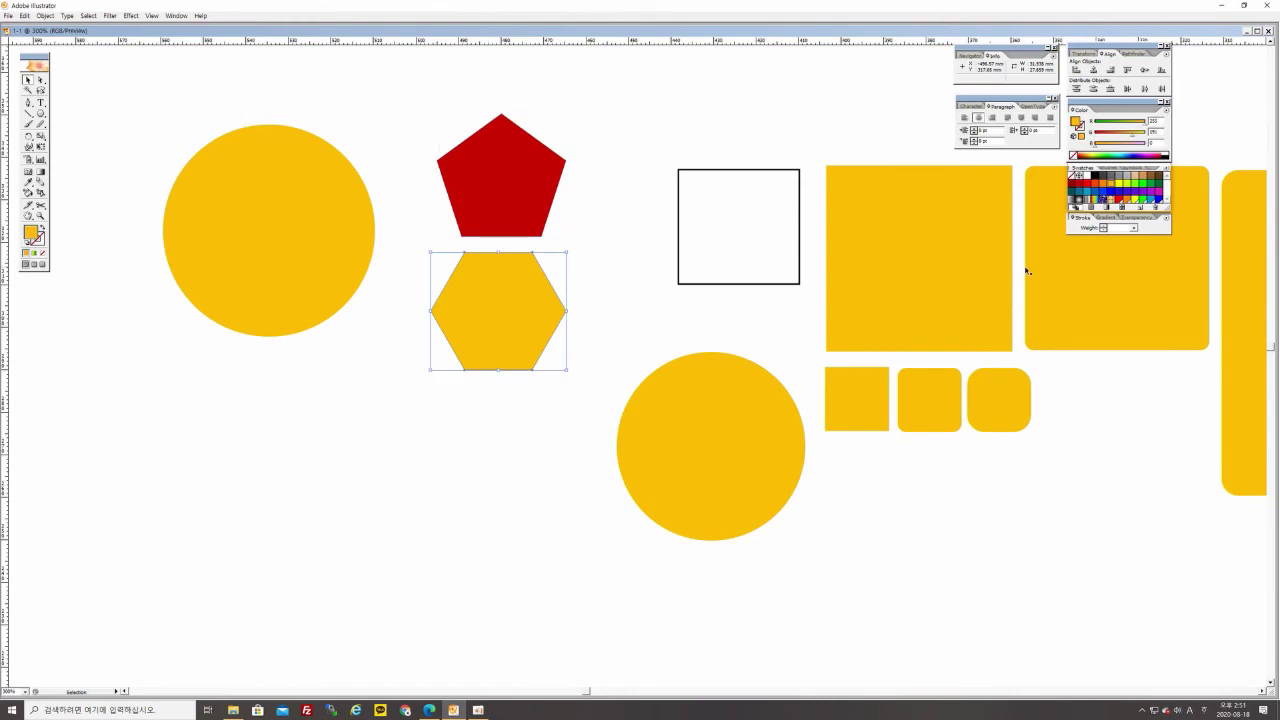
{"action": "left_click", "coordinate": [1089, 184]}
{"action": "left_click", "coordinate": [616, 263]}
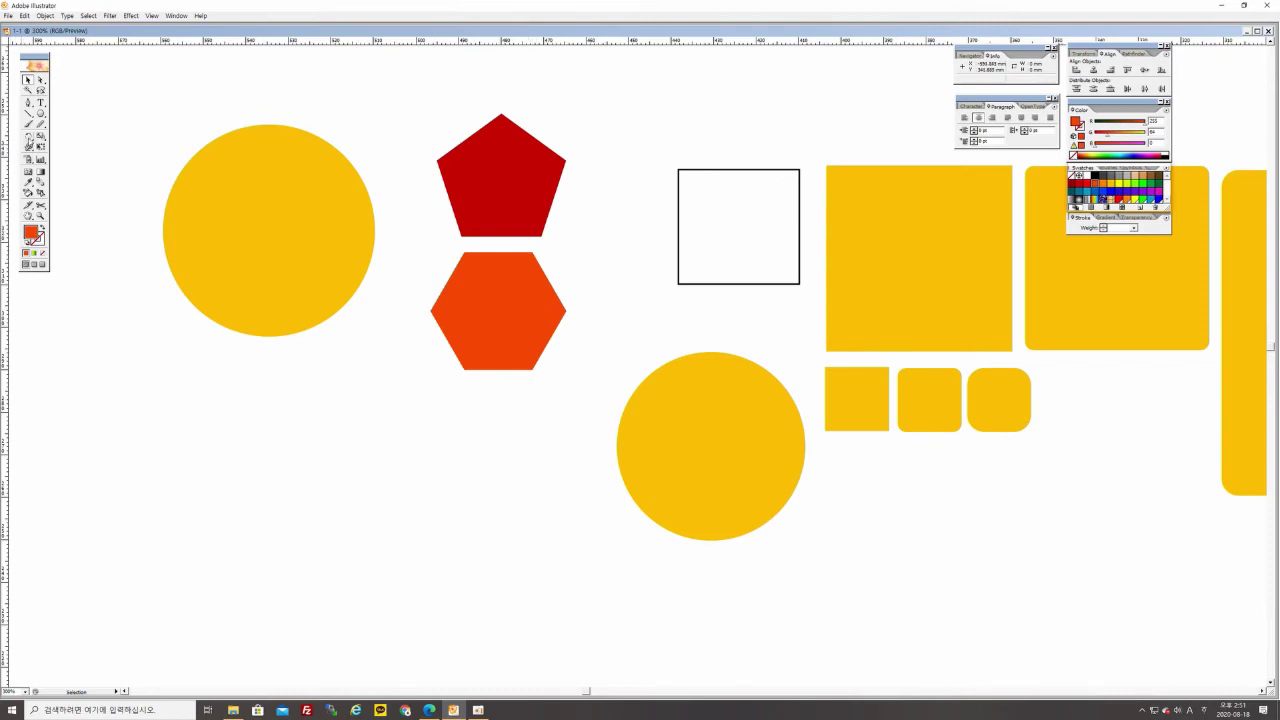
Create a polygon with 7 sides and place it directly below the hexagon.
{"action": "left_click", "coordinate": [41, 113]}
{"action": "left_click", "coordinate": [122, 282]}
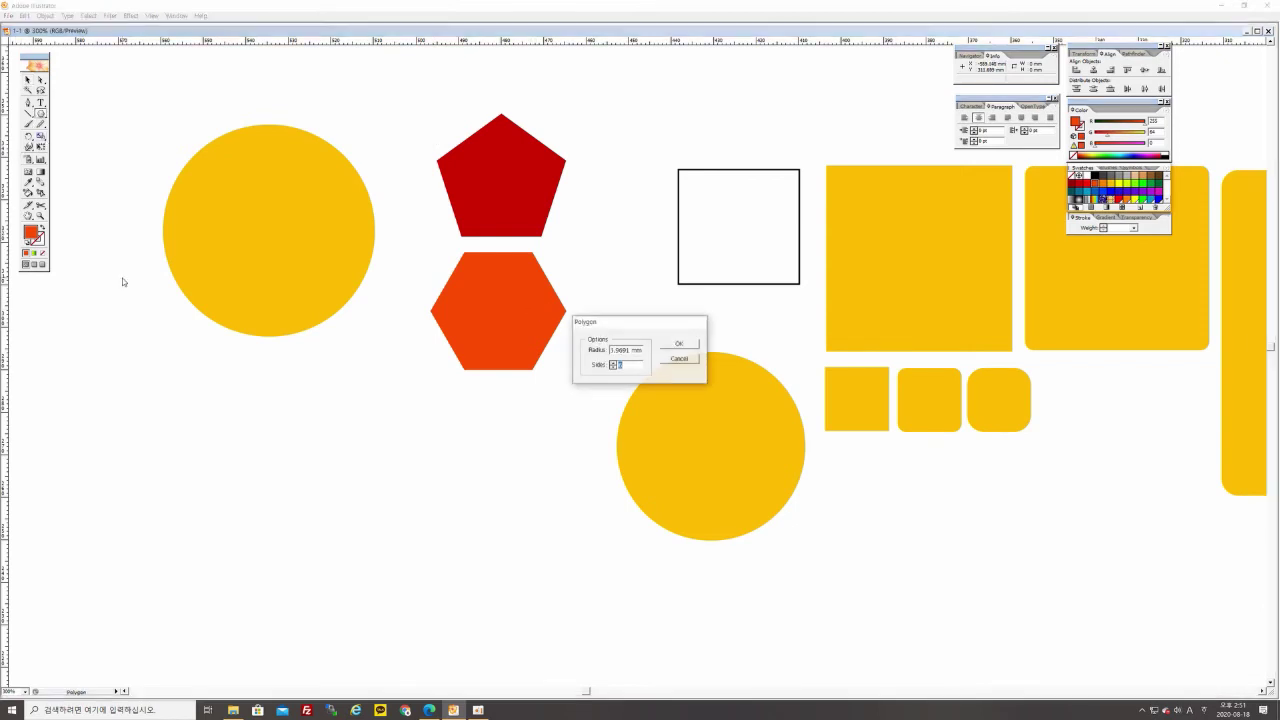
{"action": "type", "text": "7"}
{"action": "left_click", "coordinate": [678, 345]}
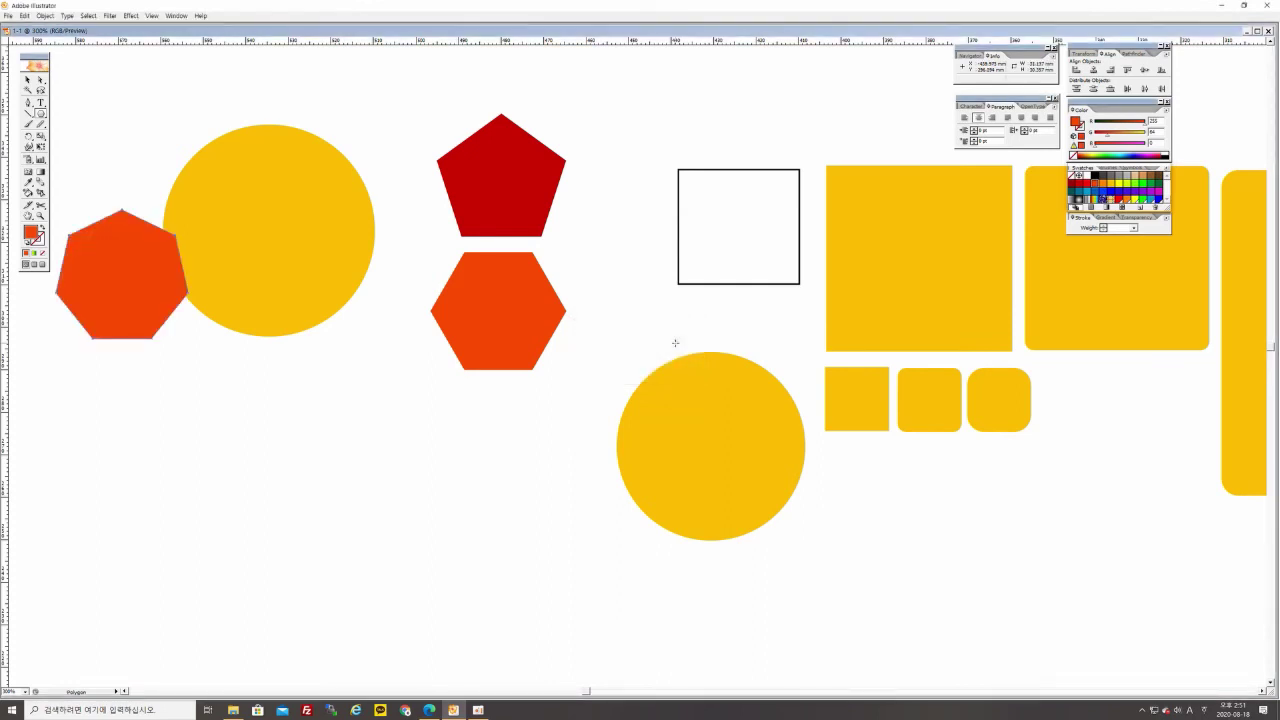
{"action": "left_click", "coordinate": [27, 80]}
{"action": "left_click_drag", "start_coordinate": [131, 284], "coordinate": [511, 464]}
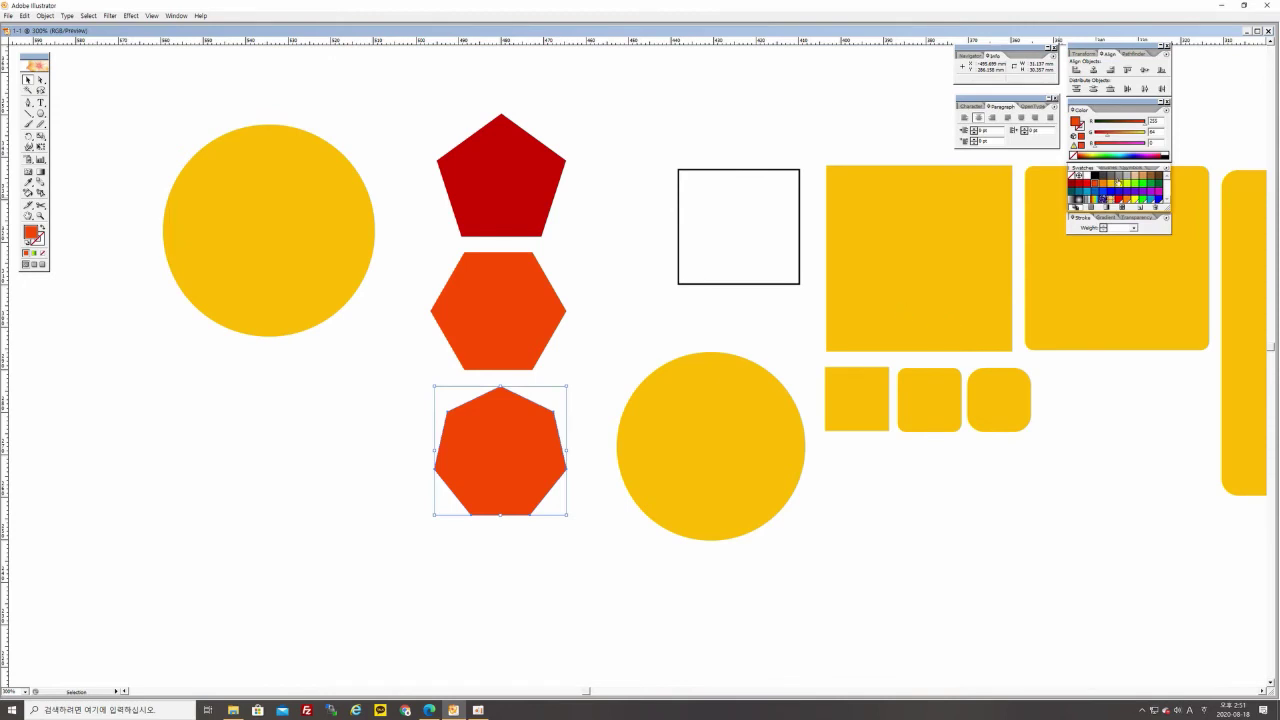
Fill the heptagon orange and delete the large yellow circle to the left of the polygons.
{"action": "left_click", "coordinate": [1099, 183]}
{"action": "left_click", "coordinate": [350, 399]}
{"action": "left_click", "coordinate": [266, 306]}
{"action": "key", "text": "Delete"}
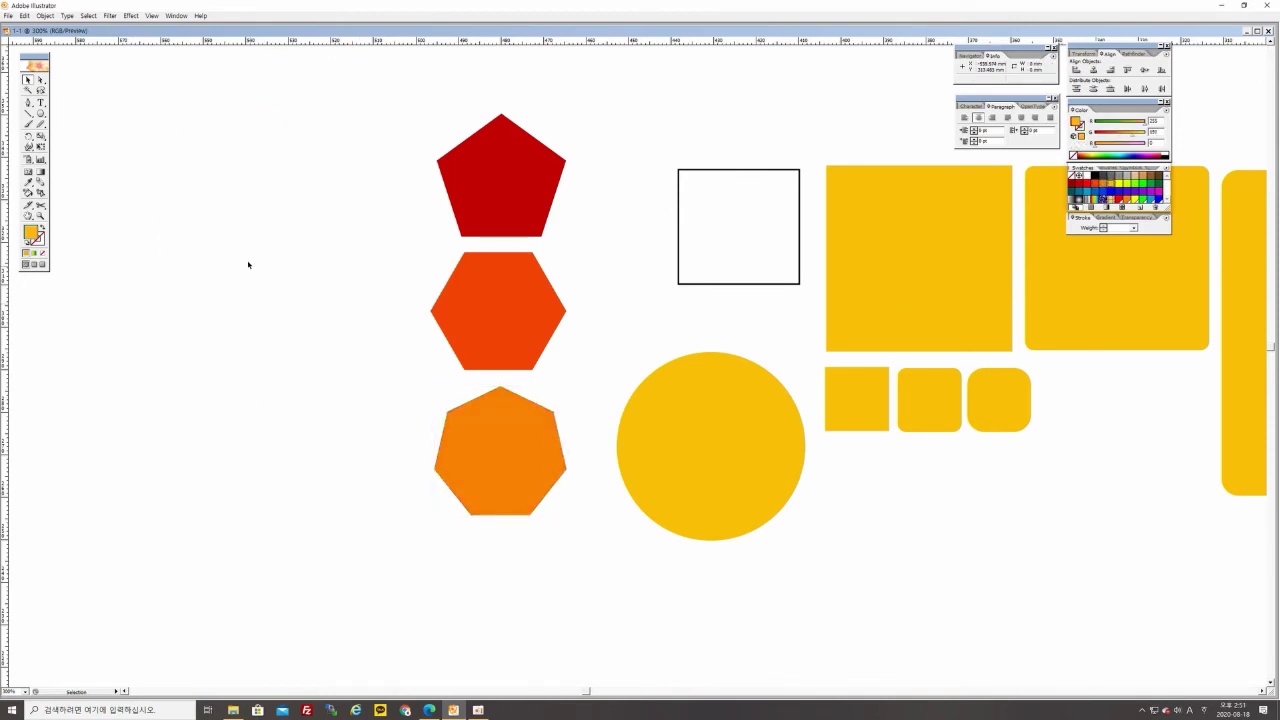
Create a bright green triangle beside the pentagon, on its left, using the Polygon tool set to 3 sides, and deselect it.
{"action": "left_click", "coordinate": [41, 113]}
{"action": "left_click", "coordinate": [133, 201]}
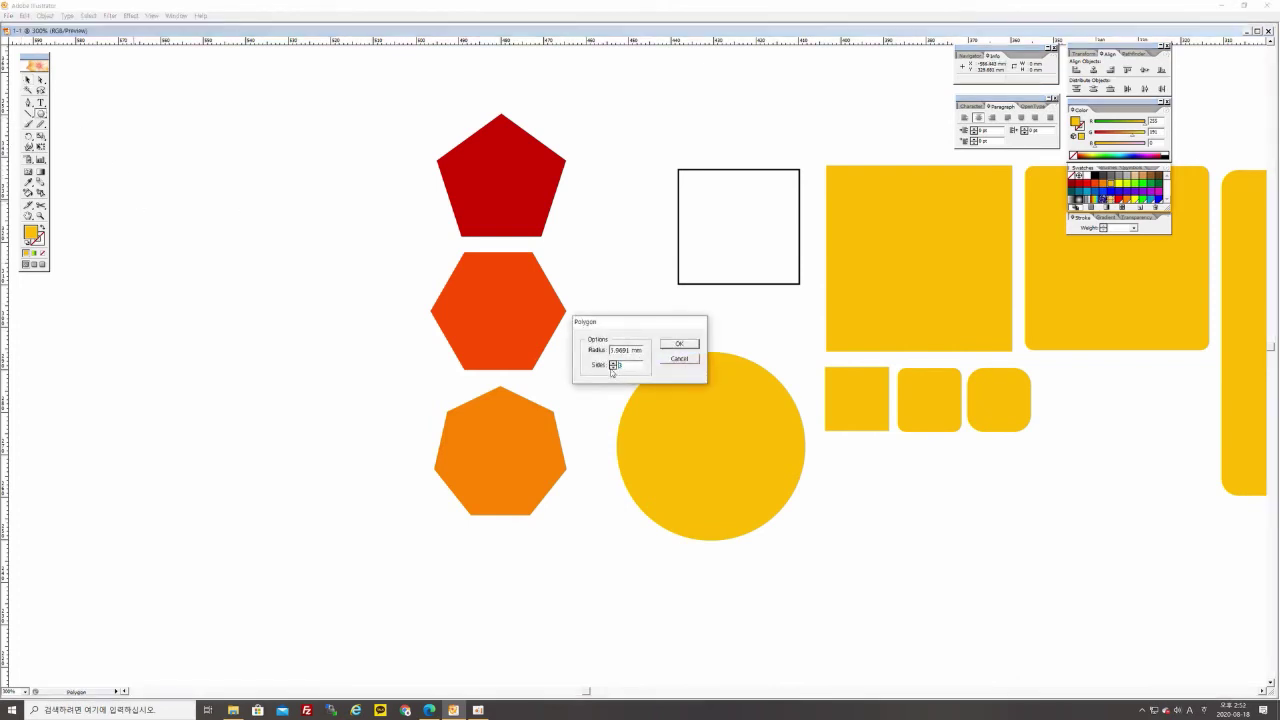
{"action": "left_click", "coordinate": [680, 345]}
{"action": "left_click", "coordinate": [28, 80]}
{"action": "left_click", "coordinate": [133, 147]}
{"action": "left_click_drag", "start_coordinate": [143, 194], "coordinate": [368, 191]}
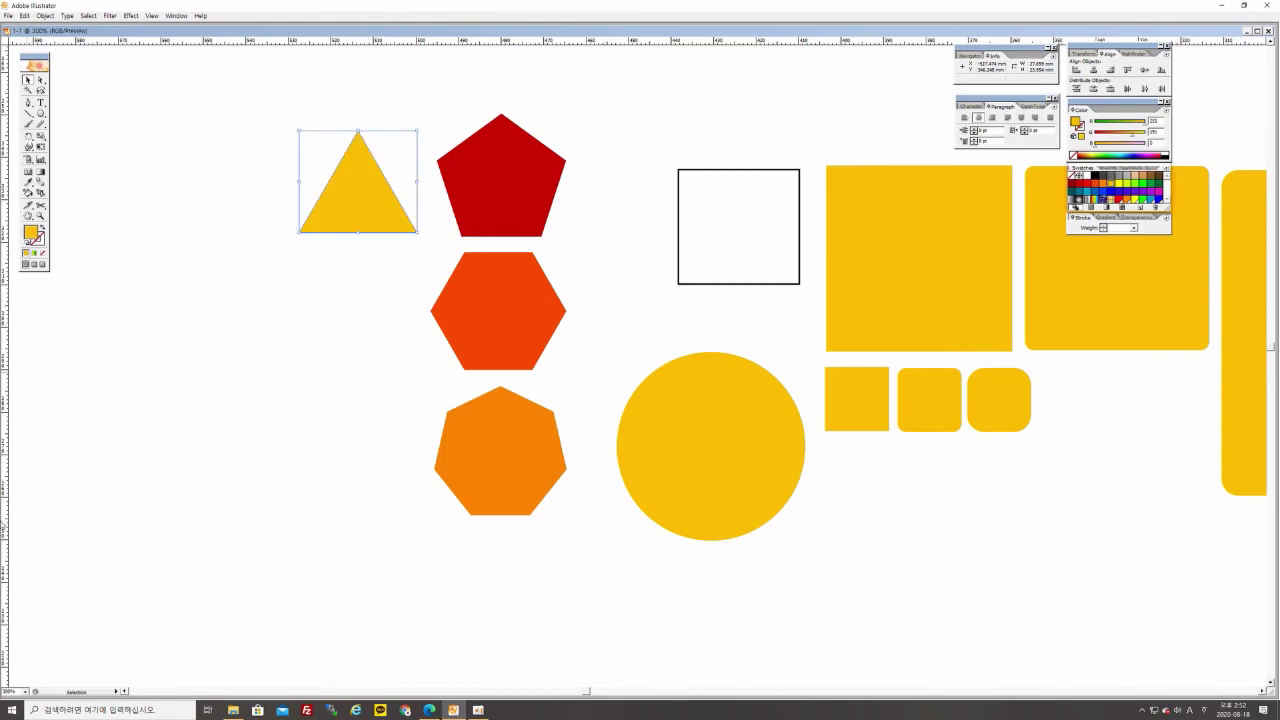
{"action": "left_click", "coordinate": [1136, 187]}
{"action": "left_click", "coordinate": [494, 606]}
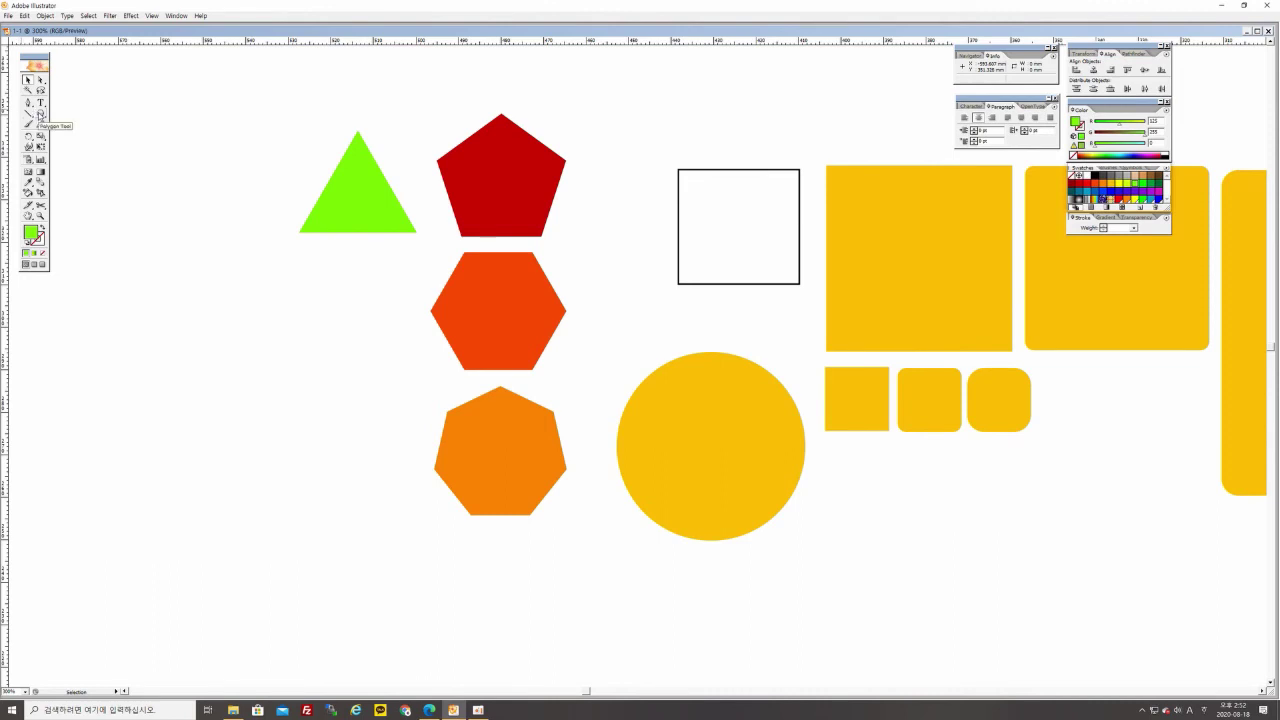
Create a five-pointed star with the Star tool and move it to the lower left of the triangle.
{"action": "left_click_drag", "start_coordinate": [40, 115], "coordinate": [48, 116]}
{"action": "left_click_drag", "start_coordinate": [40, 114], "coordinate": [103, 119]}
{"action": "left_click", "coordinate": [95, 189]}
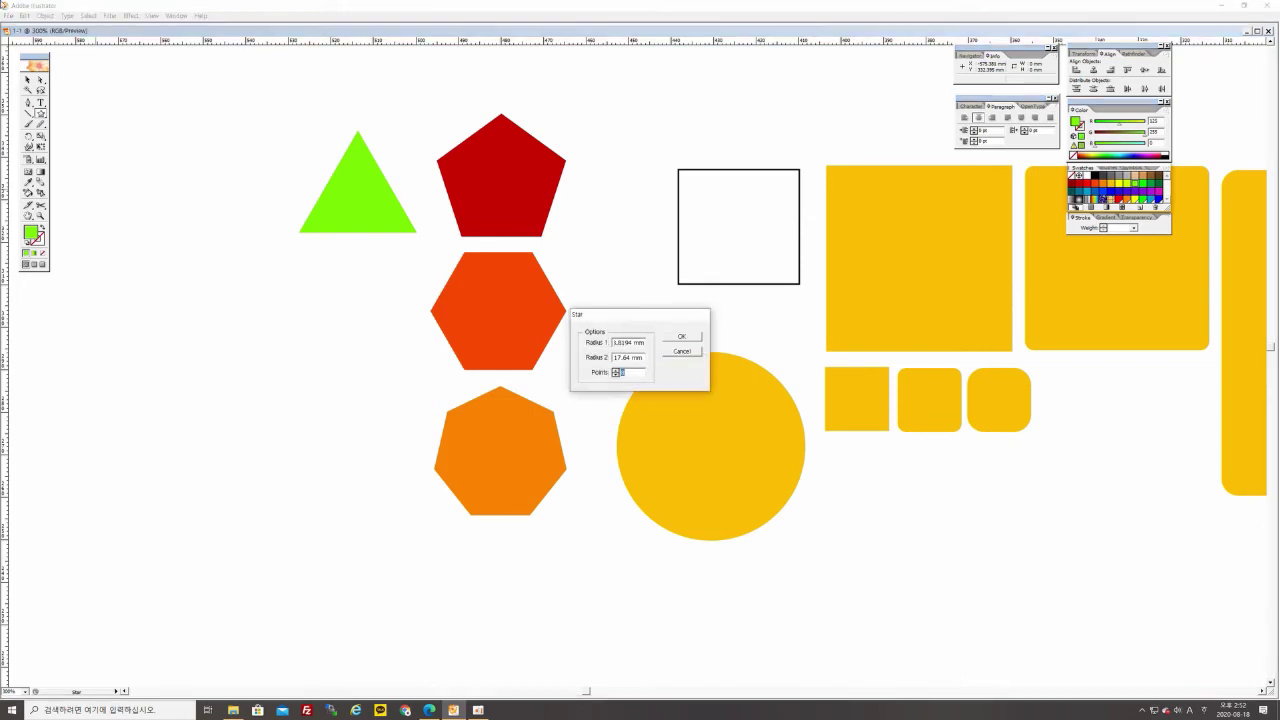
{"action": "left_click", "coordinate": [615, 375]}
{"action": "left_click", "coordinate": [680, 338]}
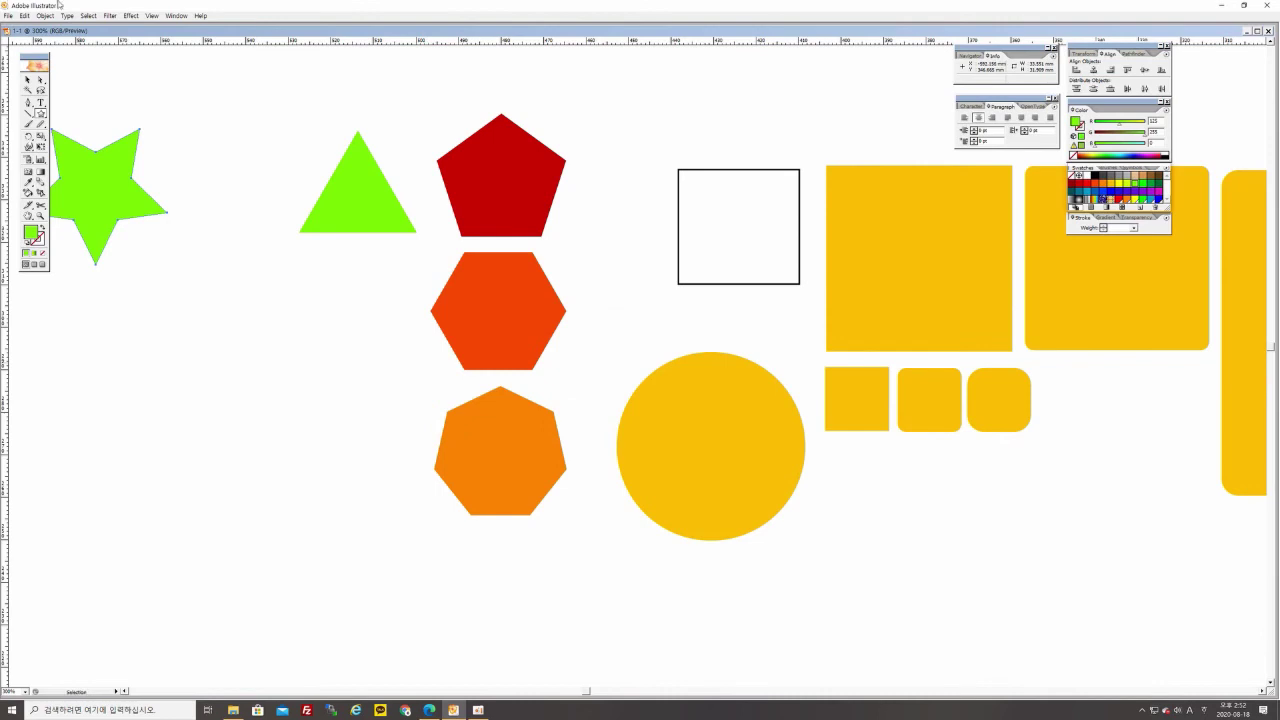
{"action": "left_click", "coordinate": [28, 79]}
{"action": "left_click_drag", "start_coordinate": [109, 194], "coordinate": [221, 320]}
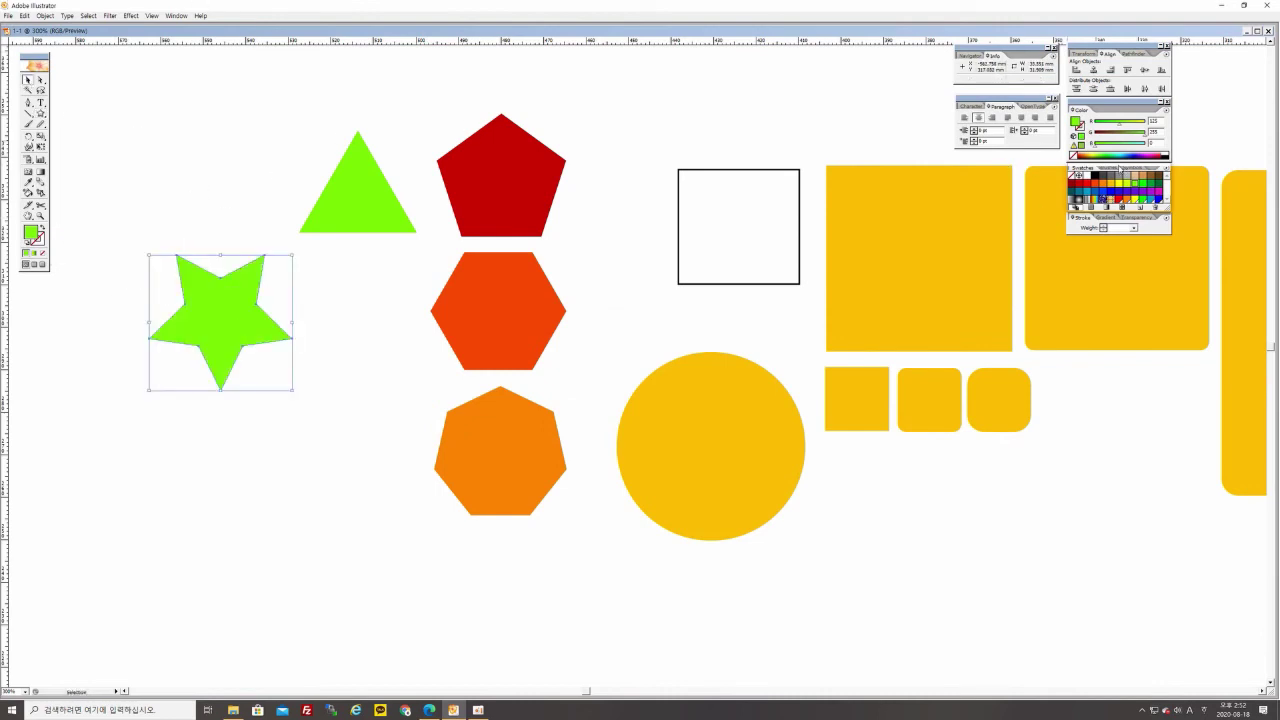
Fill the star dark green and rotate it so that one point faces upward.
{"action": "left_click", "coordinate": [1157, 183]}
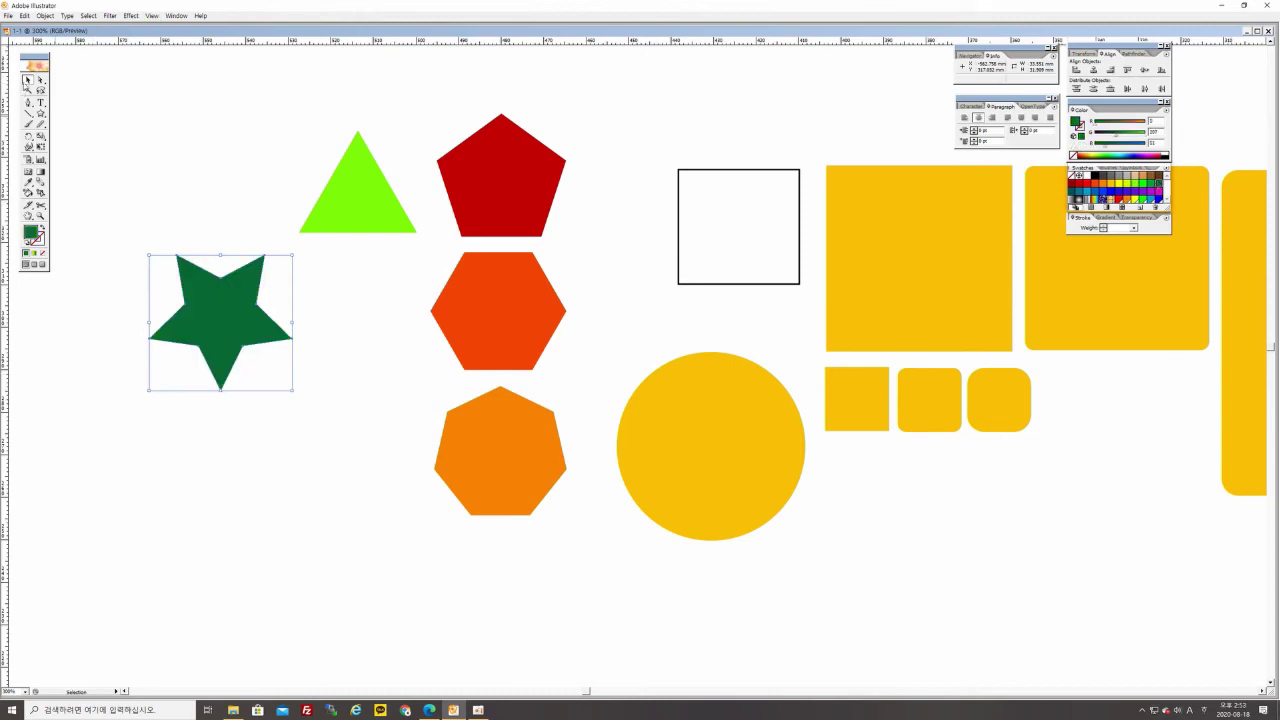
{"action": "left_click", "coordinate": [226, 243]}
{"action": "left_click", "coordinate": [239, 278]}
{"action": "left_click_drag", "start_coordinate": [295, 251], "coordinate": [316, 307]}
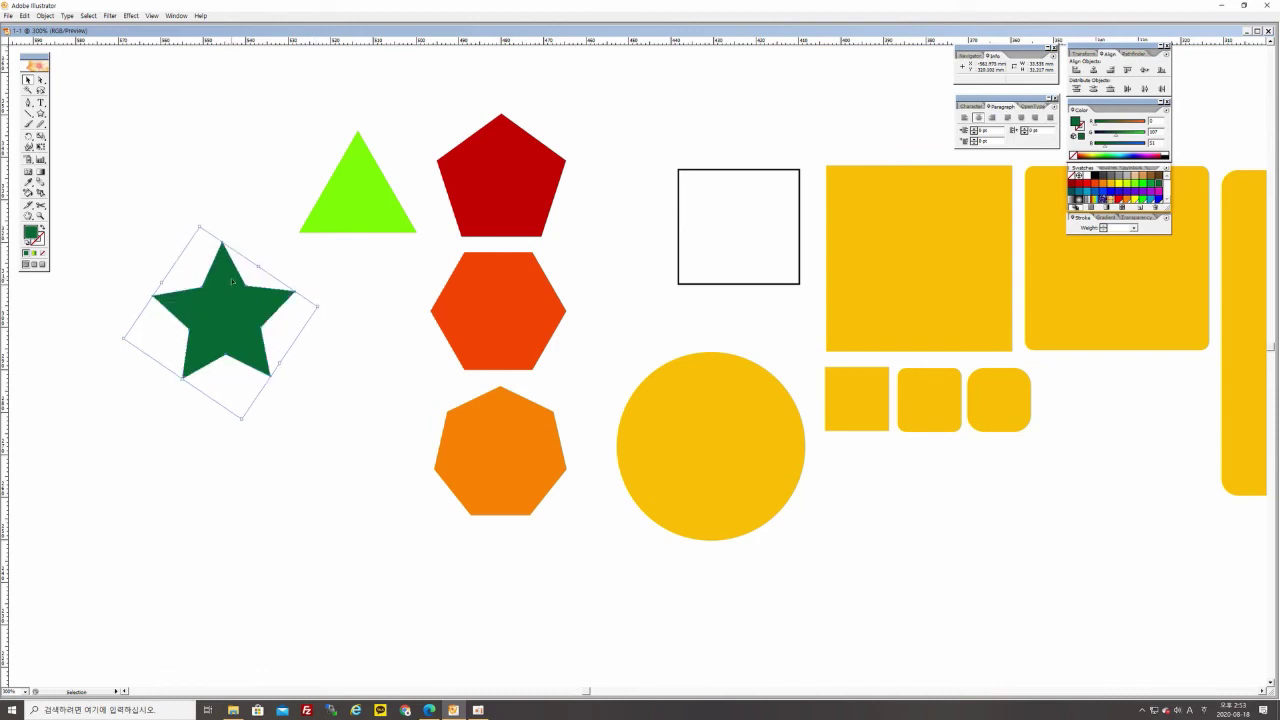
Move the star directly below the triangle, beside the hexagon, and deselect it.
{"action": "left_click", "coordinate": [245, 238]}
{"action": "left_click_drag", "start_coordinate": [232, 313], "coordinate": [359, 323]}
{"action": "left_click", "coordinate": [200, 234]}
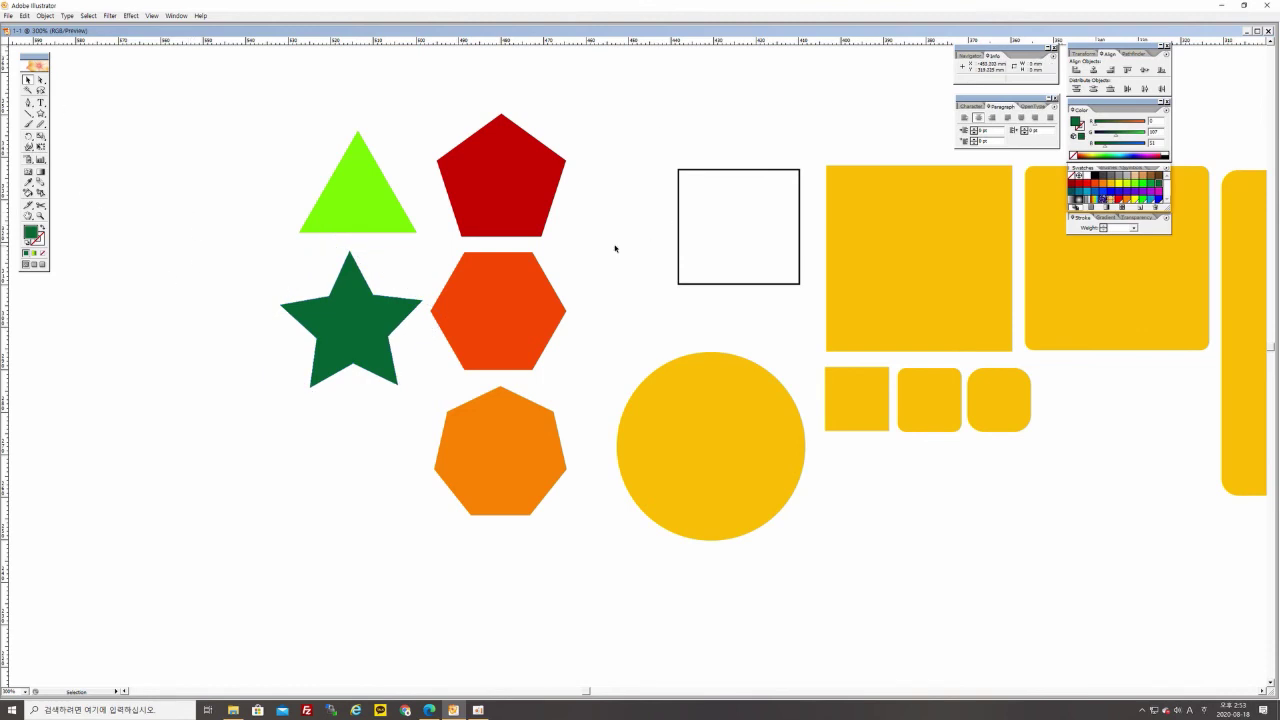
{"action": "left_click", "coordinate": [366, 188]}
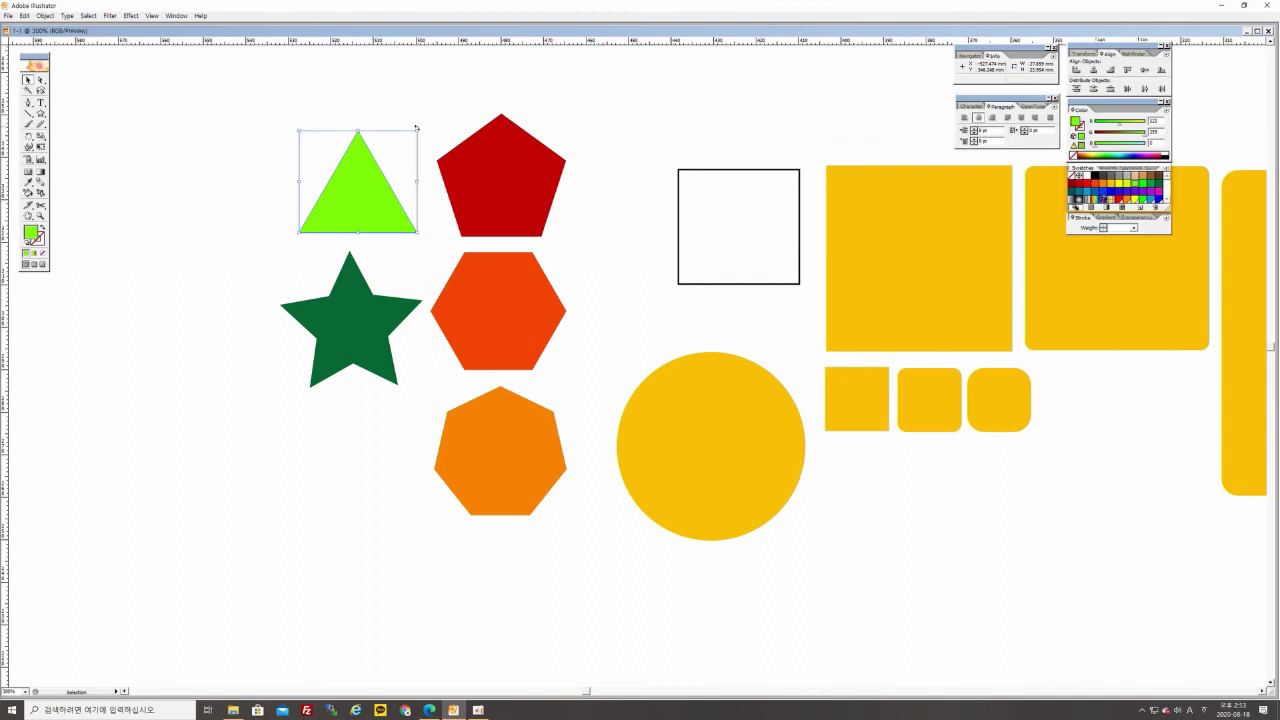
{"action": "left_click", "coordinate": [177, 240]}
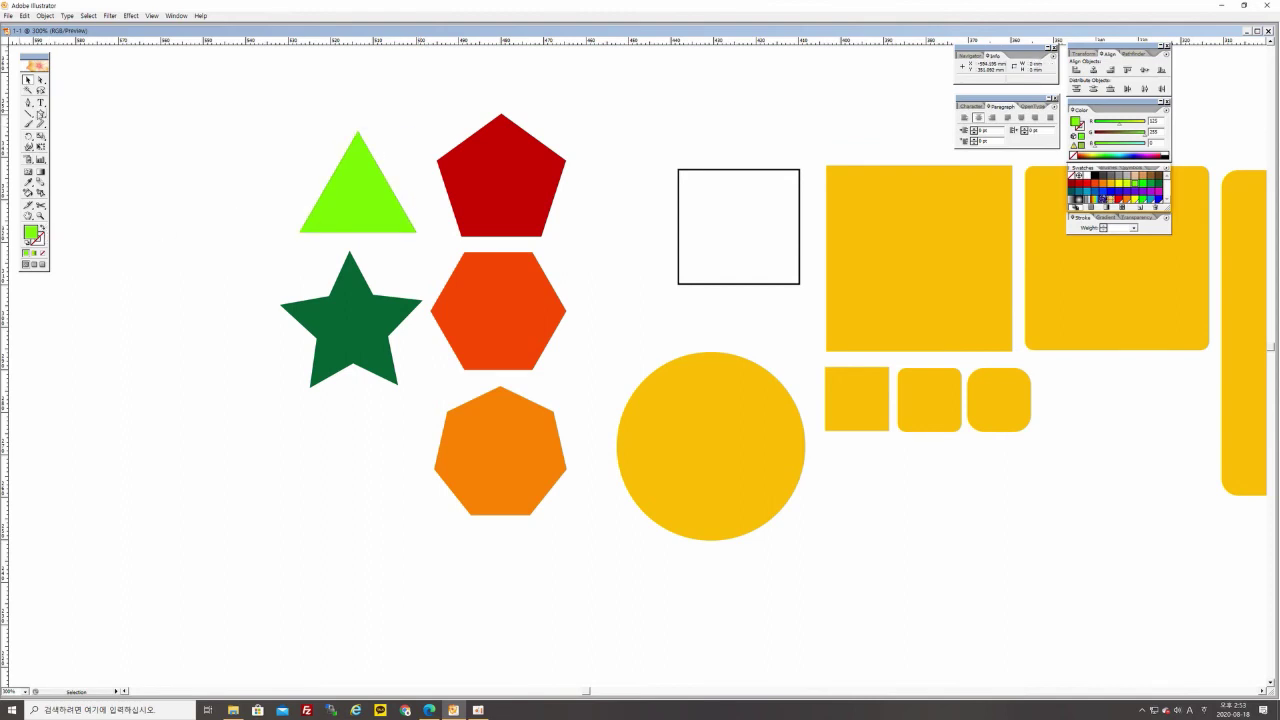
{"action": "left_click", "coordinate": [40, 114]}
{"action": "key", "text": "v"}
Arrange the shapes in rows in the empty area: pentagon beside hexagon, triangle beside star below them, and heptagon in a third row.
{"action": "left_click_drag", "start_coordinate": [500, 274], "coordinate": [734, 276]}
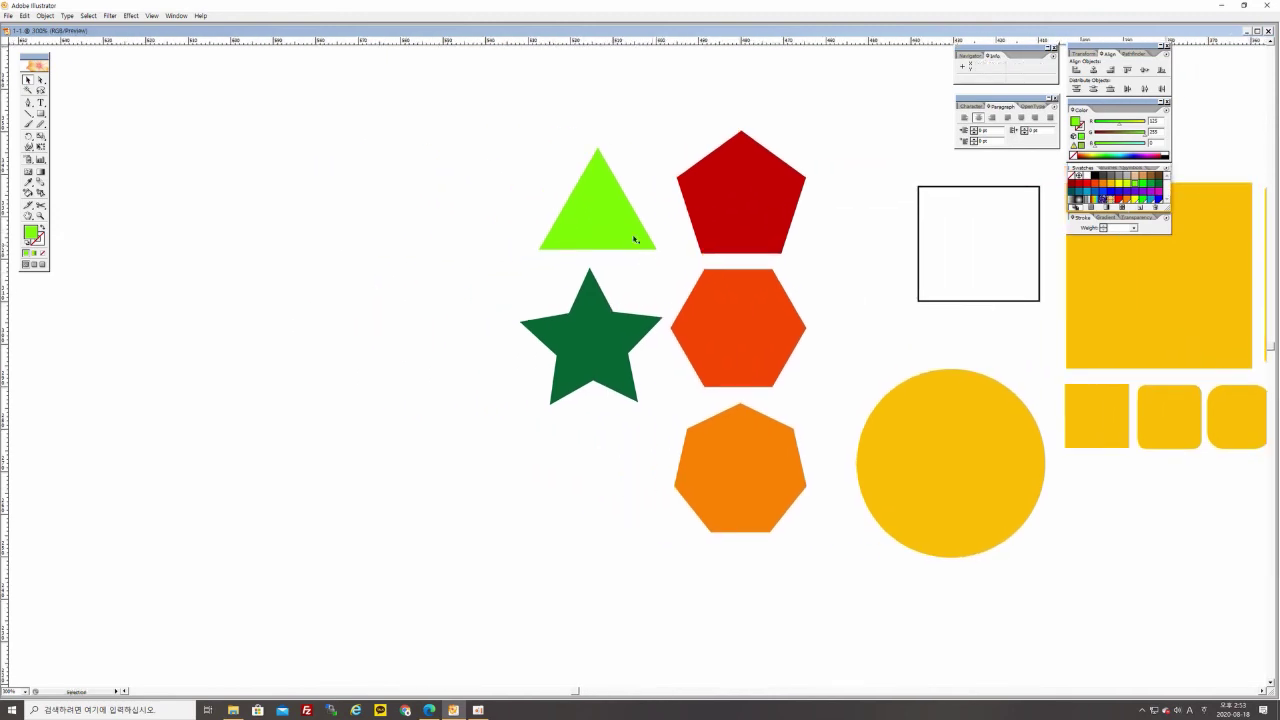
{"action": "left_click_drag", "start_coordinate": [704, 179], "coordinate": [127, 153]}
{"action": "left_click_drag", "start_coordinate": [744, 336], "coordinate": [367, 187]}
{"action": "left_click_drag", "start_coordinate": [584, 205], "coordinate": [150, 326]}
{"action": "left_click_drag", "start_coordinate": [583, 333], "coordinate": [360, 324]}
{"action": "left_click_drag", "start_coordinate": [745, 480], "coordinate": [160, 504]}
{"action": "left_click", "coordinate": [874, 326]}
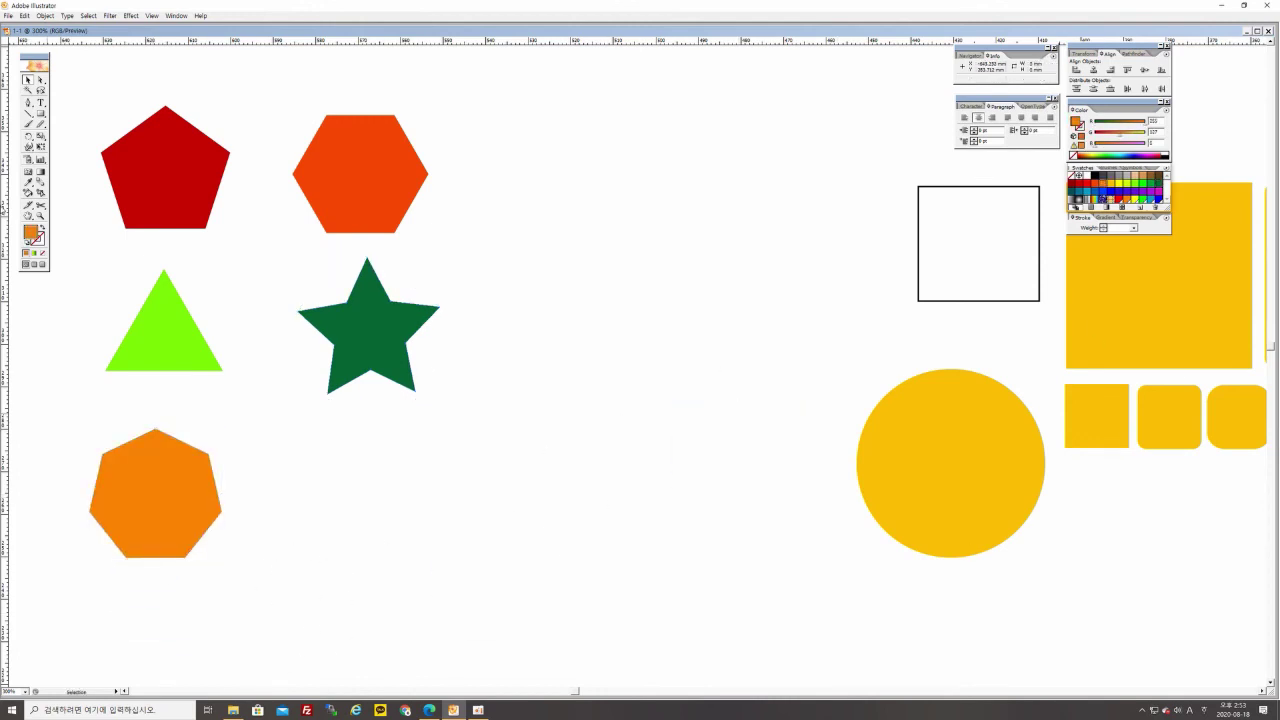
Move the yellow circle below the star beside the heptagon, scale it down proportionally to roughly match the other shapes, and deselect it.
{"action": "left_click_drag", "start_coordinate": [1003, 452], "coordinate": [500, 514]}
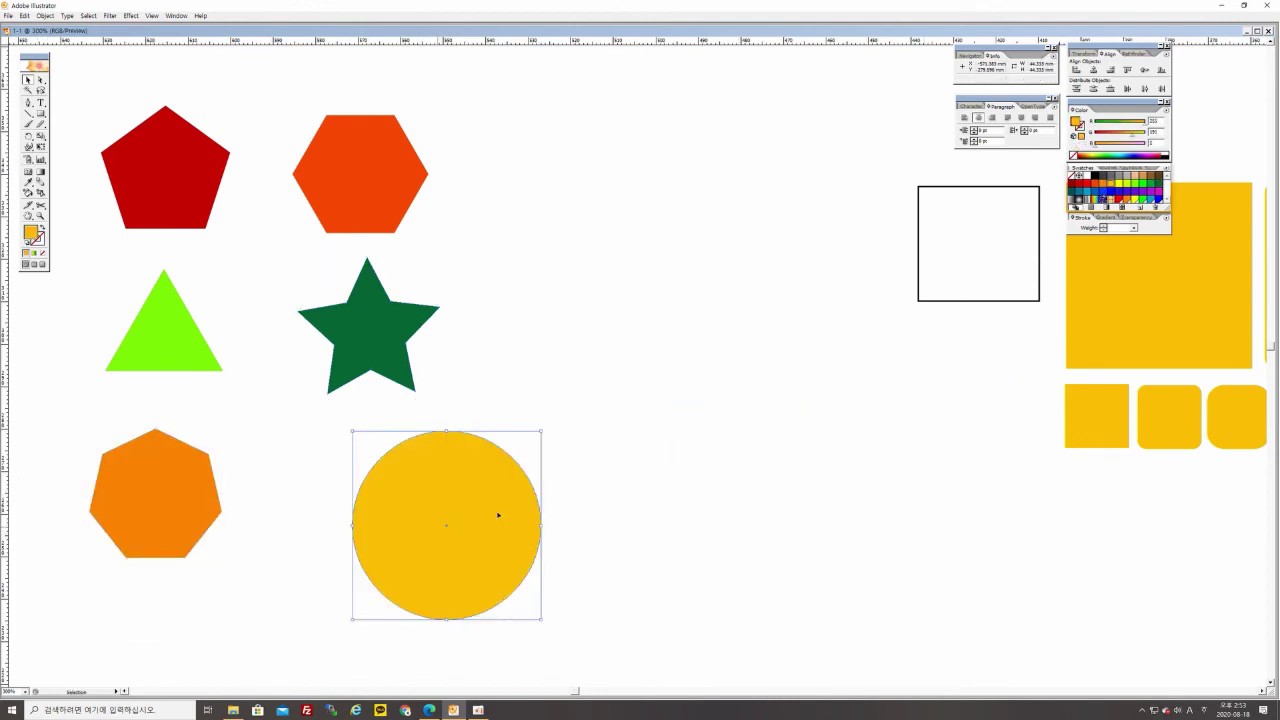
{"action": "left_click_drag", "start_coordinate": [541, 432], "coordinate": [471, 501]}
{"action": "left_click_drag", "start_coordinate": [422, 541], "coordinate": [380, 484]}
{"action": "left_click", "coordinate": [466, 466]}
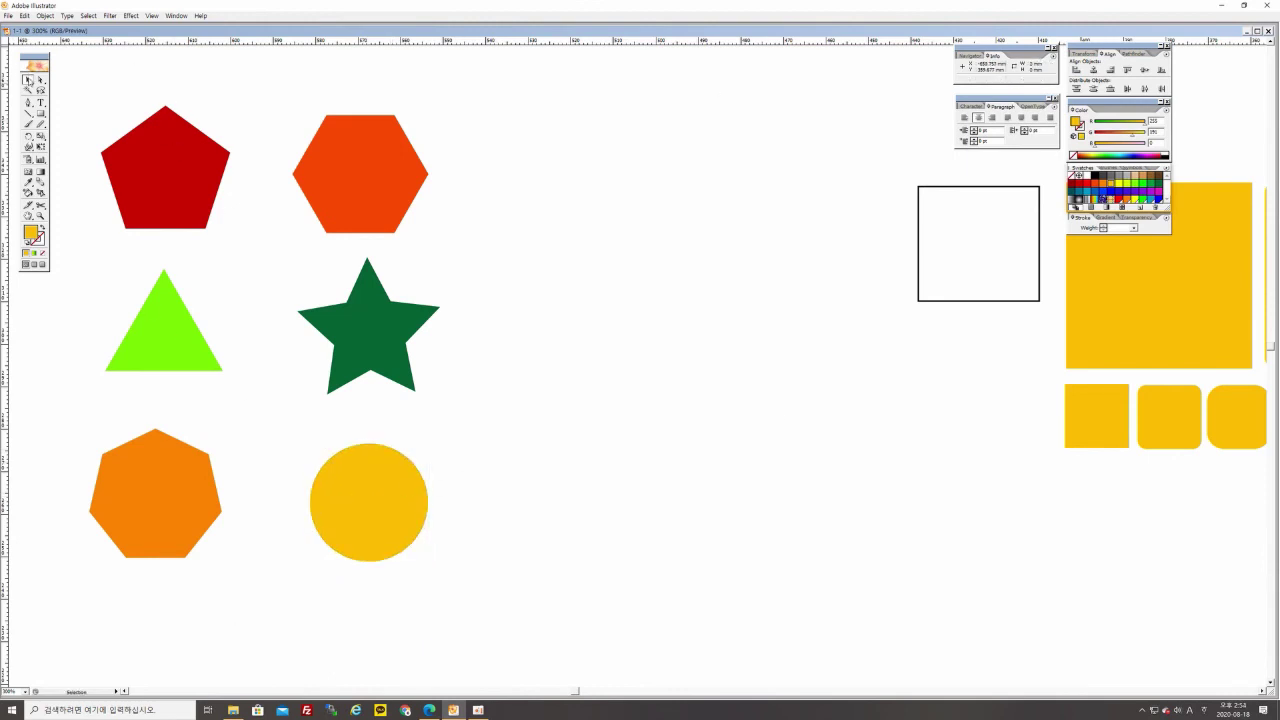
Open the Reflect transformation for the dark red pentagon and turn on its preview.
{"action": "left_click", "coordinate": [180, 183]}
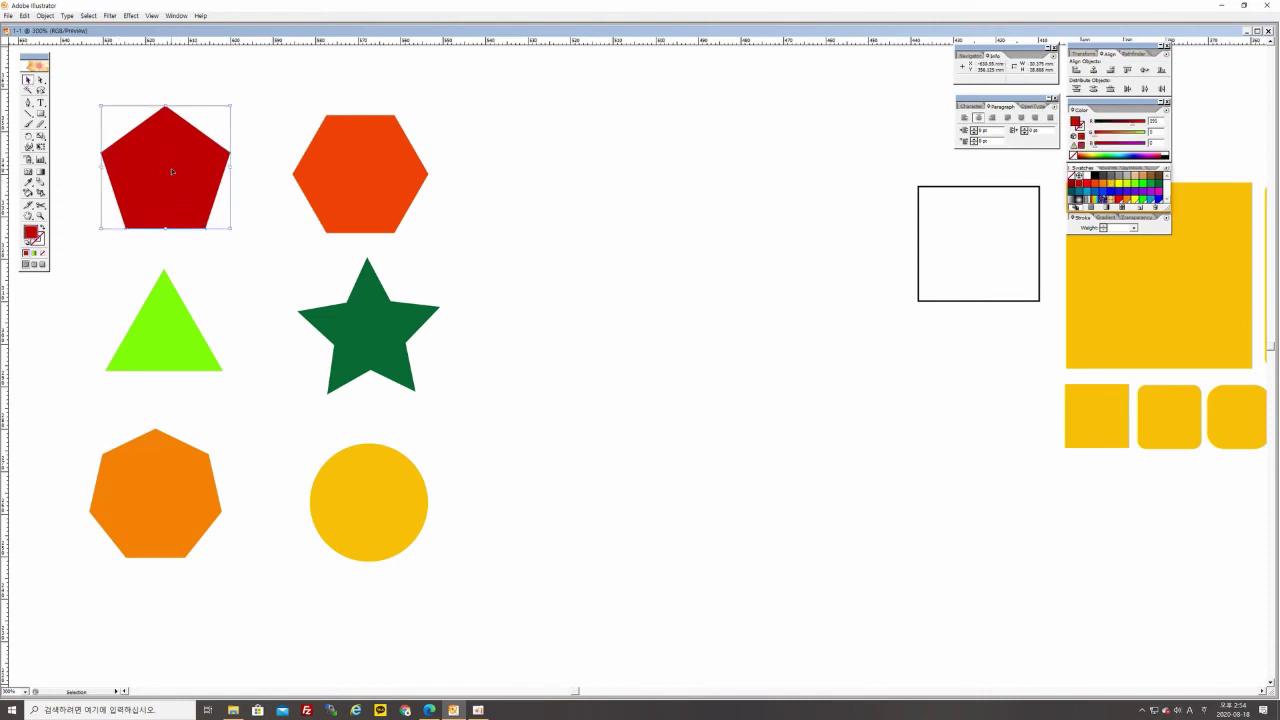
{"action": "right_click", "coordinate": [172, 171]}
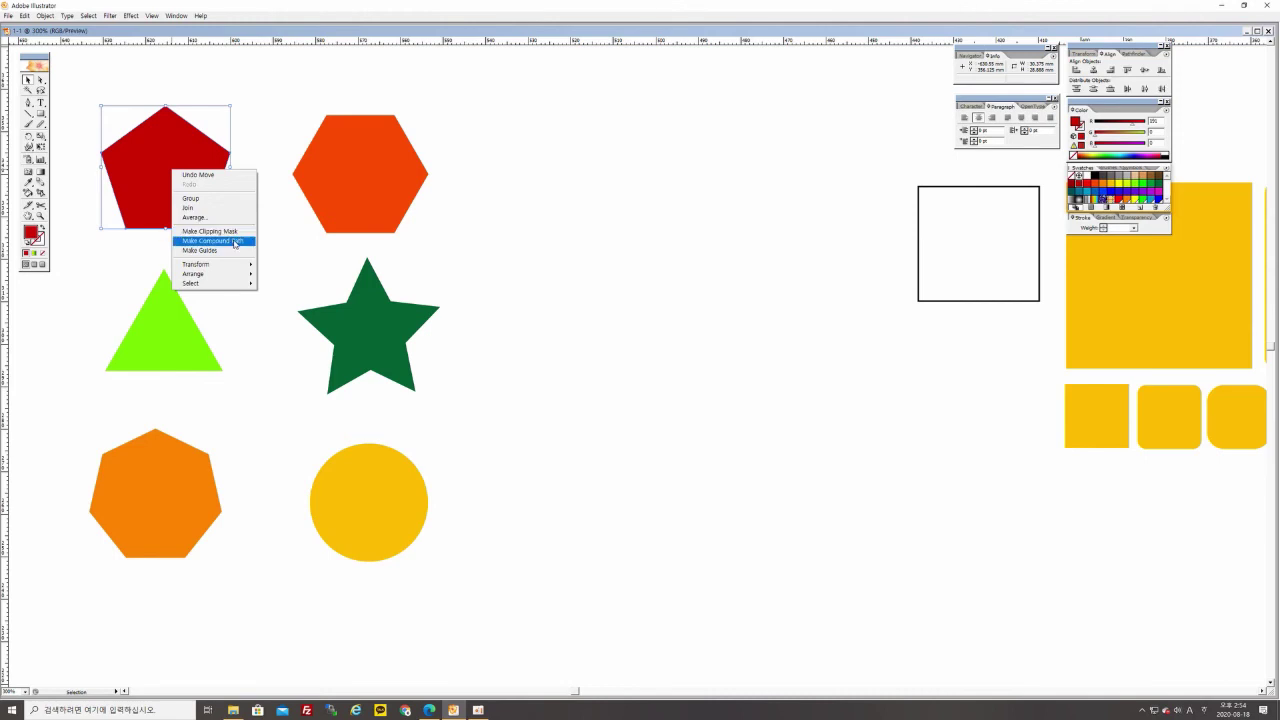
{"action": "mouse_move", "coordinate": [243, 266]}
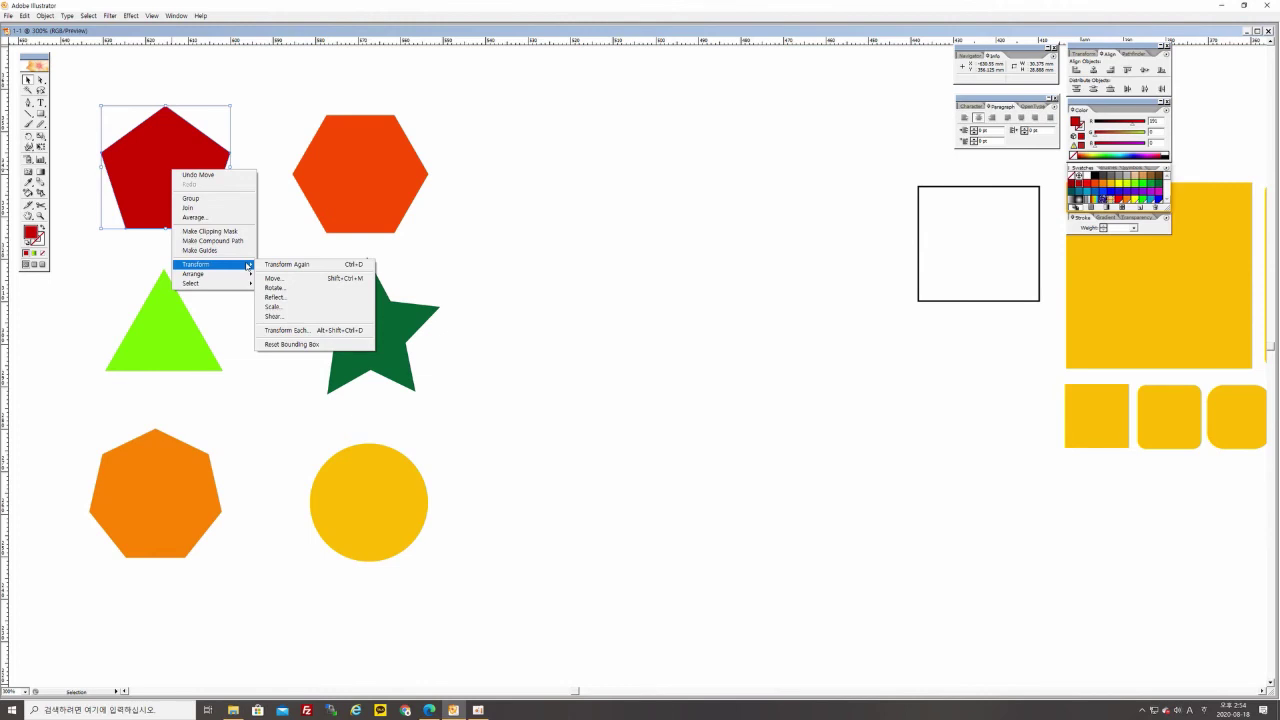
{"action": "left_click", "coordinate": [291, 300]}
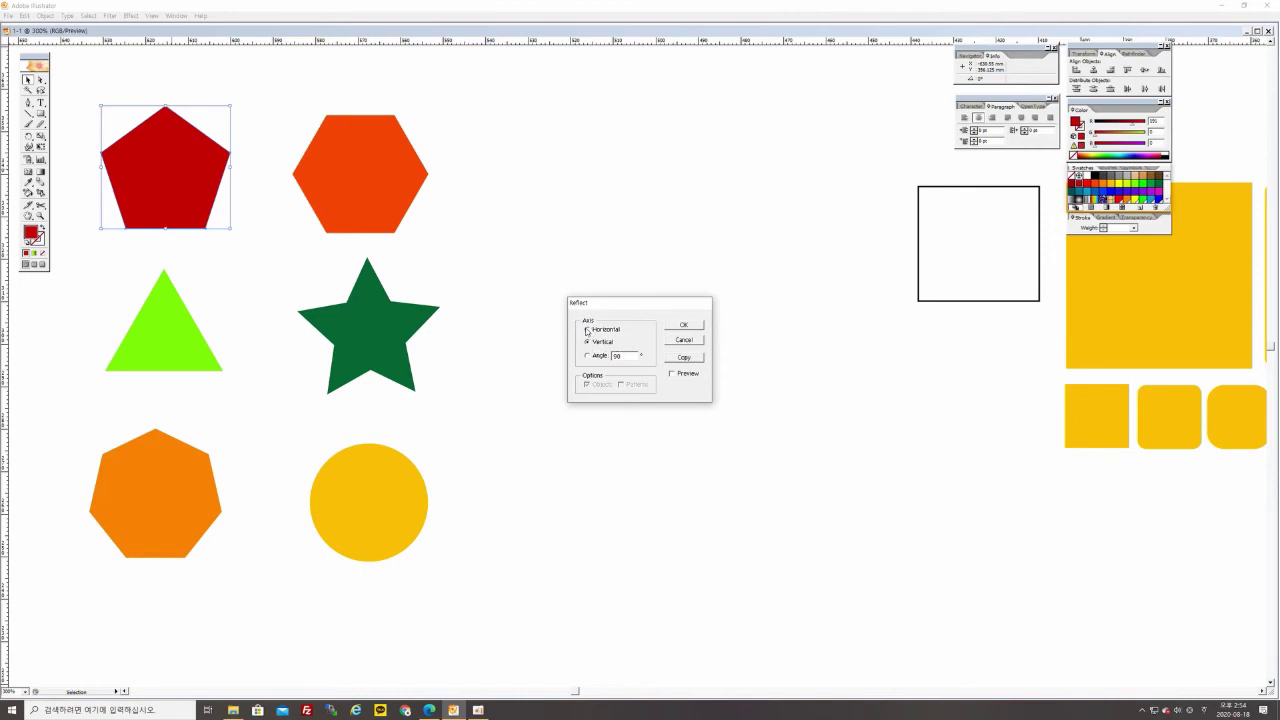
{"action": "left_click", "coordinate": [672, 374]}
Compare the pentagon's reflection across the horizontal axis, the vertical axis and a 45° axis in the preview.
{"action": "left_click", "coordinate": [587, 330]}
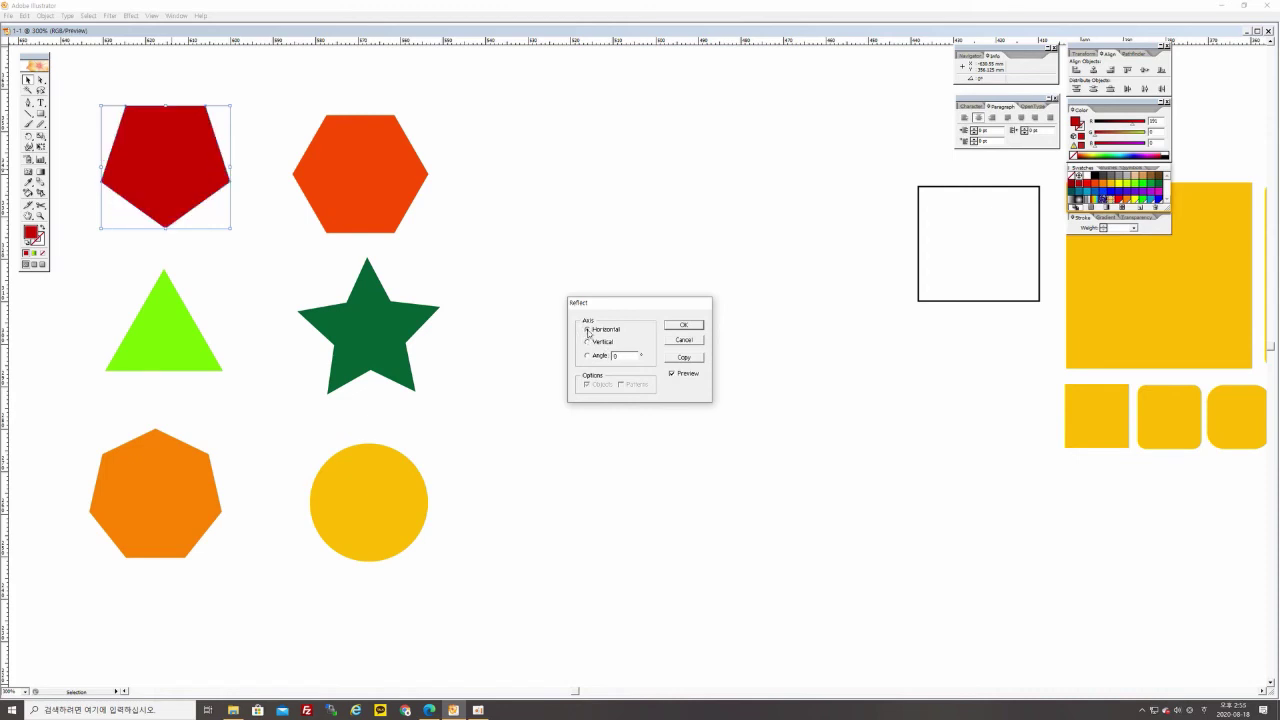
{"action": "left_click", "coordinate": [587, 342]}
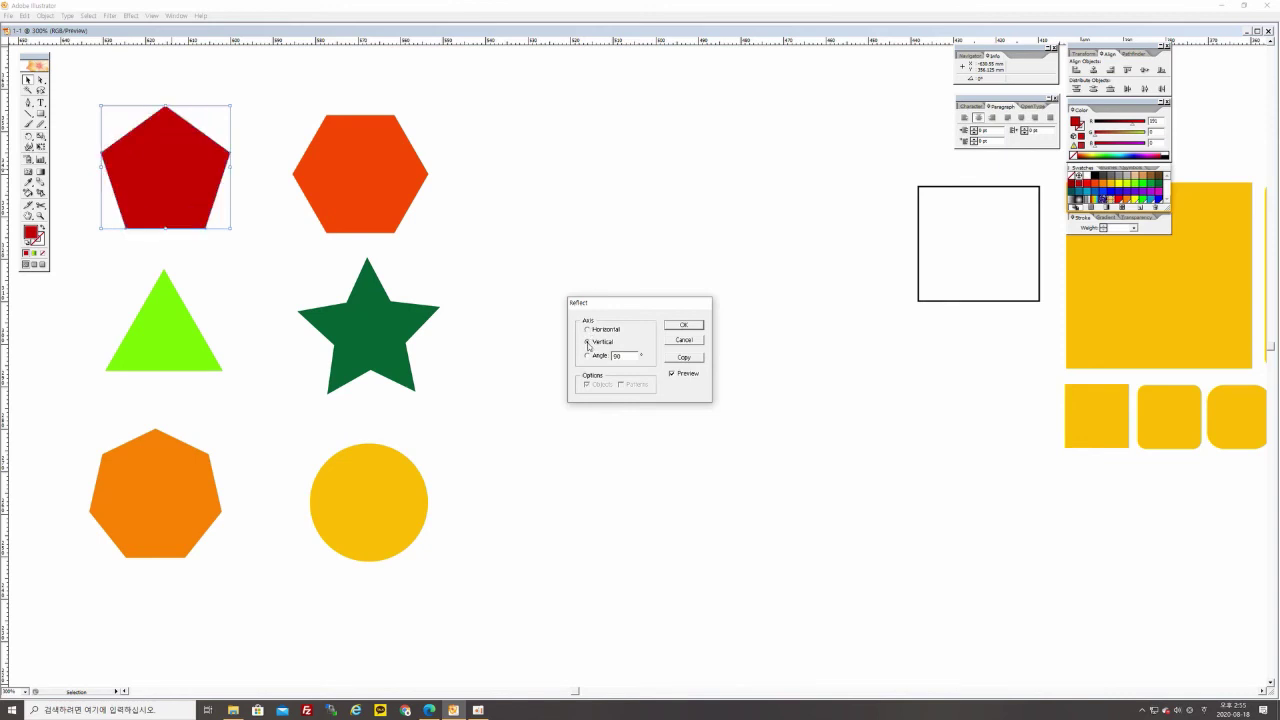
{"action": "left_click_drag", "start_coordinate": [624, 356], "coordinate": [601, 356]}
{"action": "type", "text": "45"}
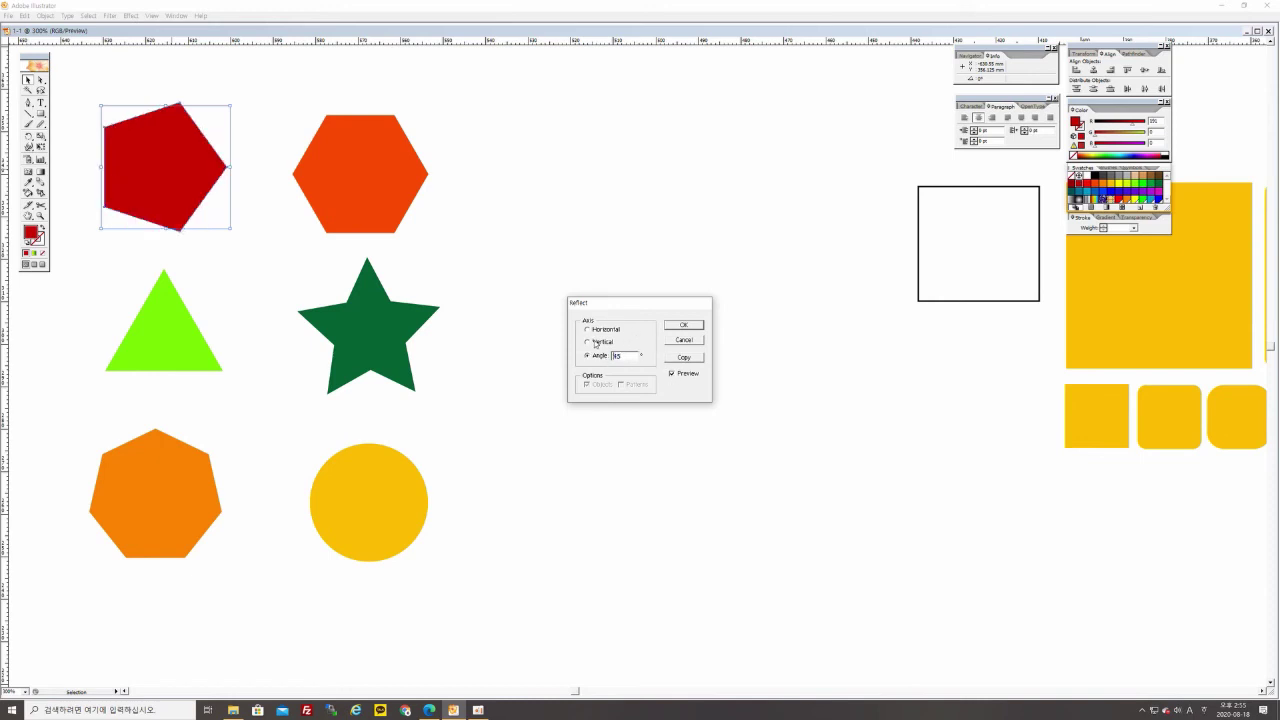
{"action": "left_click", "coordinate": [588, 331]}
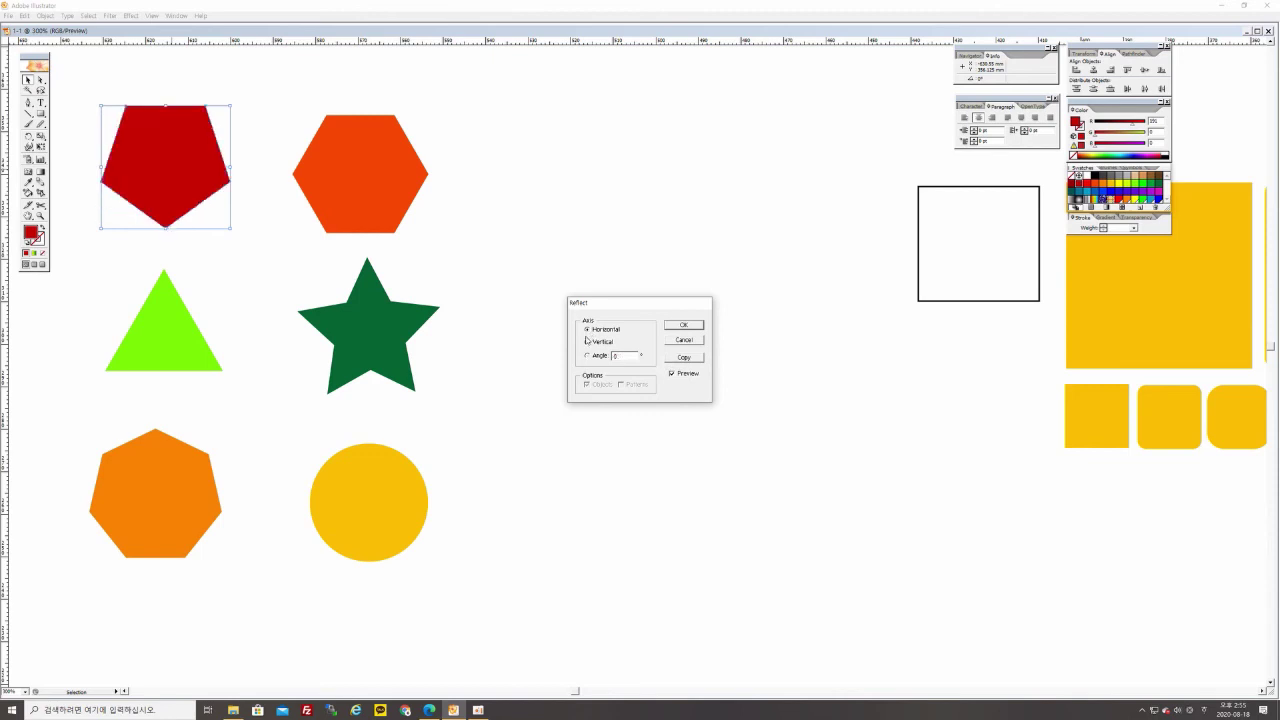
Choose the vertical axis and create a reflected copy of the pentagon.
{"action": "left_click", "coordinate": [587, 341]}
{"action": "left_click", "coordinate": [588, 355]}
{"action": "left_click", "coordinate": [588, 342]}
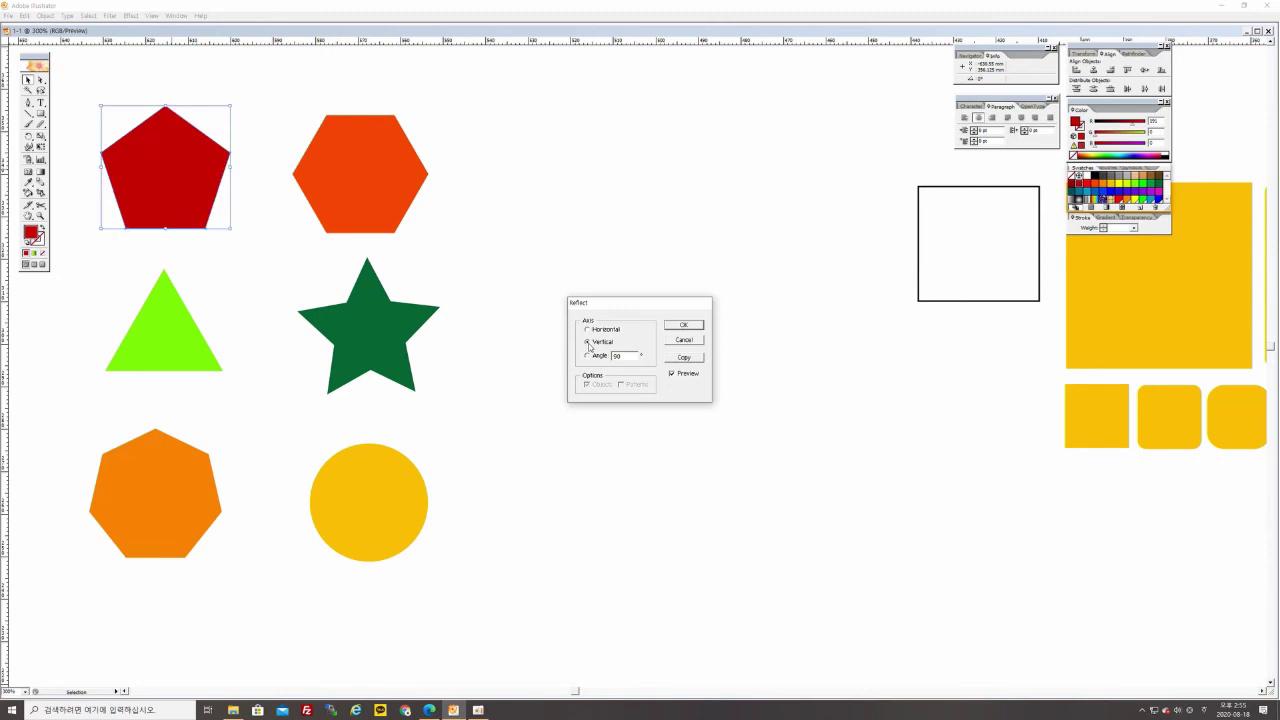
{"action": "left_click", "coordinate": [686, 358]}
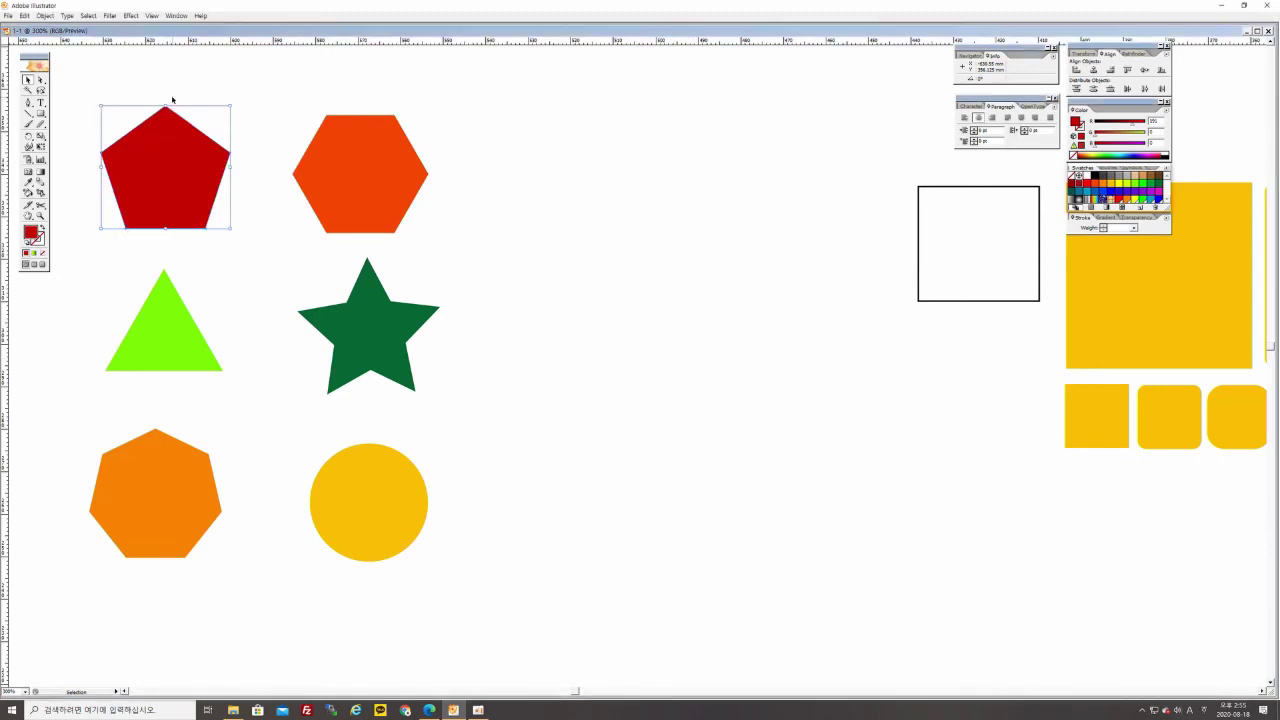
Move the reflected pentagon copy off the original, then undo the move and the reflected copy.
{"action": "left_click_drag", "start_coordinate": [192, 205], "coordinate": [246, 231]}
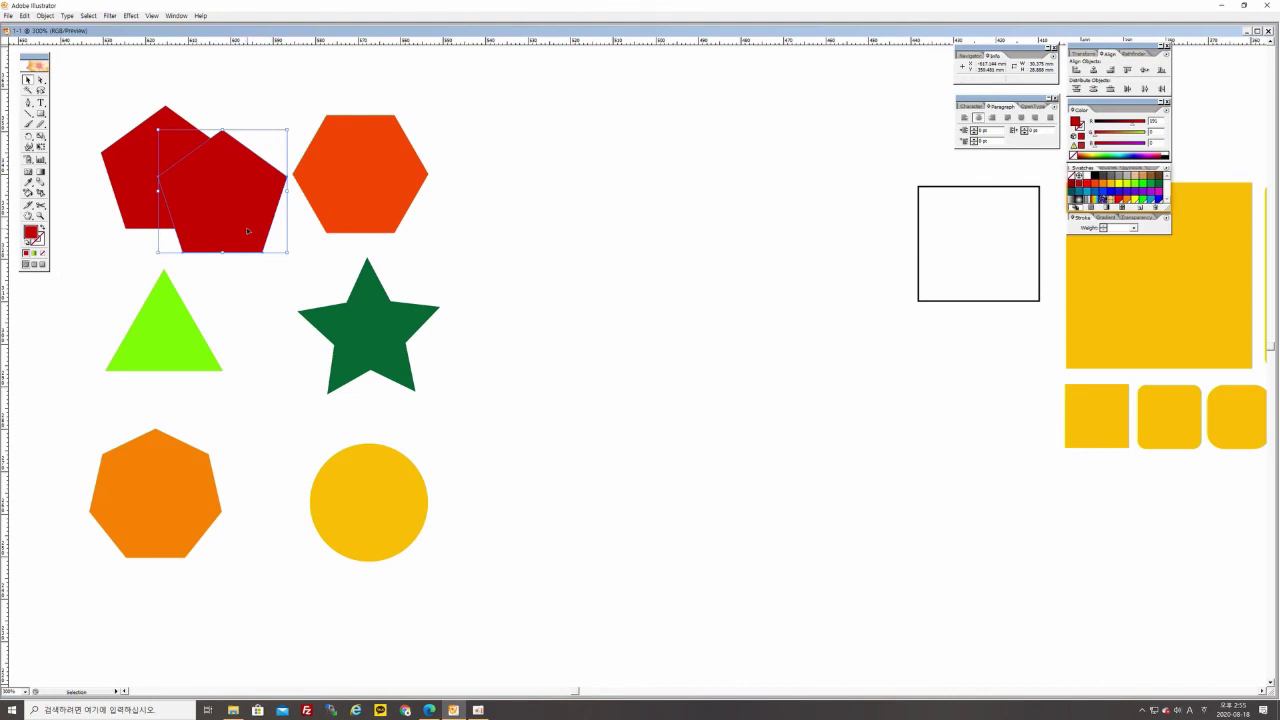
{"action": "key", "text": "ctrl+z"}
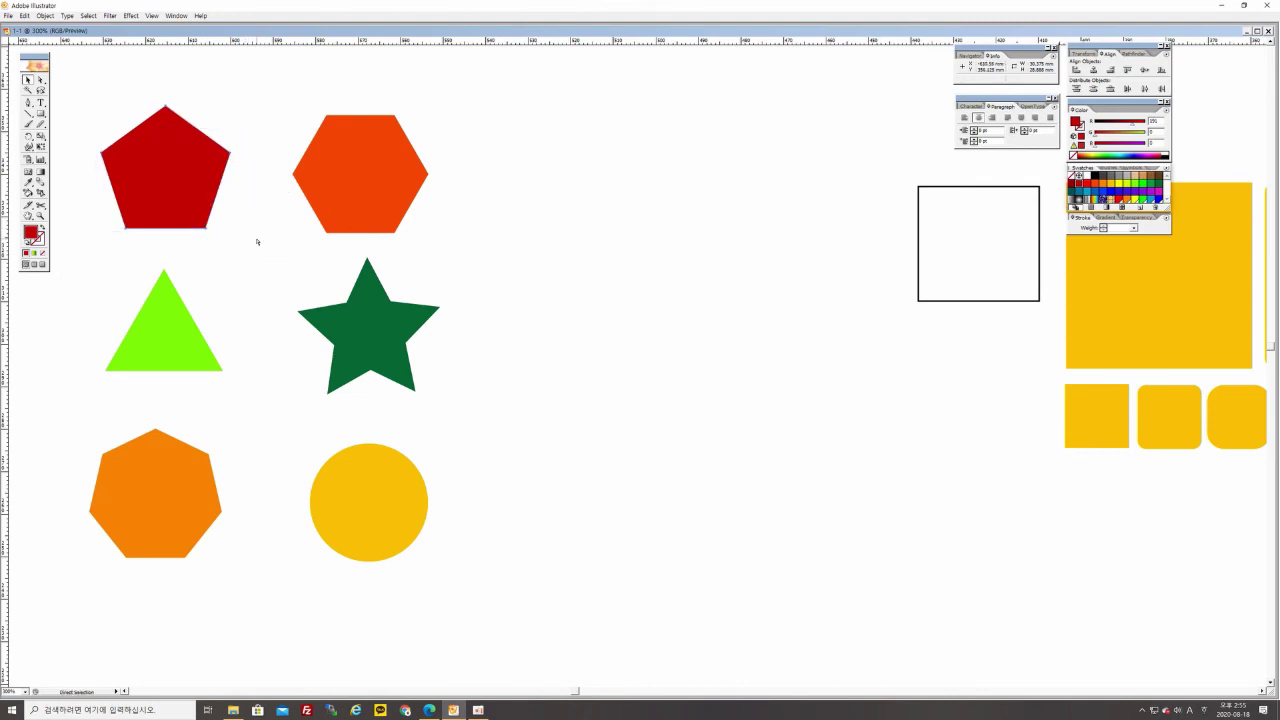
{"action": "left_click", "coordinate": [256, 241]}
{"action": "key", "text": "ctrl+z"}
Shift the yellow circle slightly left, then create a copy of the dark red pentagon reflected across the horizontal axis.
{"action": "left_click_drag", "start_coordinate": [400, 529], "coordinate": [345, 469]}
{"action": "left_click", "coordinate": [145, 172]}
{"action": "right_click", "coordinate": [145, 172]}
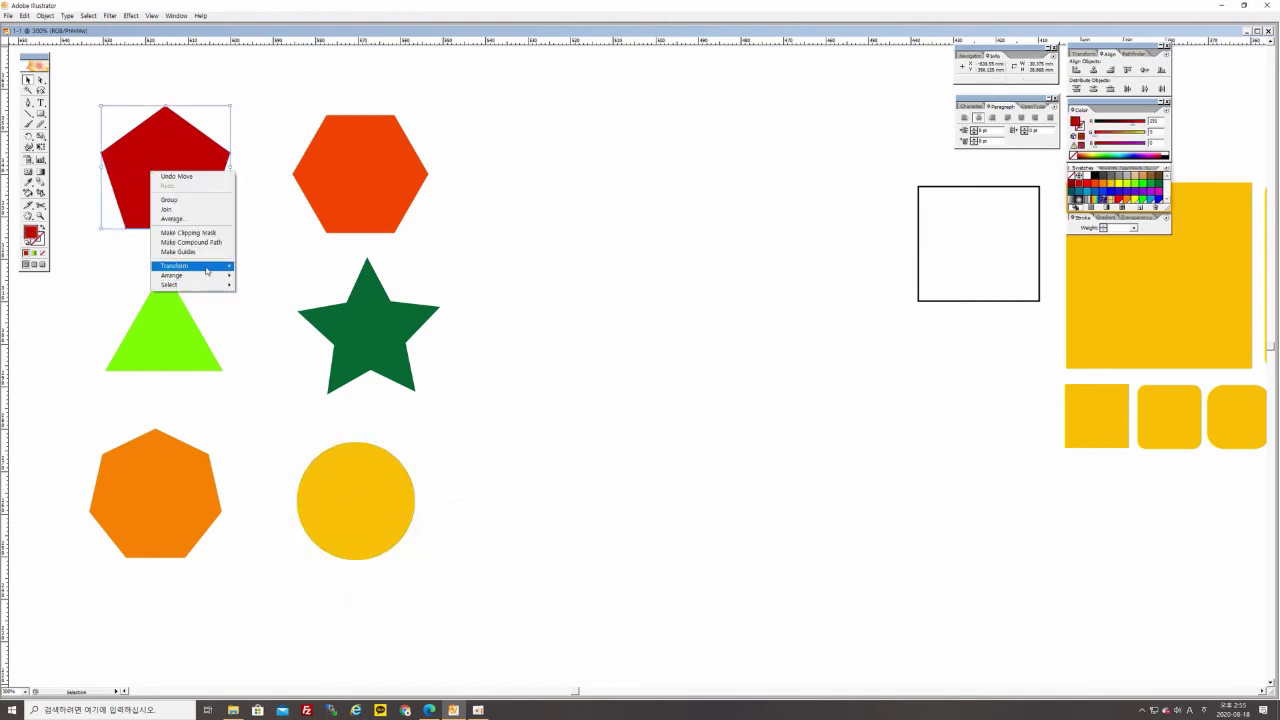
{"action": "mouse_move", "coordinate": [213, 268]}
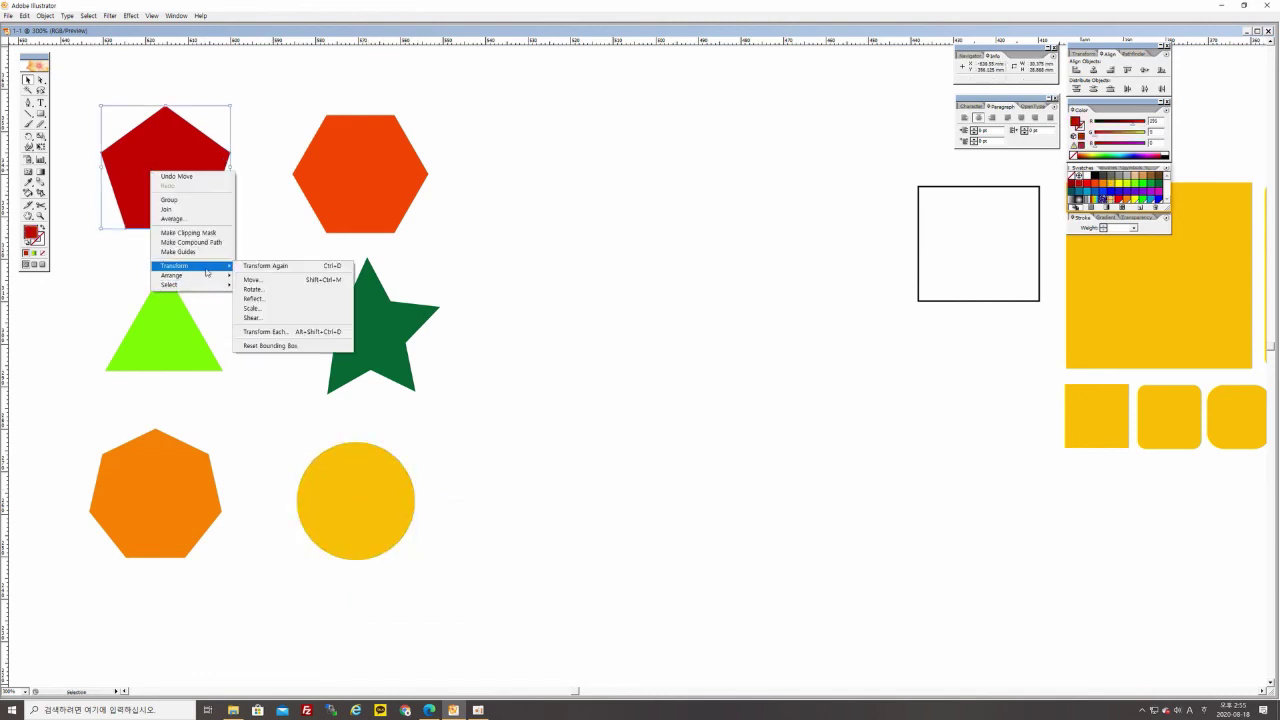
{"action": "left_click", "coordinate": [257, 300]}
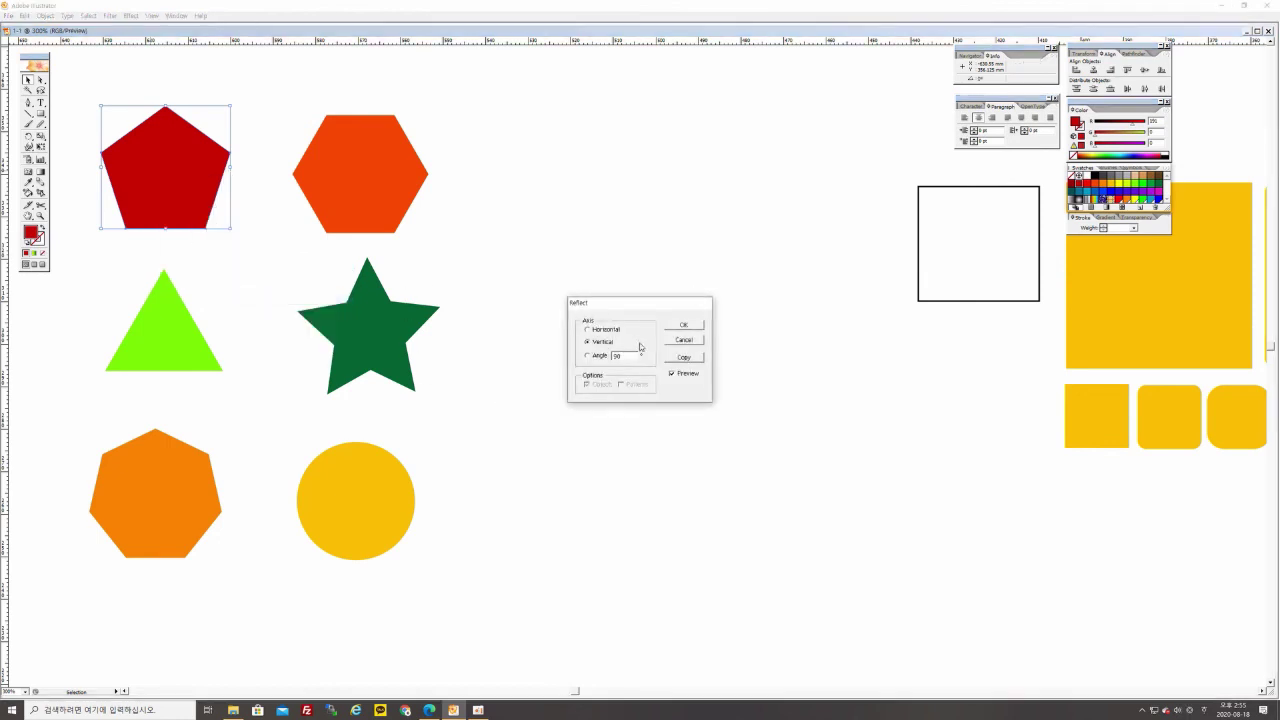
{"action": "left_click", "coordinate": [587, 329]}
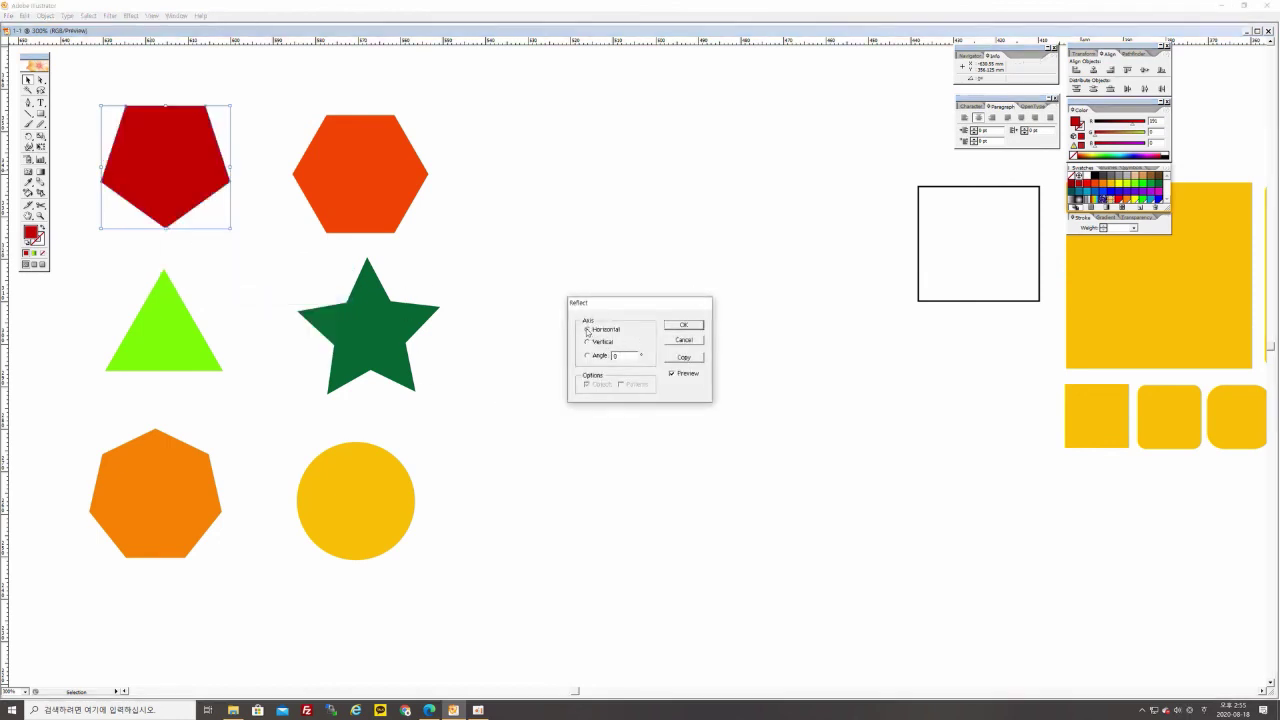
{"action": "left_click", "coordinate": [686, 357]}
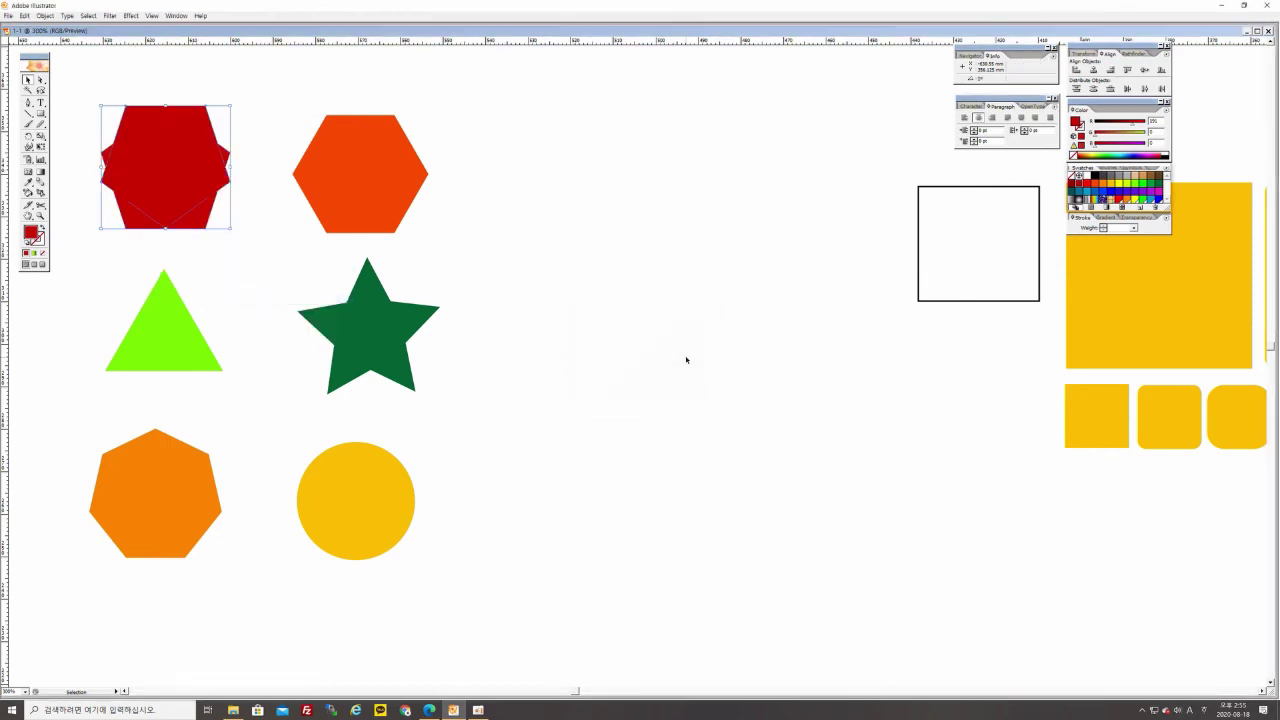
Place the flipped pentagon directly below the original with their flat edges meeting, and move the pair to the right of the hexagon.
{"action": "left_click", "coordinate": [226, 126]}
{"action": "left_click", "coordinate": [174, 134]}
{"action": "left_click_drag", "start_coordinate": [175, 135], "coordinate": [197, 266]}
{"action": "left_click", "coordinate": [240, 209]}
{"action": "left_click_drag", "start_coordinate": [94, 104], "coordinate": [579, 226]}
{"action": "left_click", "coordinate": [659, 266]}
Nudge the lower pentagon up in two small increments to close the seam, and check both pentagons by selecting them.
{"action": "left_click", "coordinate": [594, 277]}
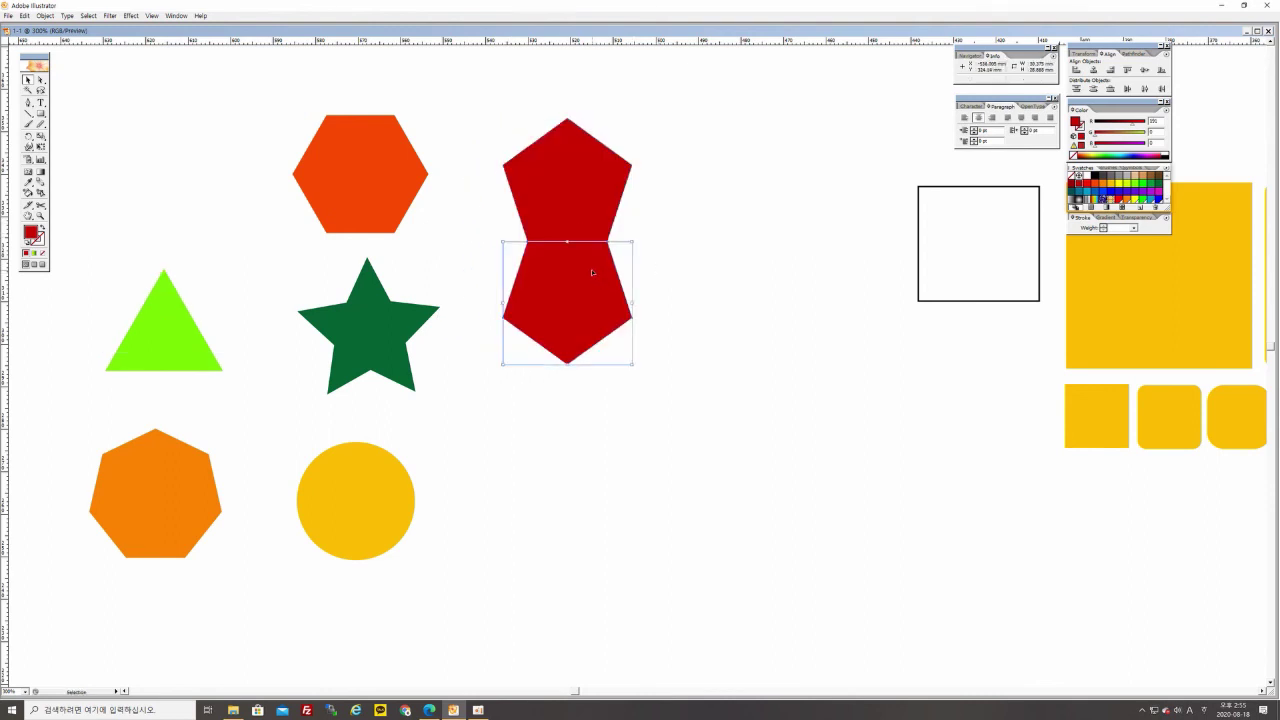
{"action": "key", "text": "Up"}
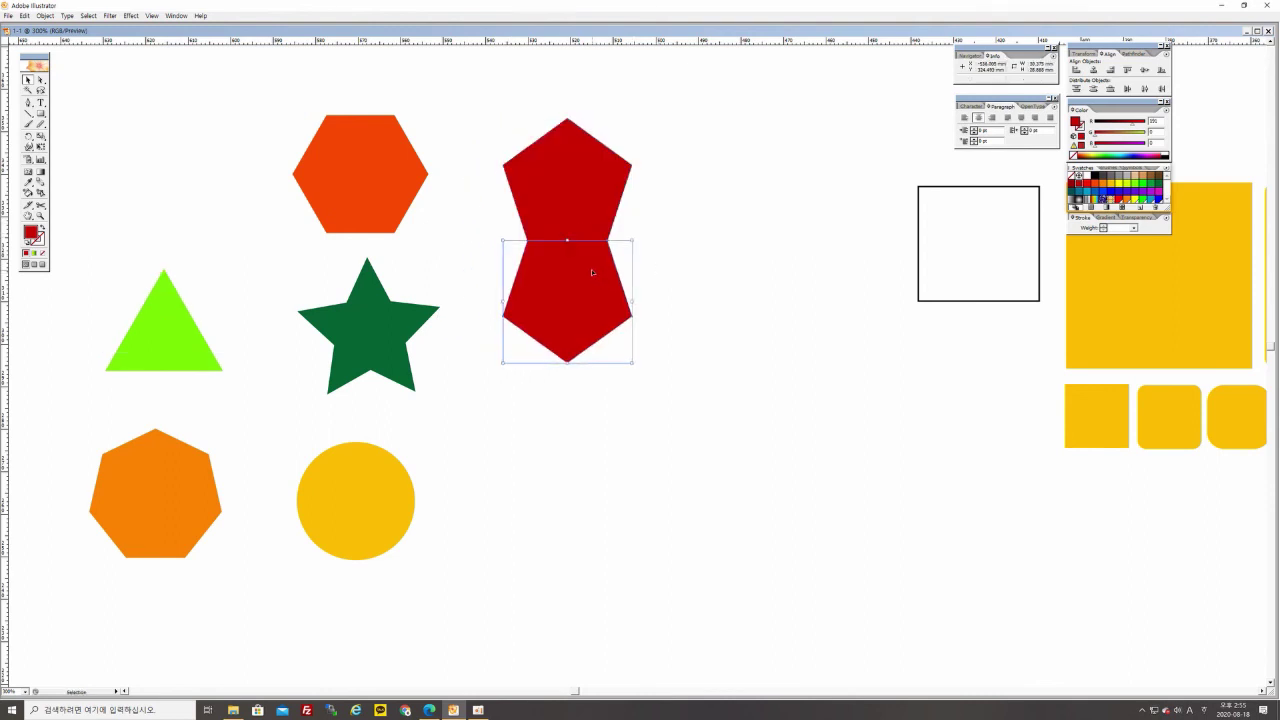
{"action": "key", "text": "Up"}
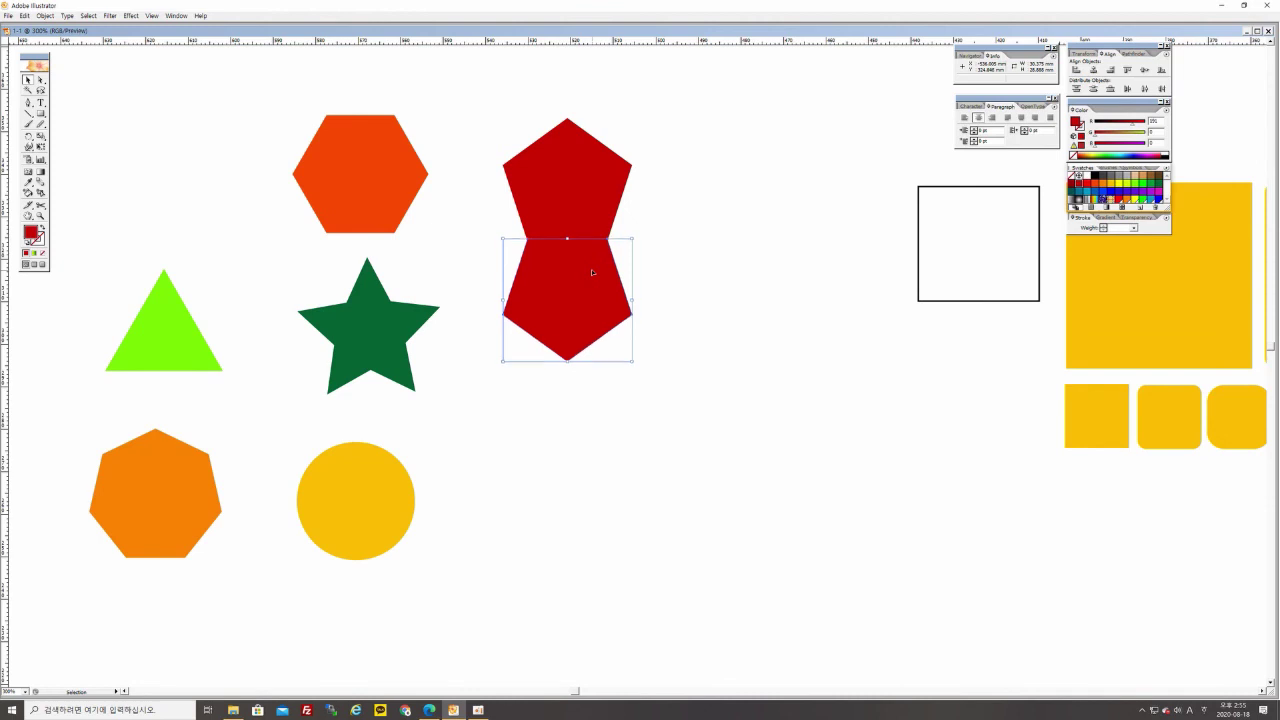
{"action": "left_click", "coordinate": [674, 274]}
{"action": "left_click", "coordinate": [552, 217]}
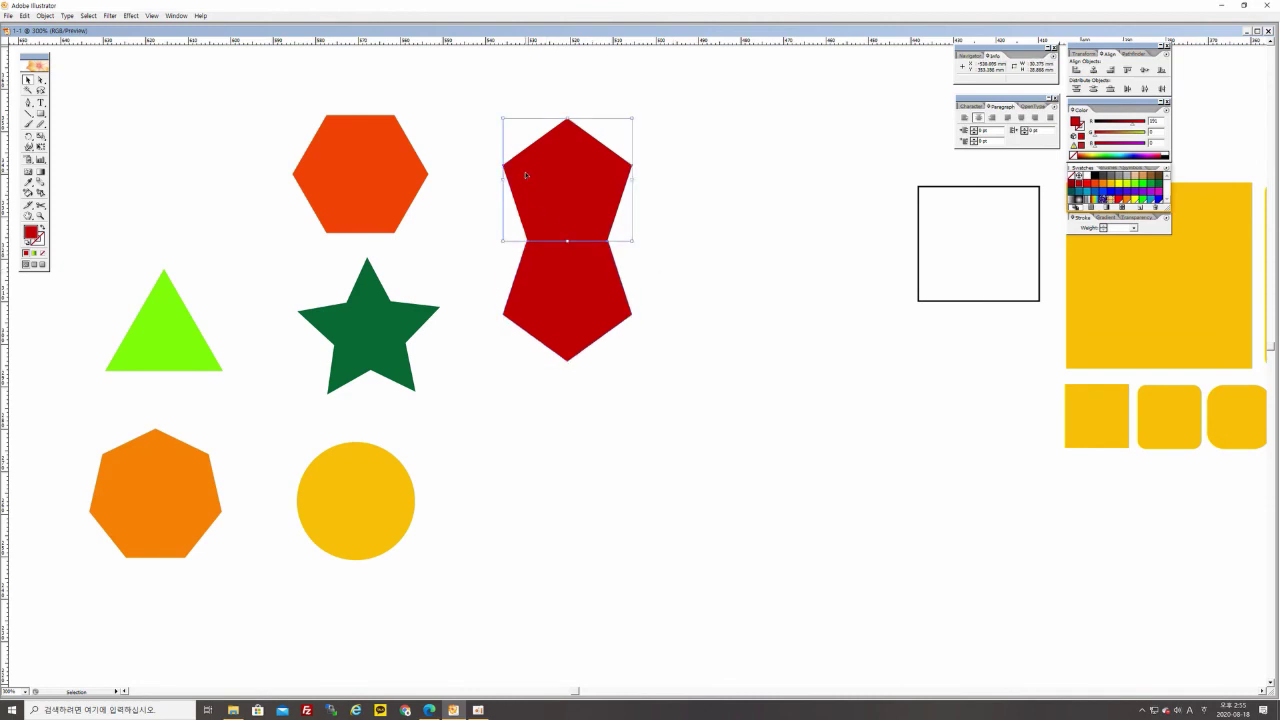
{"action": "left_click", "coordinate": [583, 300], "text": "shift"}
{"action": "left_click", "coordinate": [691, 286]}
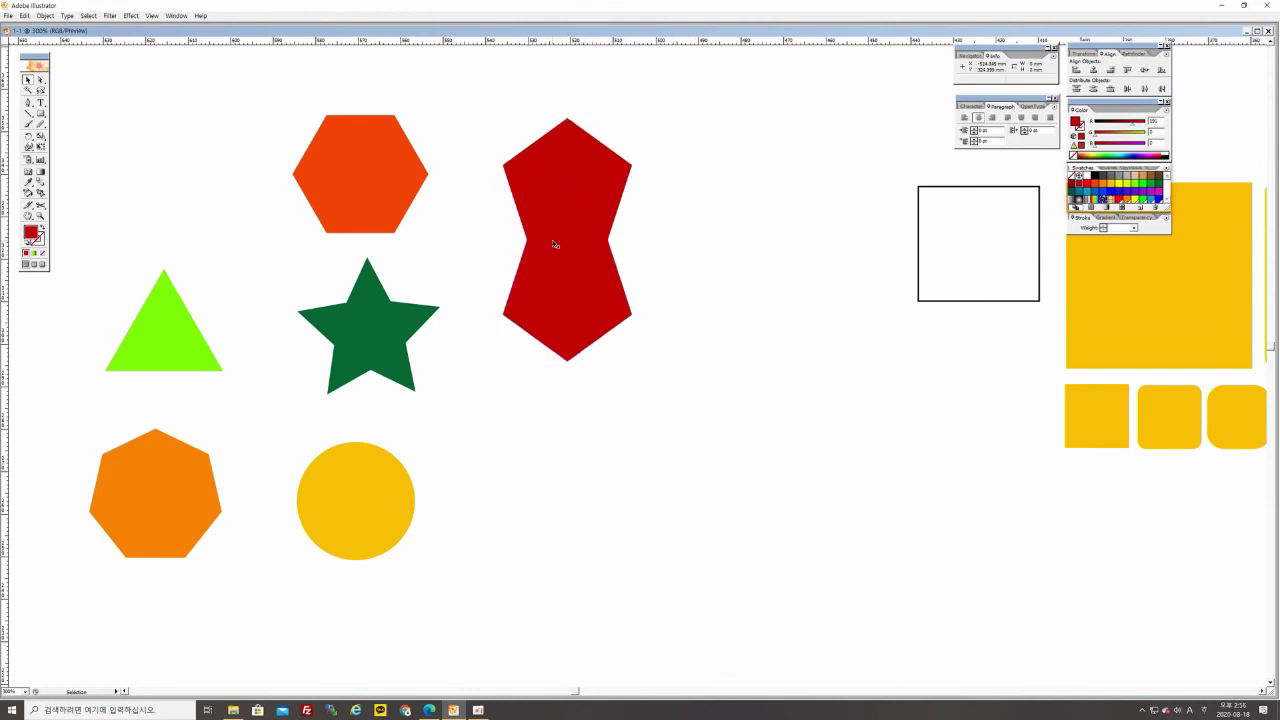
{"action": "right_click", "coordinate": [576, 205]}
{"action": "left_click", "coordinate": [672, 168]}
{"action": "left_click", "coordinate": [571, 171]}
{"action": "right_click", "coordinate": [574, 175]}
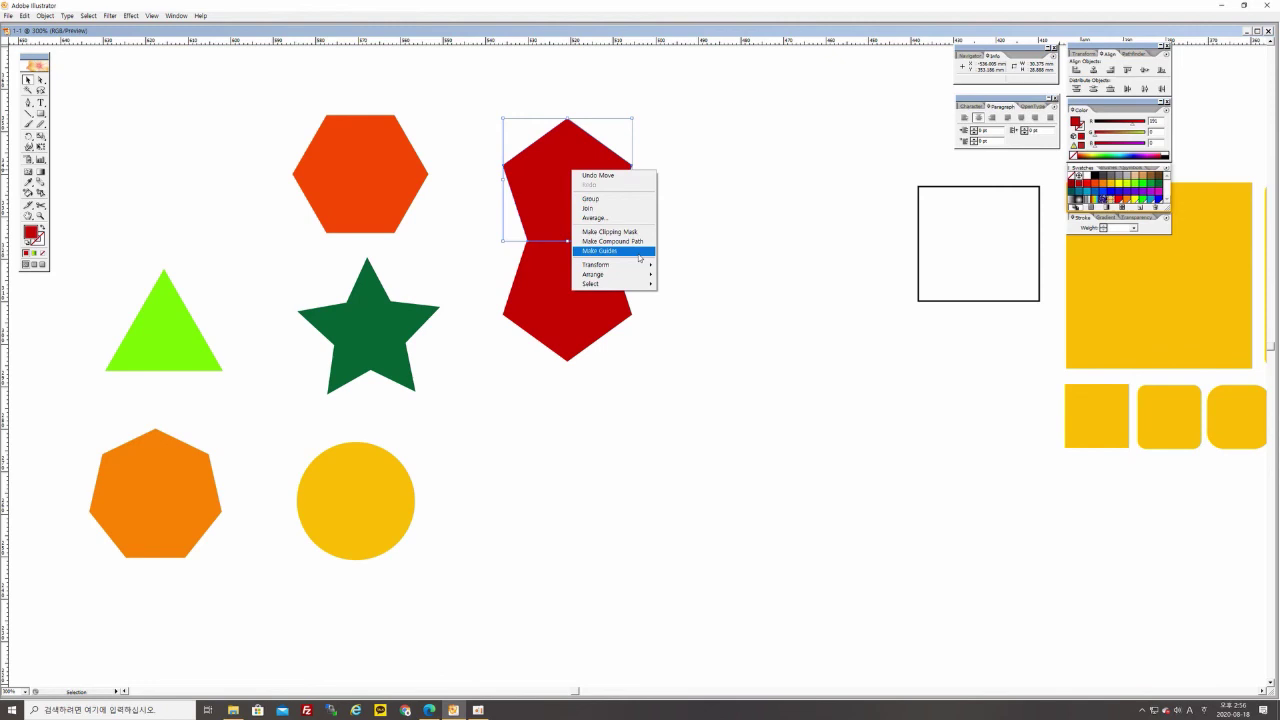
{"action": "mouse_move", "coordinate": [645, 266]}
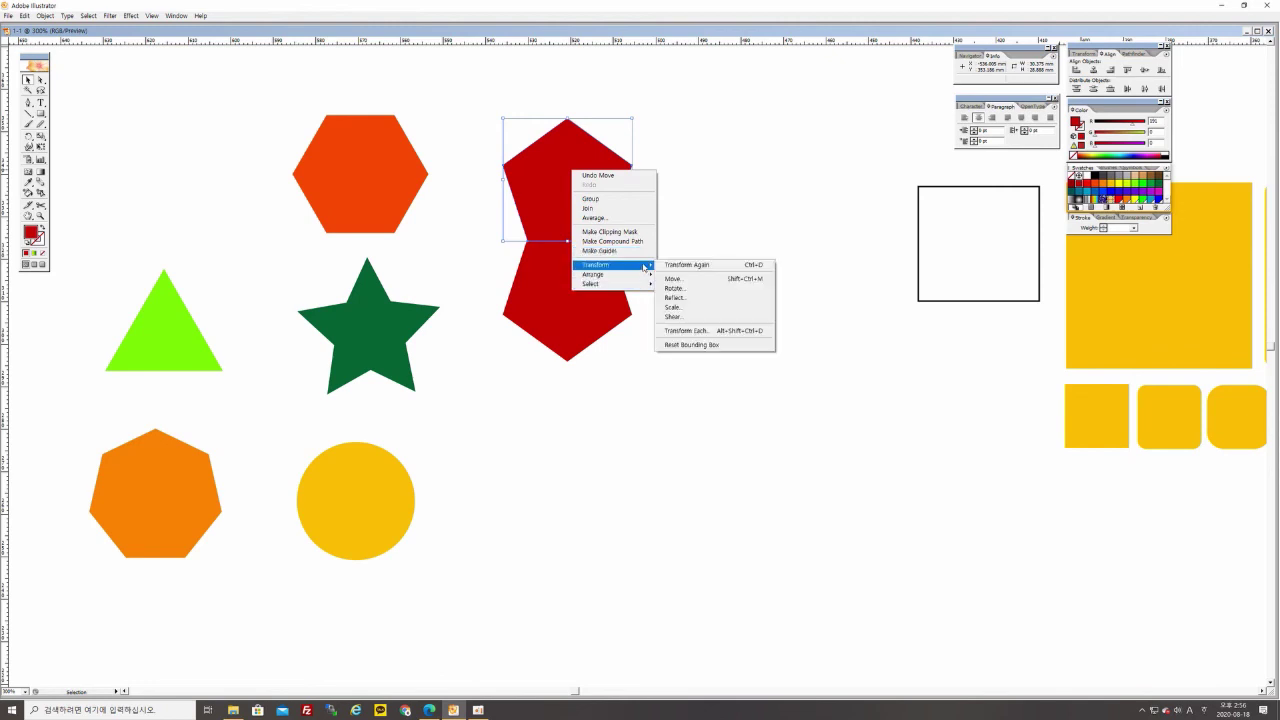
{"action": "left_click", "coordinate": [158, 123]}
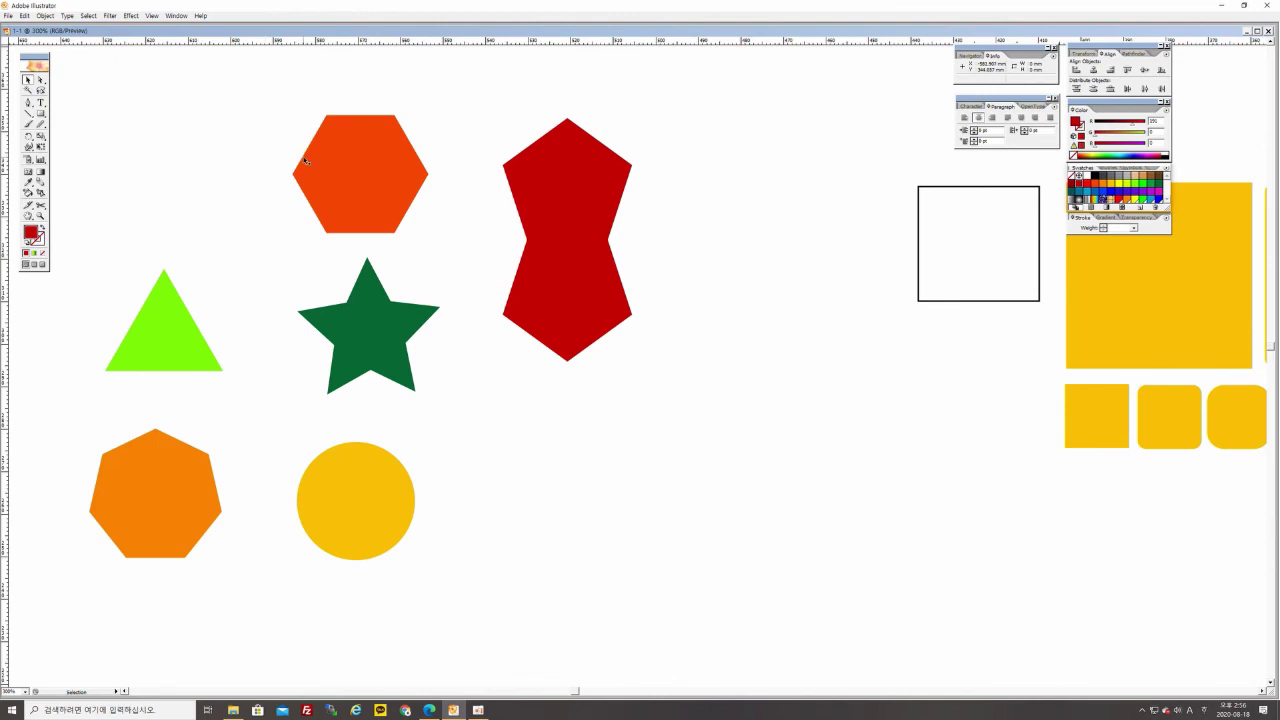
{"action": "left_click", "coordinate": [349, 181]}
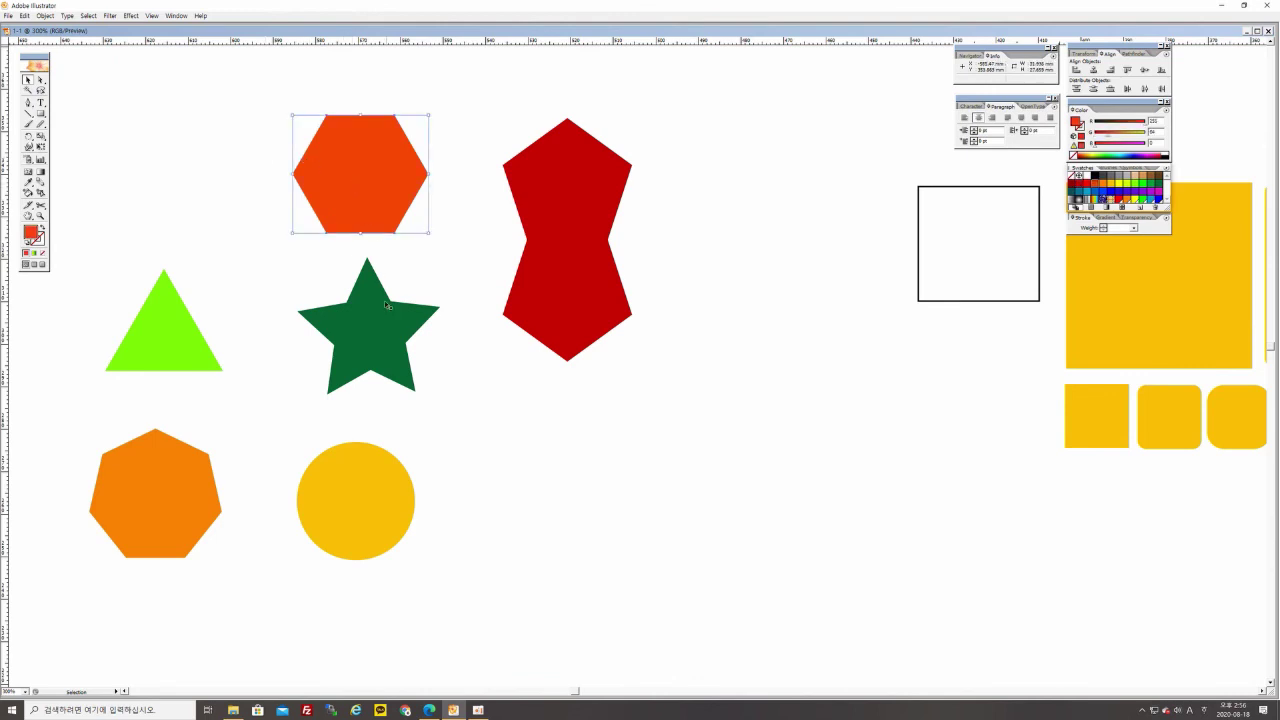
{"action": "left_click", "coordinate": [474, 240]}
{"action": "right_click", "coordinate": [331, 181]}
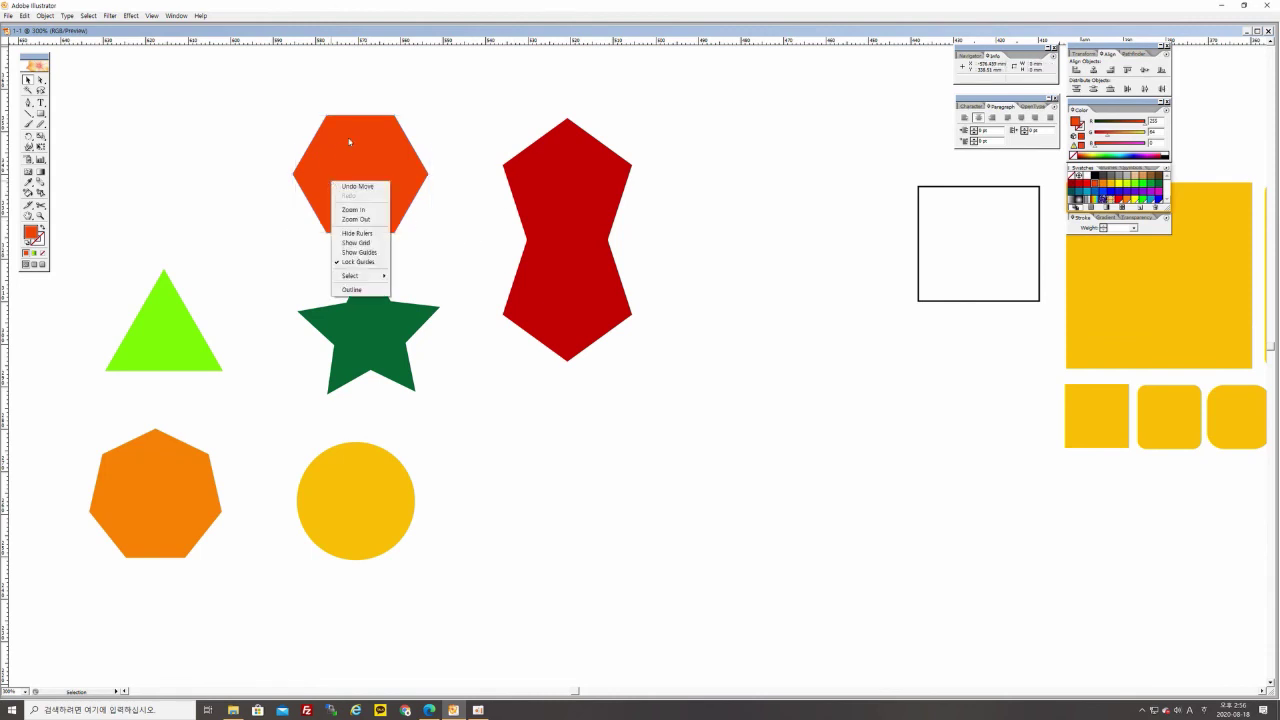
Open the Rotate transformation for the orange-red hexagon and set the angle to 45°.
{"action": "left_click", "coordinate": [351, 139]}
{"action": "right_click", "coordinate": [378, 217]}
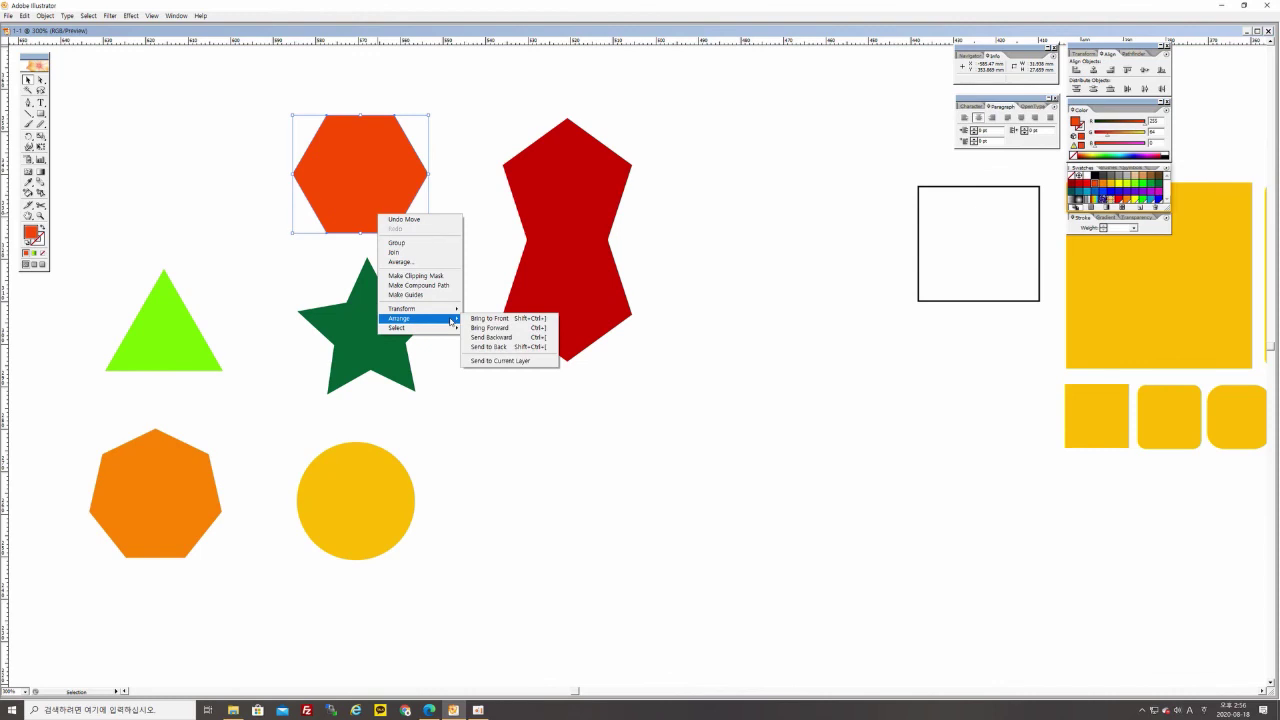
{"action": "mouse_move", "coordinate": [453, 312]}
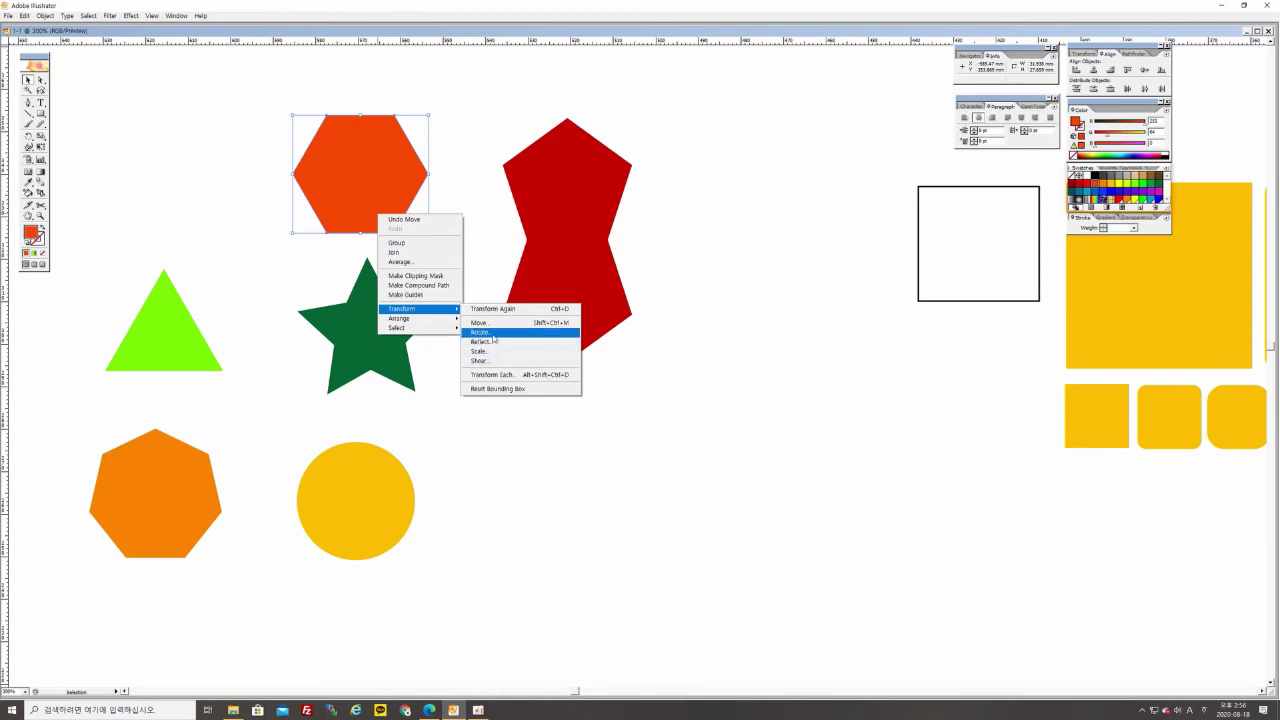
{"action": "left_click", "coordinate": [493, 337]}
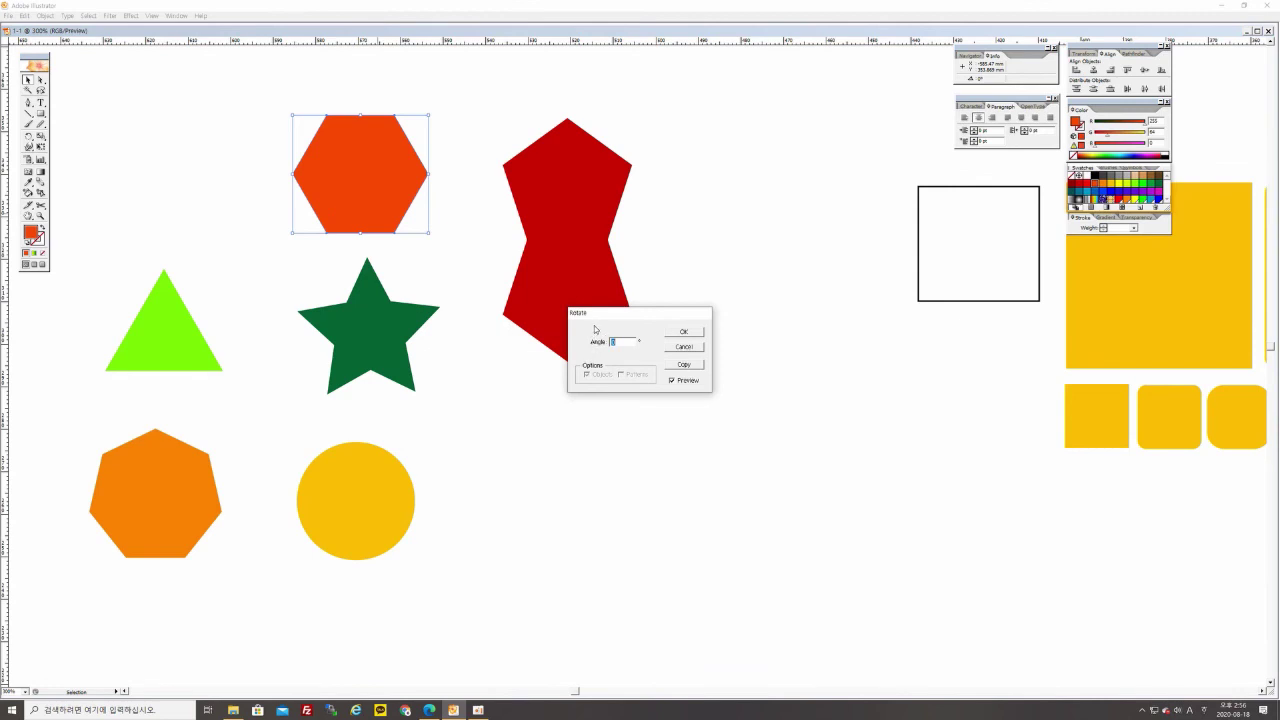
{"action": "left_click_drag", "start_coordinate": [605, 316], "coordinate": [454, 288]}
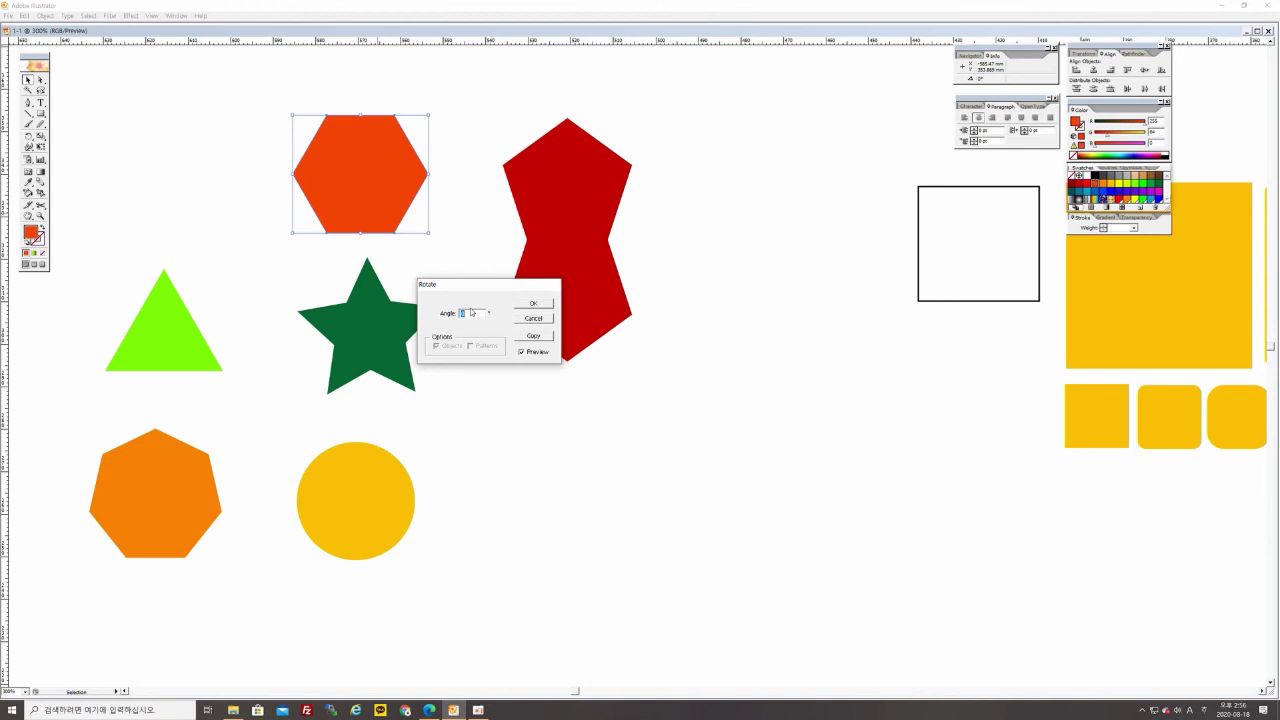
{"action": "type", "text": "45"}
Compare the hexagon with the rotation preview on and off, and create the rotated version as a copy.
{"action": "left_click", "coordinate": [521, 352]}
{"action": "left_click", "coordinate": [521, 352]}
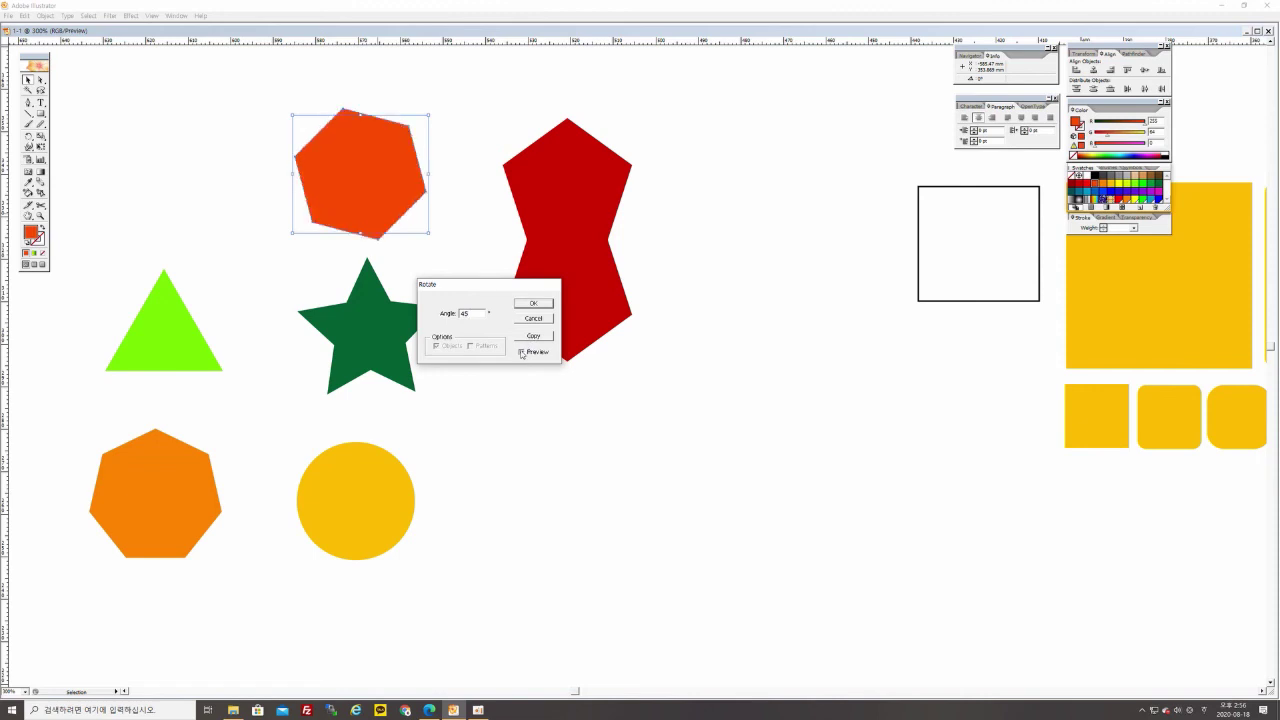
{"action": "left_click", "coordinate": [521, 352]}
{"action": "left_click", "coordinate": [521, 352]}
{"action": "left_click", "coordinate": [521, 352]}
{"action": "left_click", "coordinate": [521, 352]}
{"action": "left_click", "coordinate": [534, 337]}
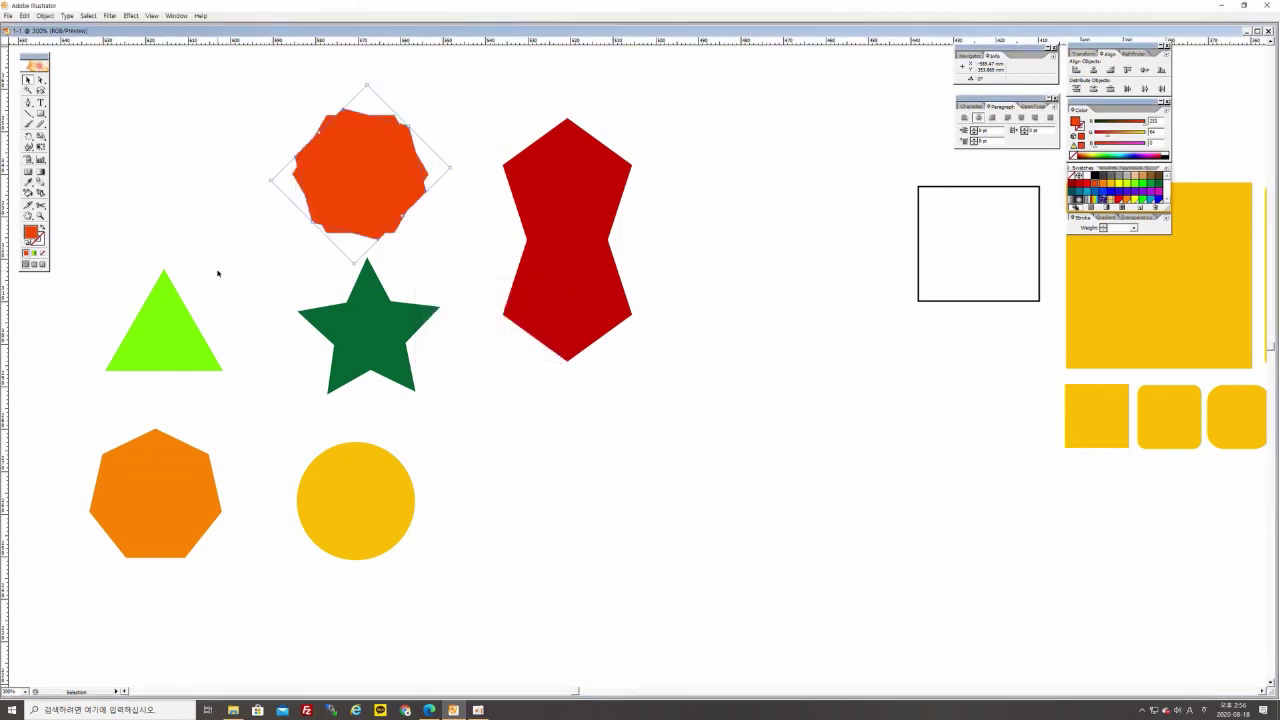
Move the rotated hexagon copy to the left of the original and shift the original slightly right to separate them.
{"action": "left_click_drag", "start_coordinate": [366, 157], "coordinate": [228, 157]}
{"action": "left_click", "coordinate": [289, 246]}
{"action": "left_click", "coordinate": [239, 187]}
{"action": "left_click", "coordinate": [293, 124]}
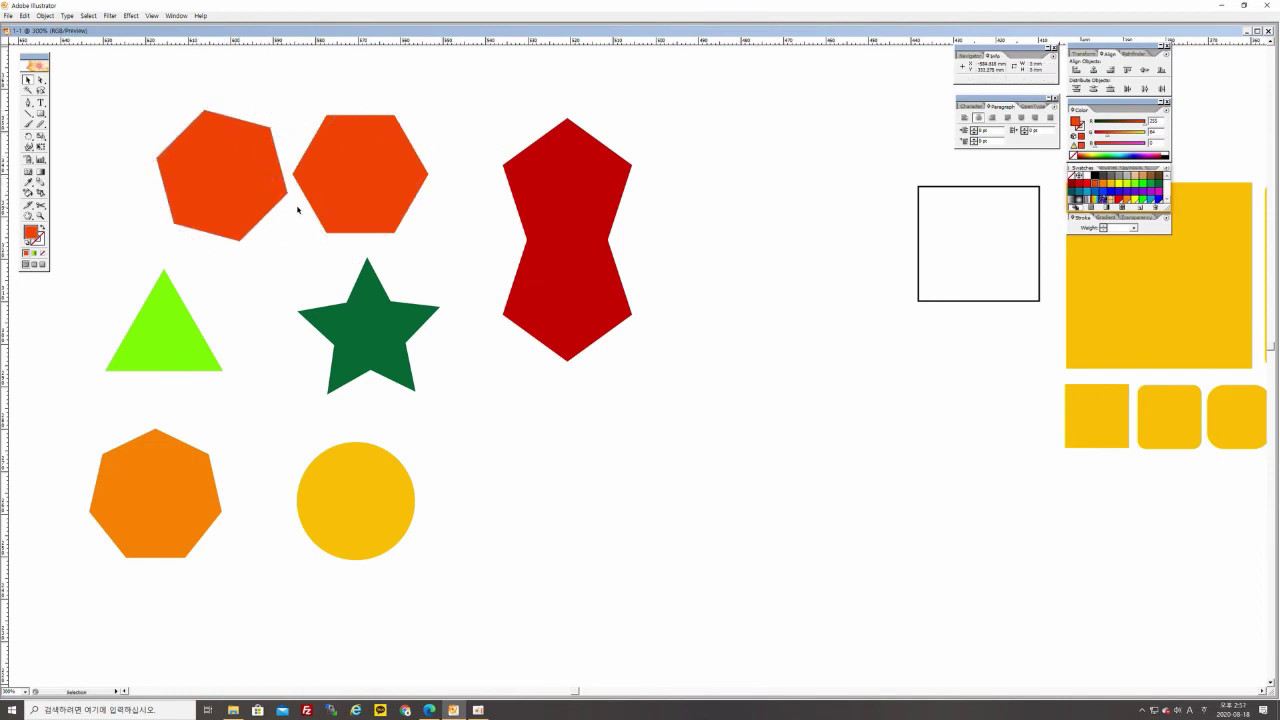
{"action": "left_click_drag", "start_coordinate": [353, 163], "coordinate": [367, 163]}
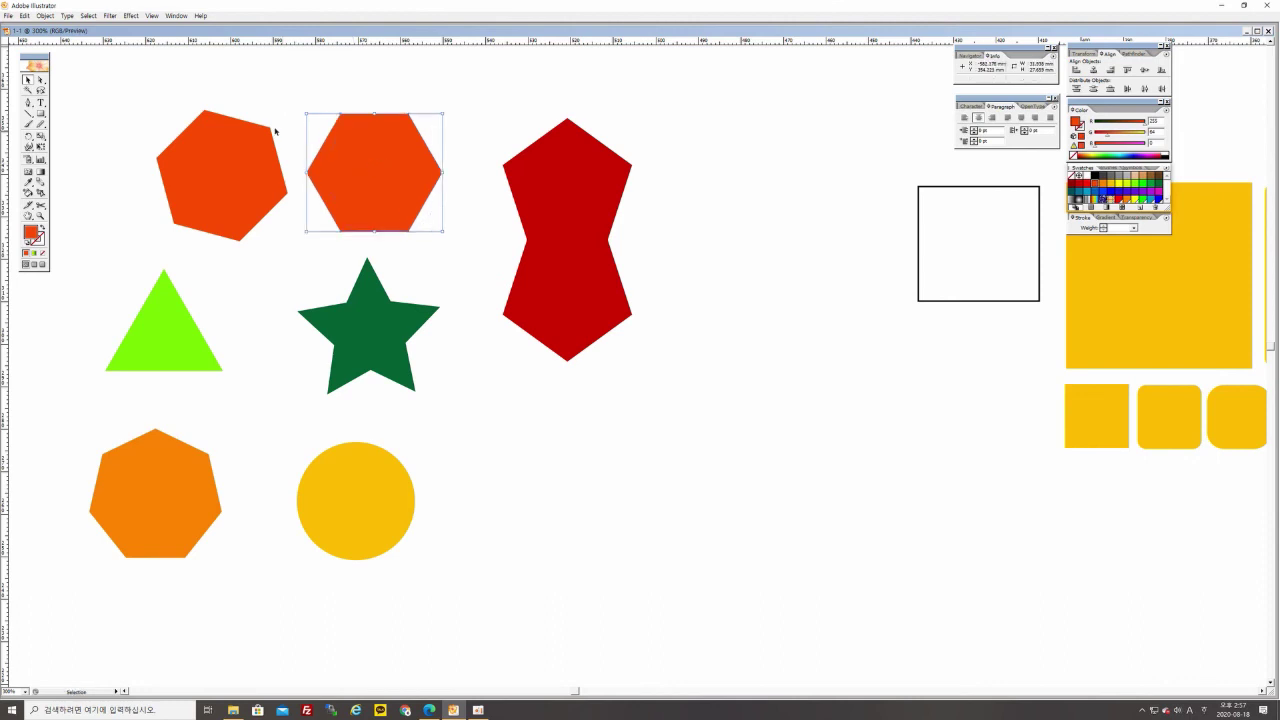
Rotate the original hexagon freehand clockwise by its bounding box and deselect it.
{"action": "left_click", "coordinate": [40, 80]}
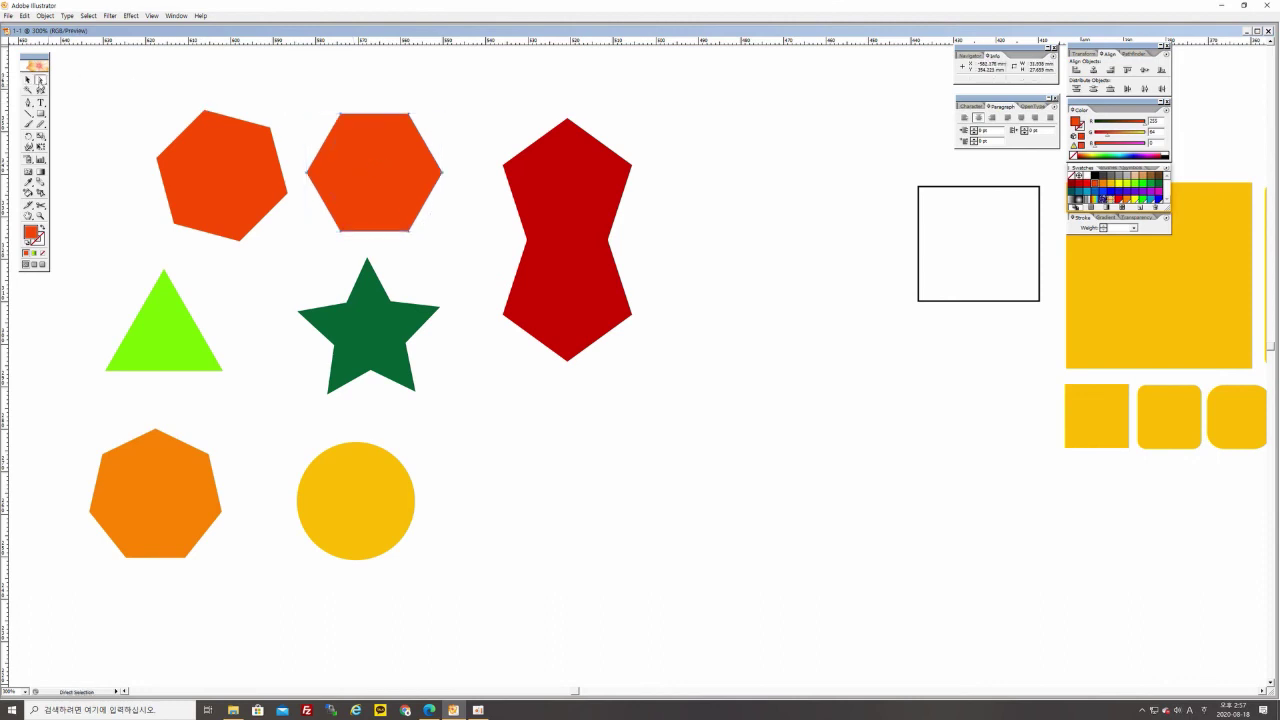
{"action": "left_click", "coordinate": [29, 82]}
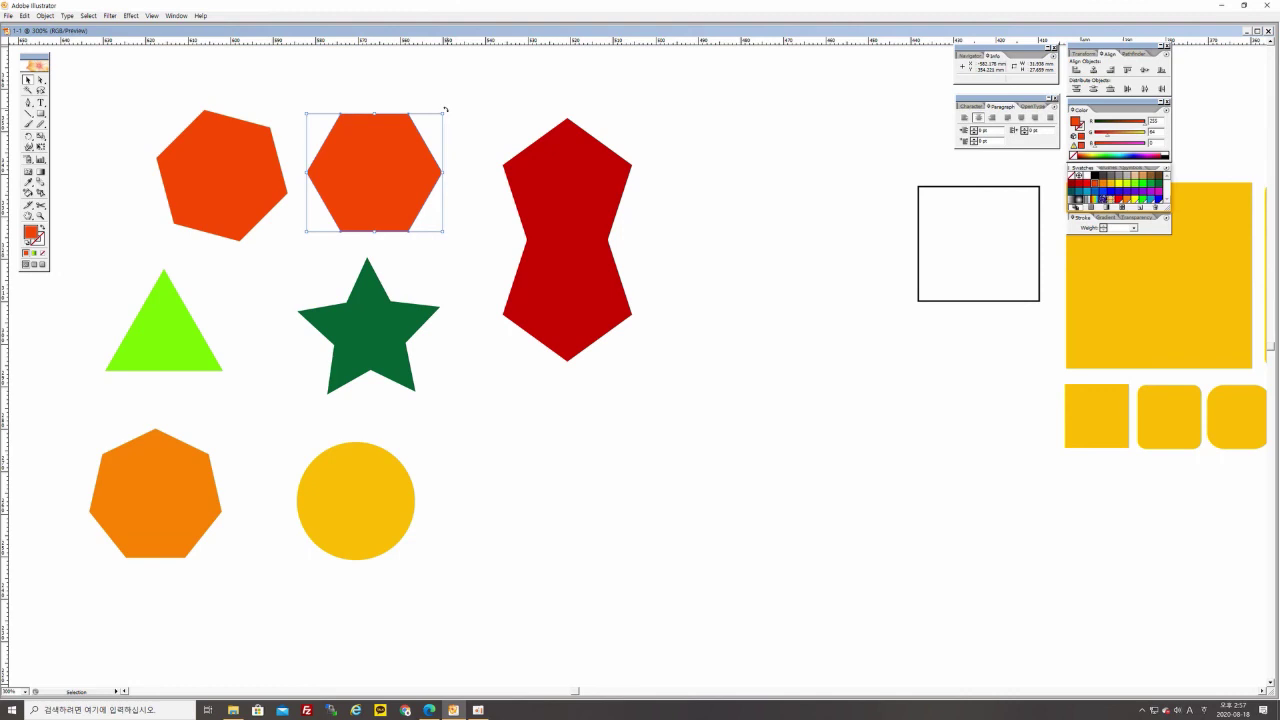
{"action": "left_click_drag", "start_coordinate": [445, 110], "coordinate": [484, 163]}
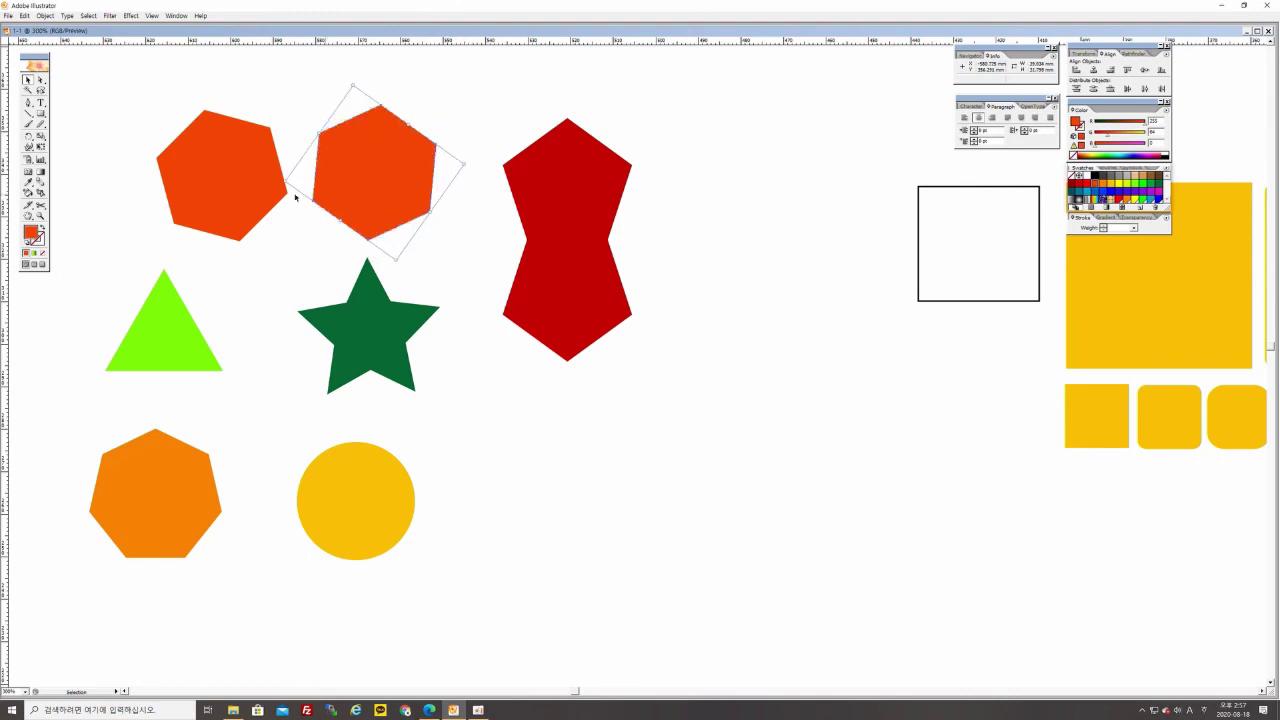
{"action": "left_click", "coordinate": [175, 100]}
{"action": "right_click", "coordinate": [228, 181]}
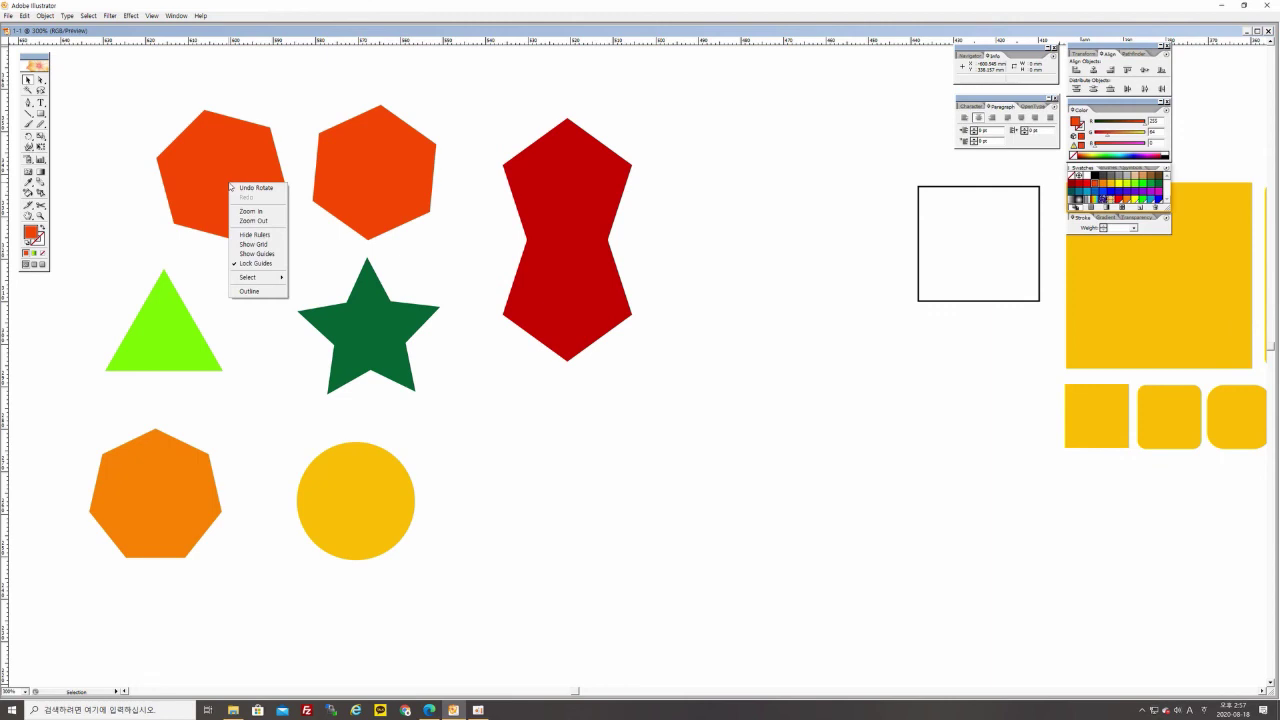
{"action": "left_click", "coordinate": [187, 173]}
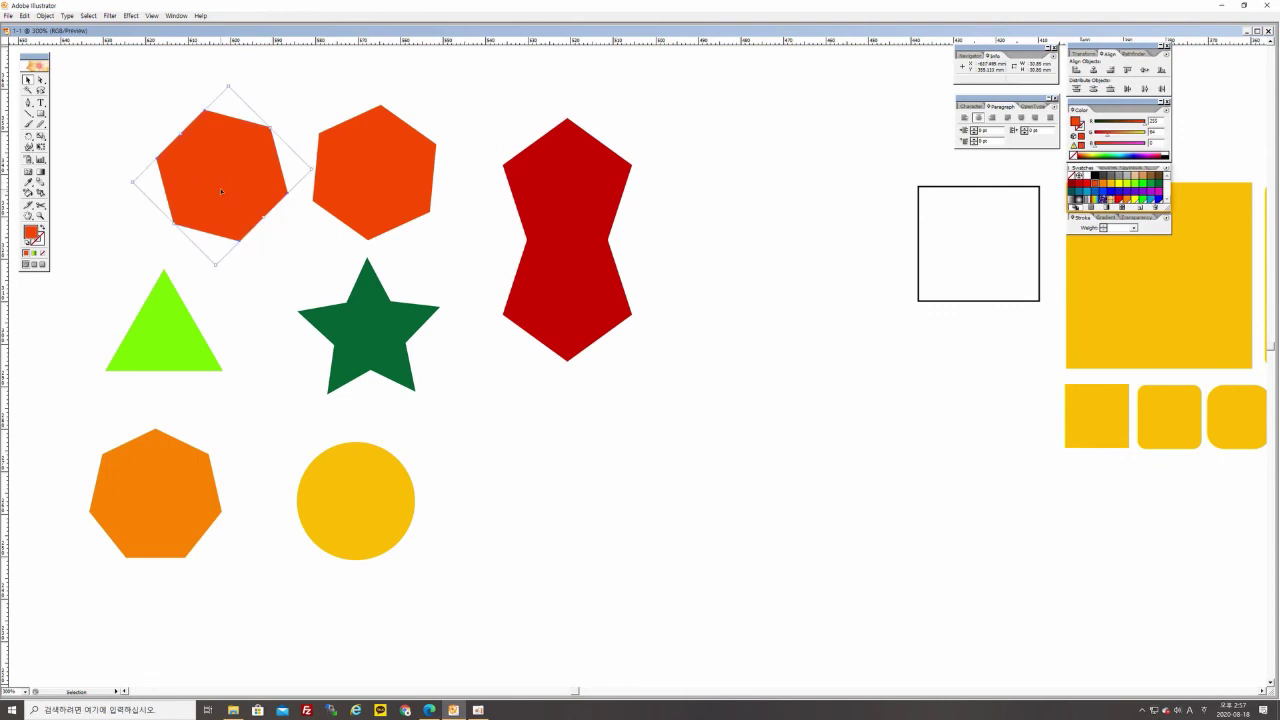
{"action": "right_click", "coordinate": [229, 201]}
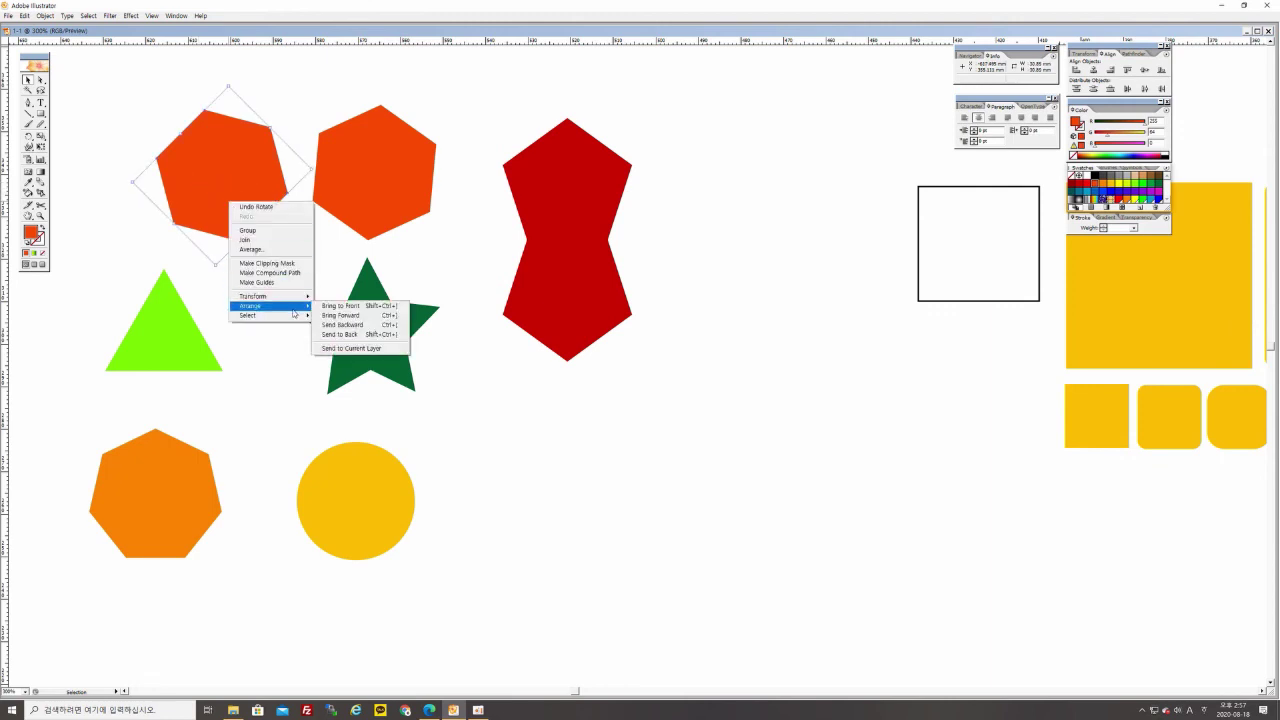
{"action": "mouse_move", "coordinate": [304, 297]}
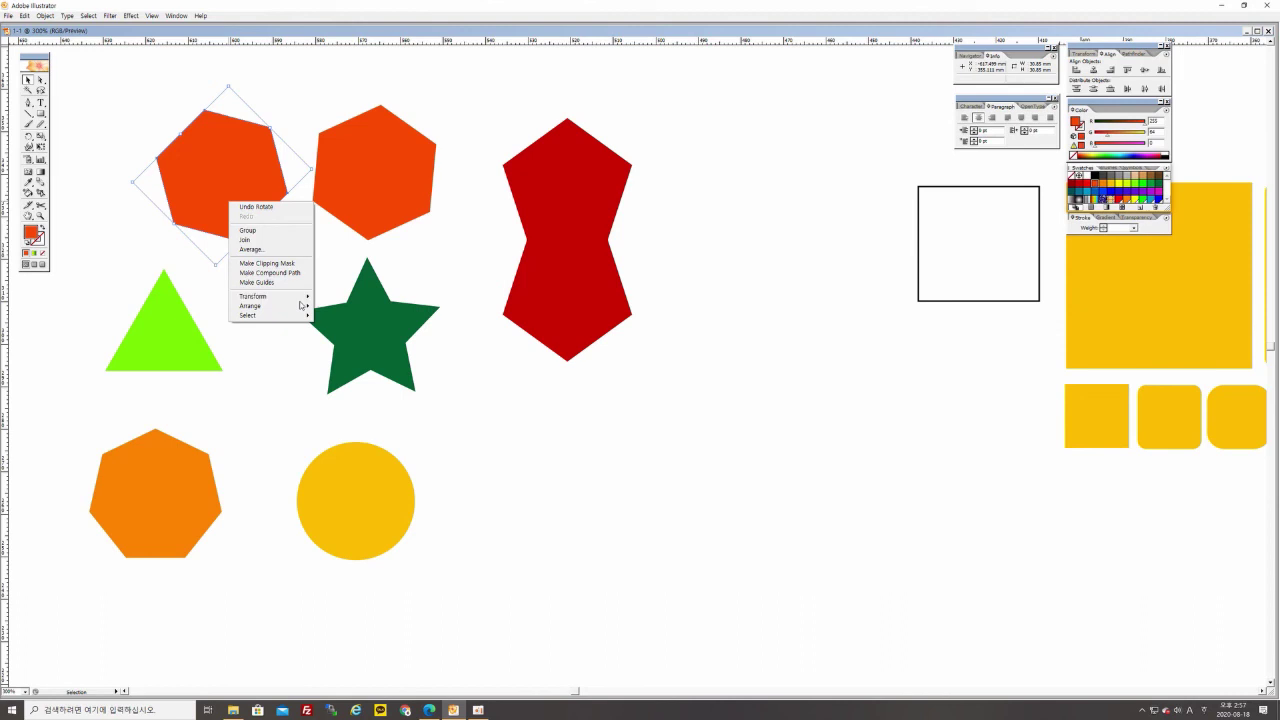
{"action": "left_click", "coordinate": [27, 80]}
{"action": "left_click", "coordinate": [123, 117]}
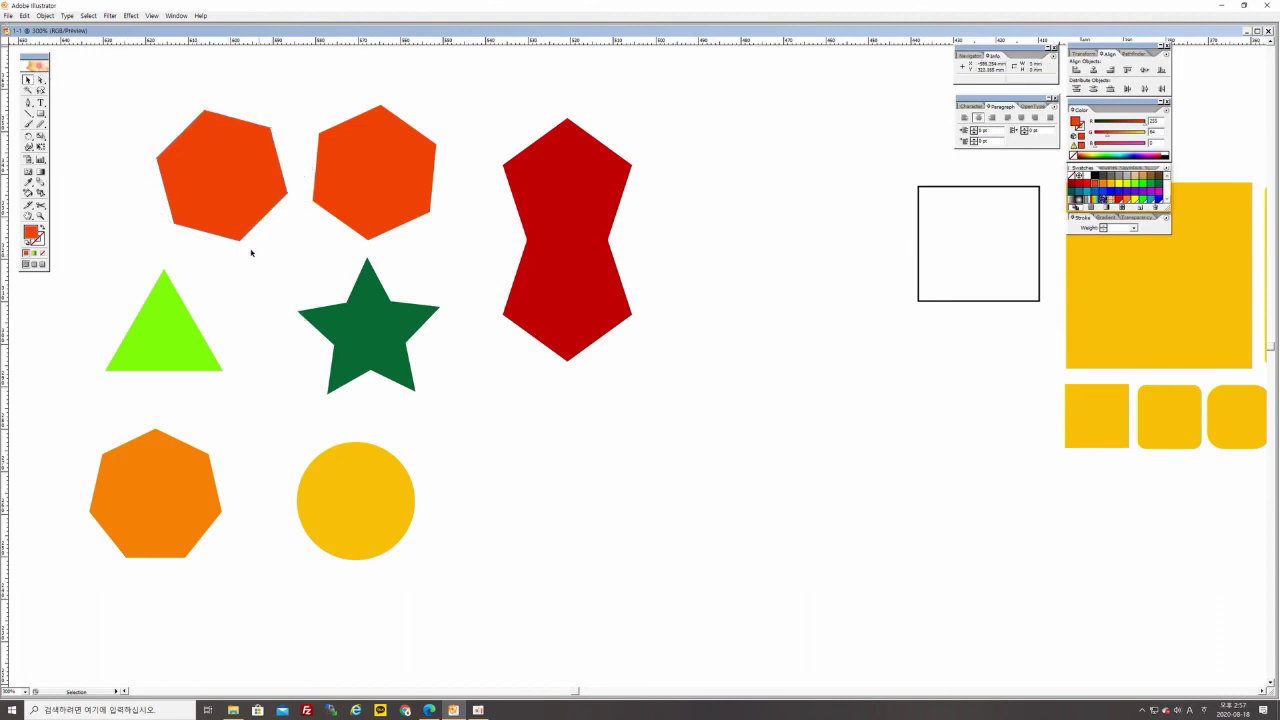
Scale the light green triangle down proportionally to about 25 mm wide, keeping its upper-left corner in place.
{"action": "left_click", "coordinate": [164, 345]}
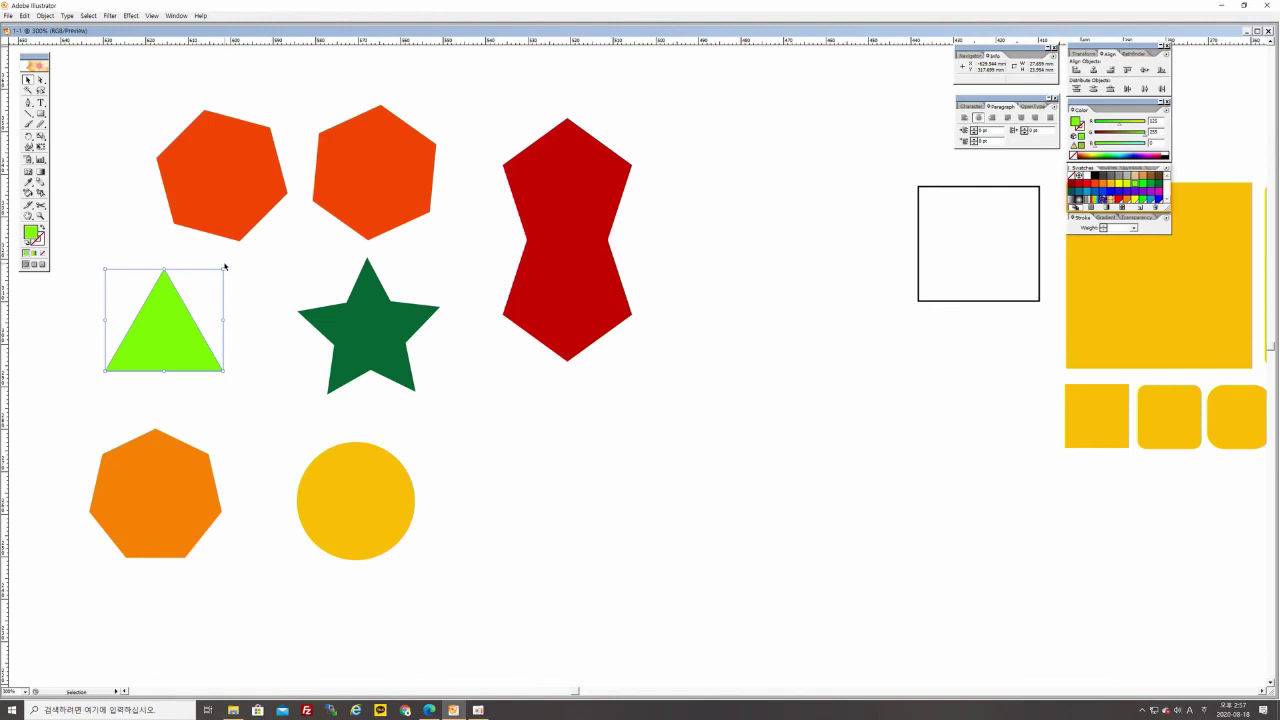
{"action": "mouse_move", "coordinate": [224, 372]}
{"action": "left_mouse_down"}
{"action": "mouse_move", "coordinate": [274, 421]}
{"action": "mouse_move", "coordinate": [213, 362]}
{"action": "left_mouse_up"}
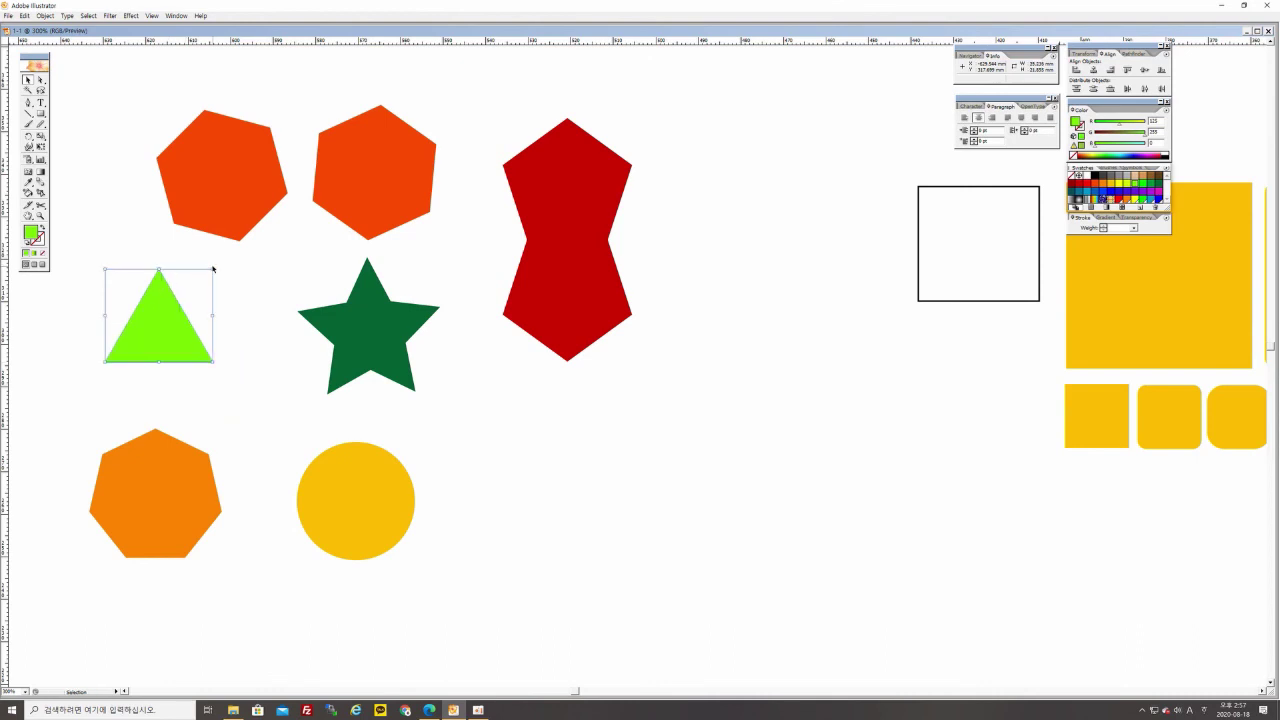
Rotate the light green triangle freehand clockwise by its bounding box and deselect it.
{"action": "left_click_drag", "start_coordinate": [213, 268], "coordinate": [271, 369]}
{"action": "left_click", "coordinate": [271, 369]}
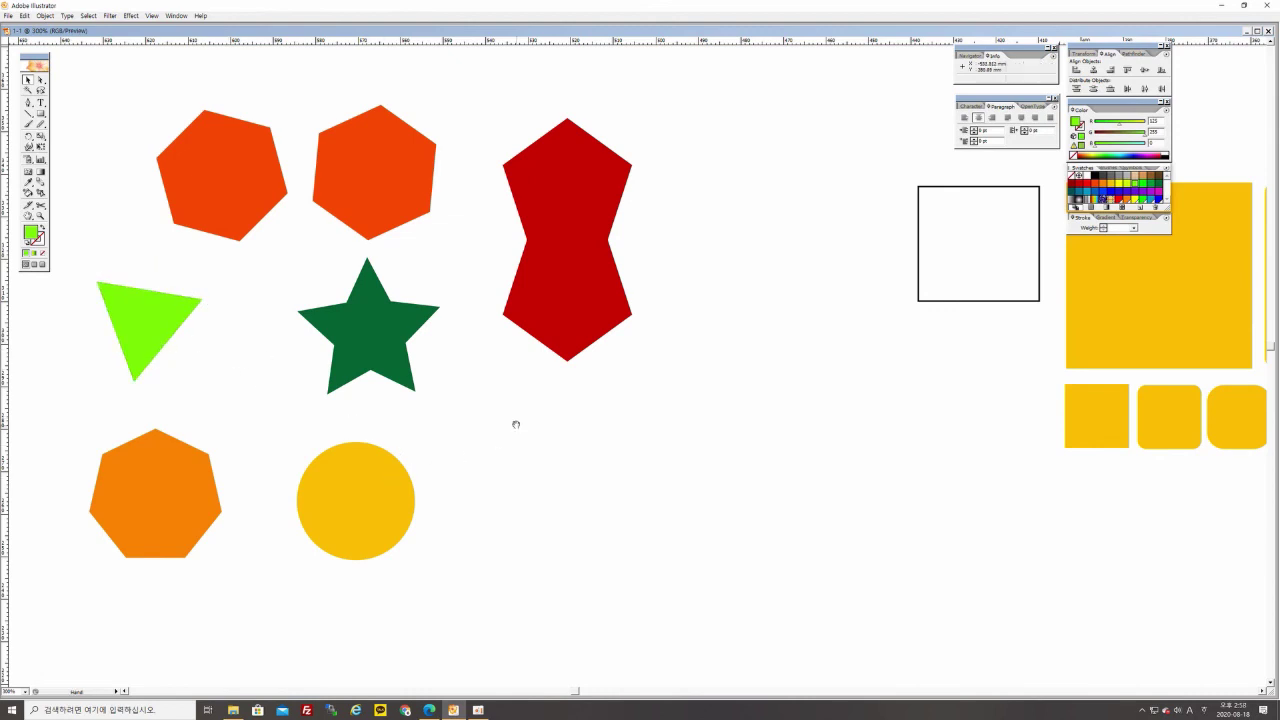
Move the dark green star below the dark red shape and create a copy of it reflected across the horizontal axis.
{"action": "left_click_drag", "start_coordinate": [517, 425], "coordinate": [377, 286]}
{"action": "left_click_drag", "start_coordinate": [285, 224], "coordinate": [455, 332]}
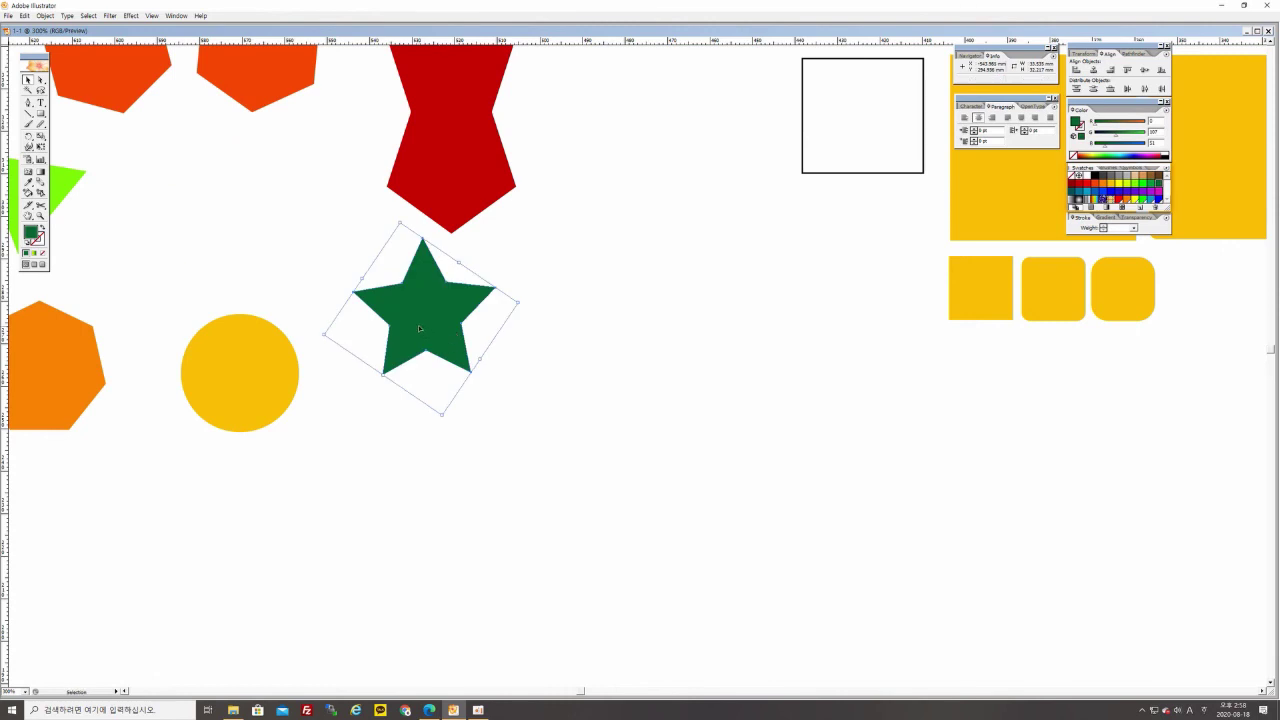
{"action": "right_click", "coordinate": [419, 328]}
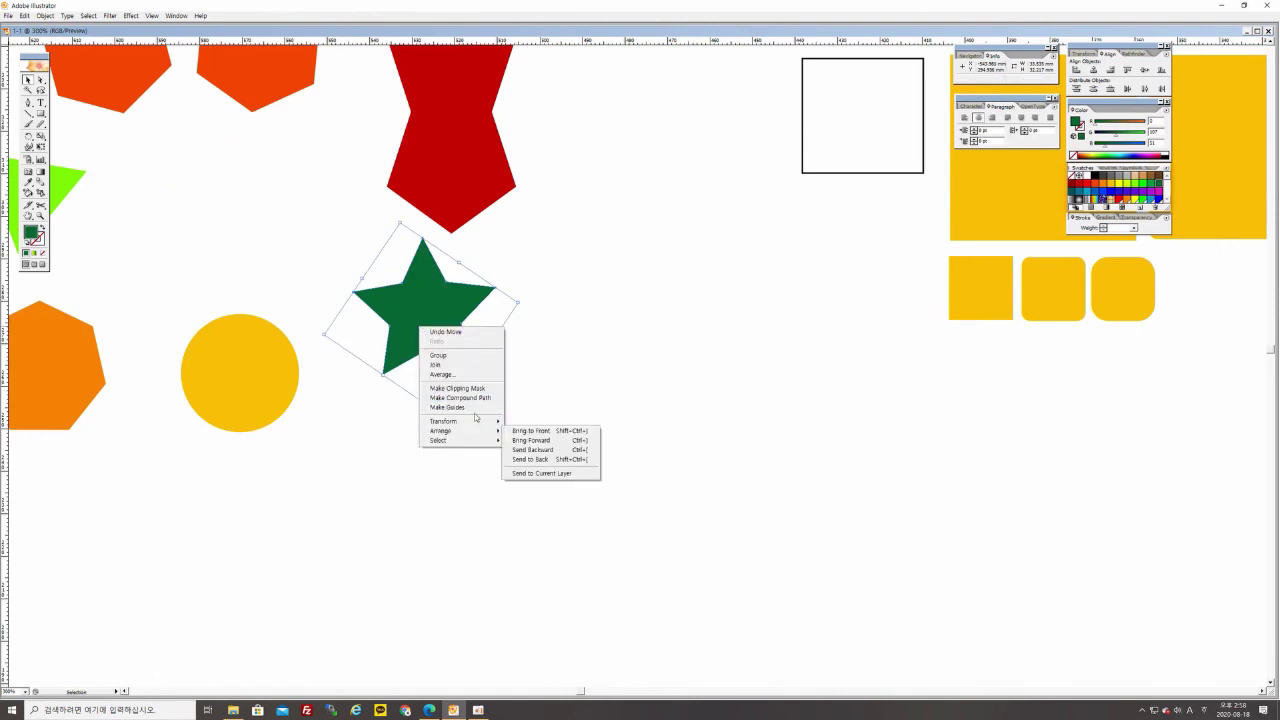
{"action": "mouse_move", "coordinate": [476, 421]}
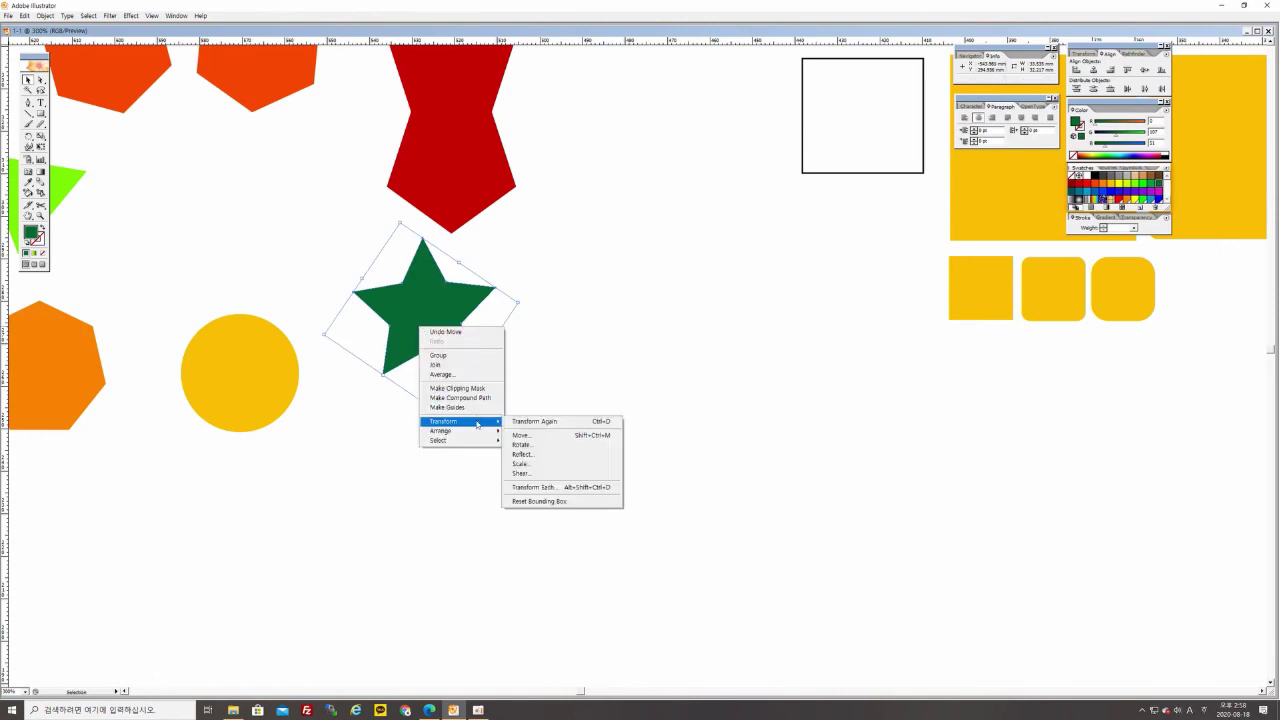
{"action": "left_click", "coordinate": [530, 455]}
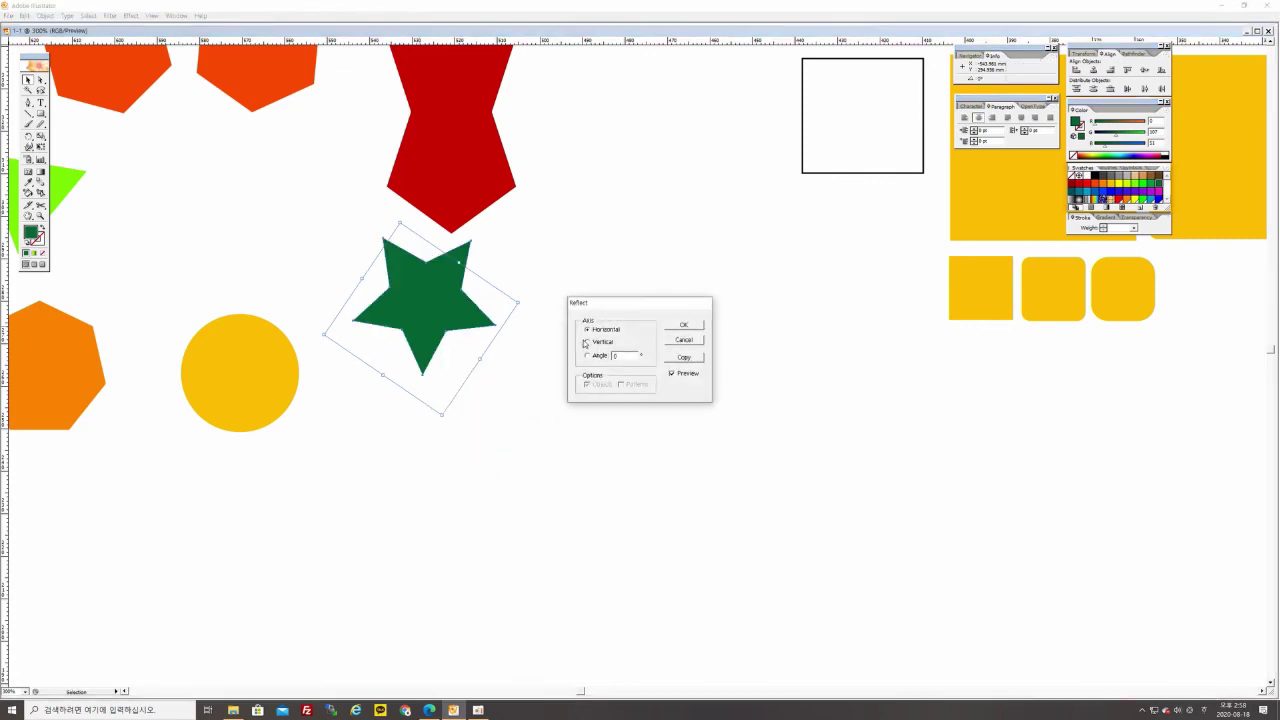
{"action": "left_click", "coordinate": [671, 374]}
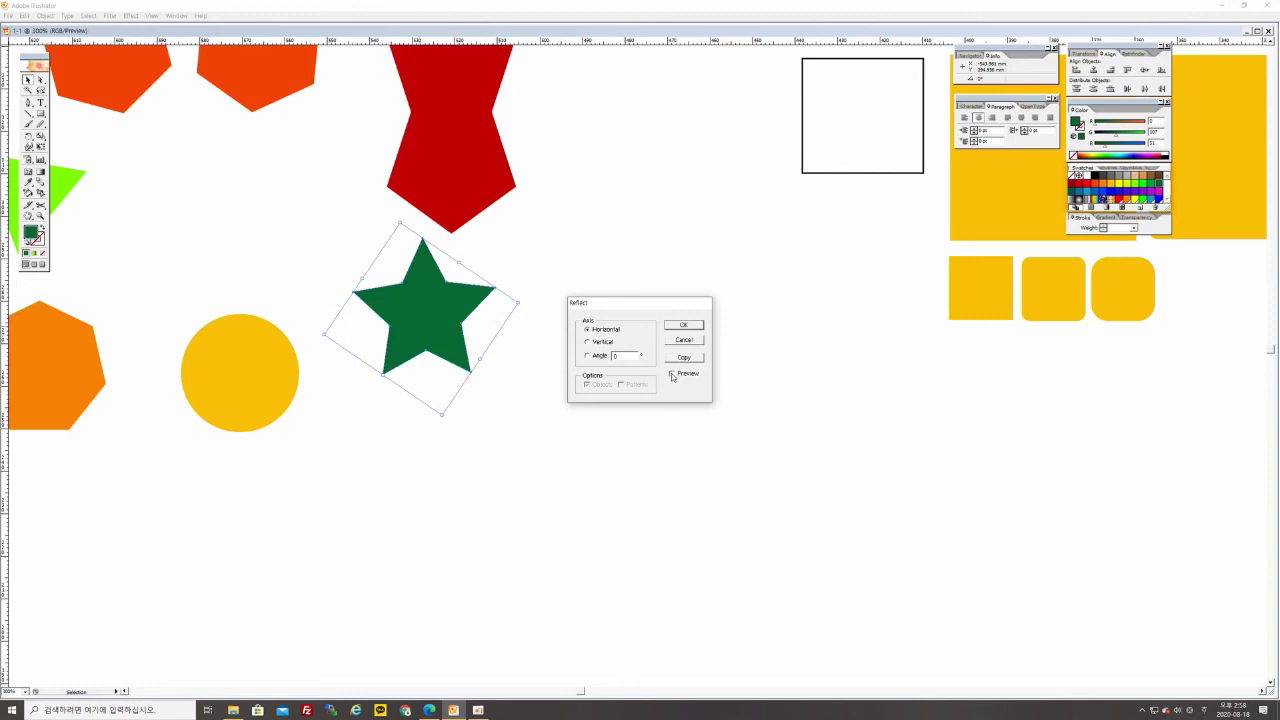
{"action": "left_click", "coordinate": [672, 376]}
{"action": "left_click", "coordinate": [672, 376]}
{"action": "left_click", "coordinate": [680, 359]}
{"action": "left_click", "coordinate": [469, 434]}
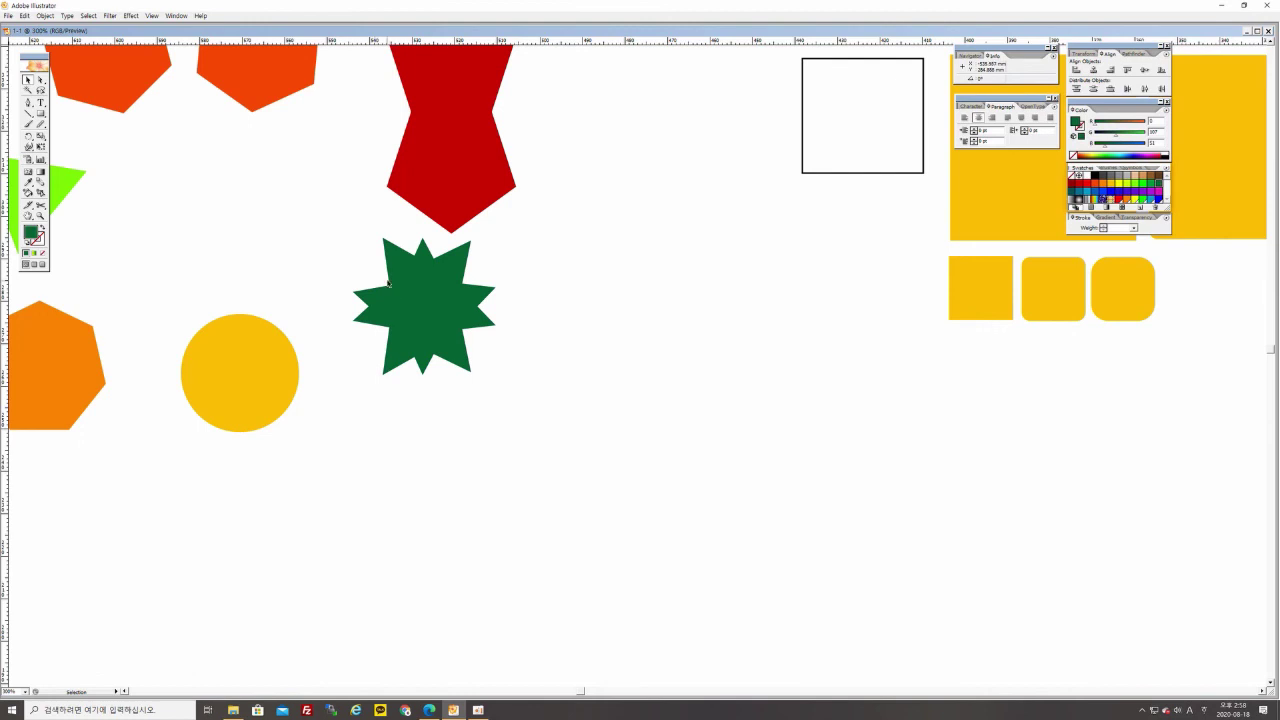
Rotate the reflected star copy slightly counterclockwise by its bounding box and deselect it.
{"action": "left_click", "coordinate": [419, 286]}
{"action": "left_click_drag", "start_coordinate": [529, 276], "coordinate": [539, 272]}
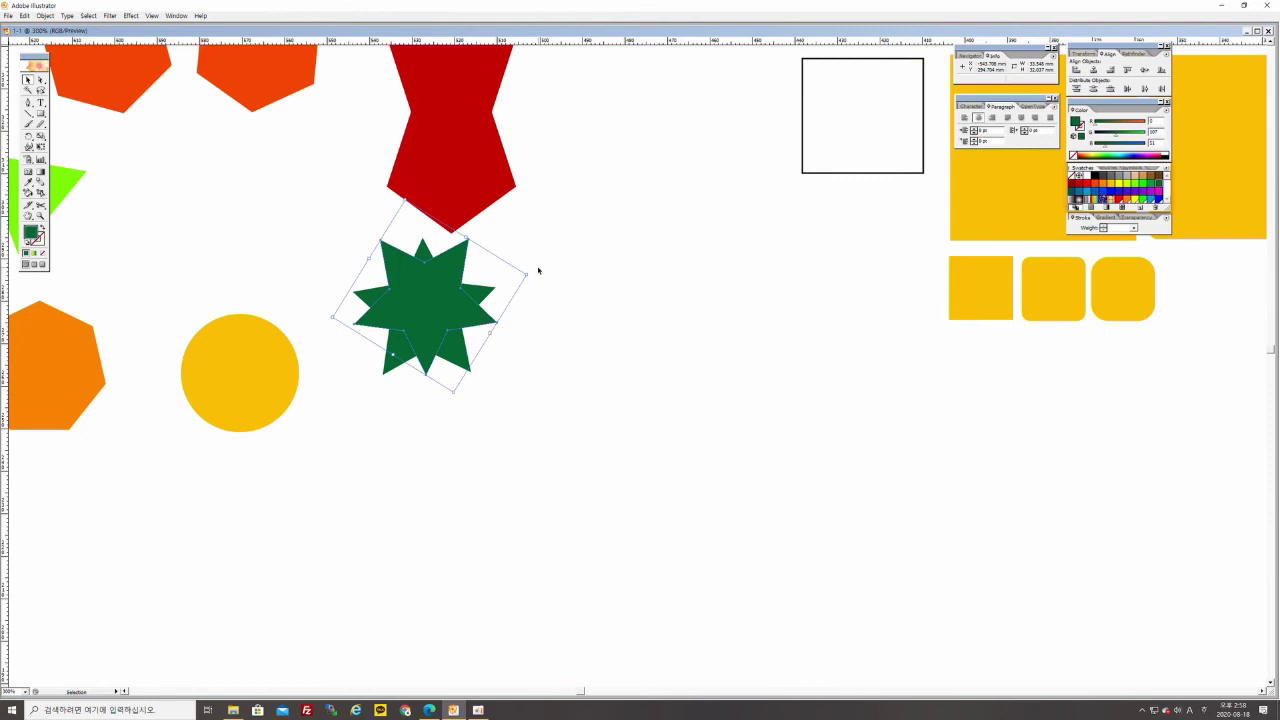
{"action": "left_click", "coordinate": [504, 315]}
Activate the Rectangle tool.
{"action": "scroll", "coordinate": [496, 240], "scroll_direction": "up", "scroll_amount": 3}
{"action": "scroll", "coordinate": [496, 240], "scroll_direction": "left", "scroll_amount": 2}
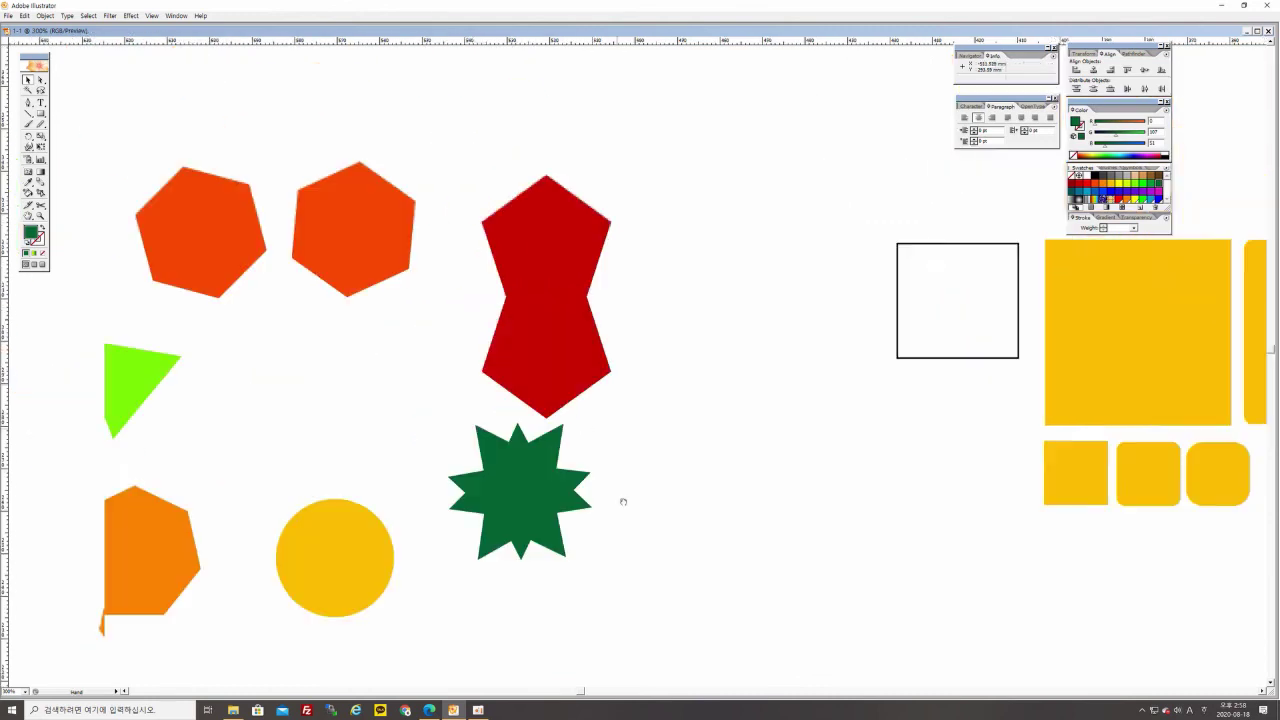
{"action": "key", "text": "ctrl+minus"}
{"action": "key", "text": "ctrl+minus"}
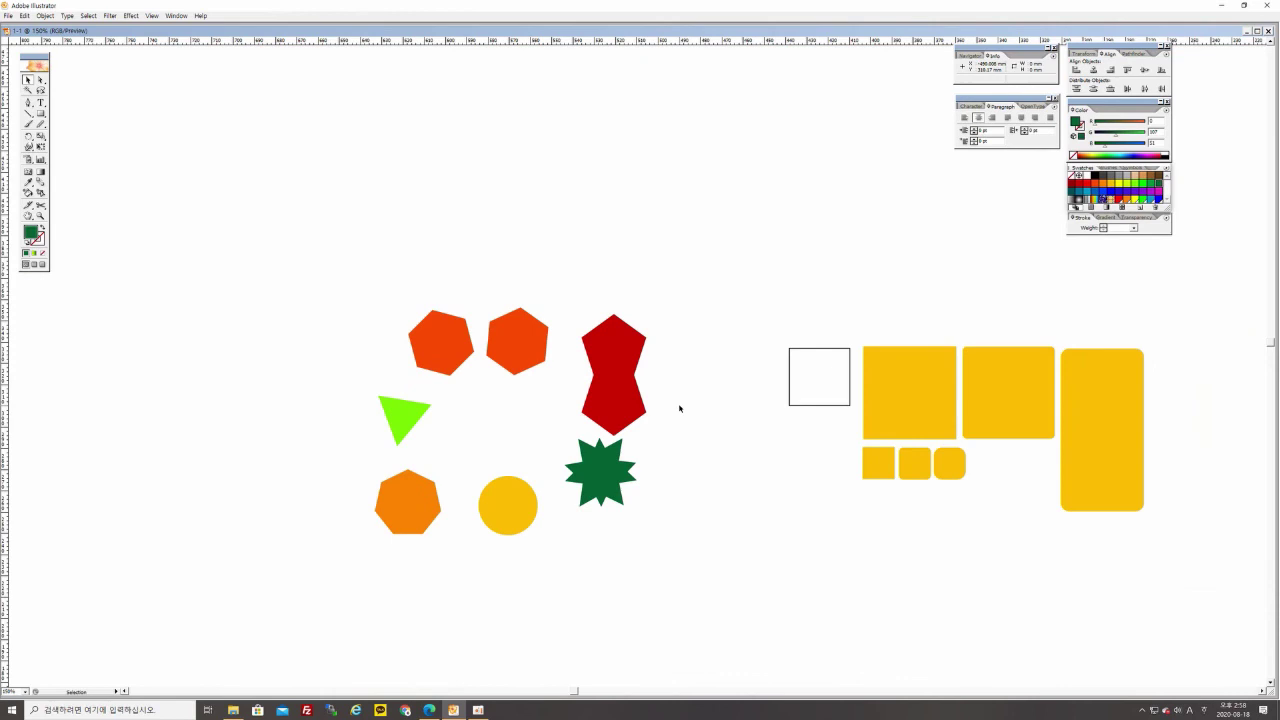
{"action": "scroll", "coordinate": [750, 510], "scroll_direction": "down", "scroll_amount": 1}
{"action": "scroll", "coordinate": [750, 510], "scroll_direction": "right", "scroll_amount": 3}
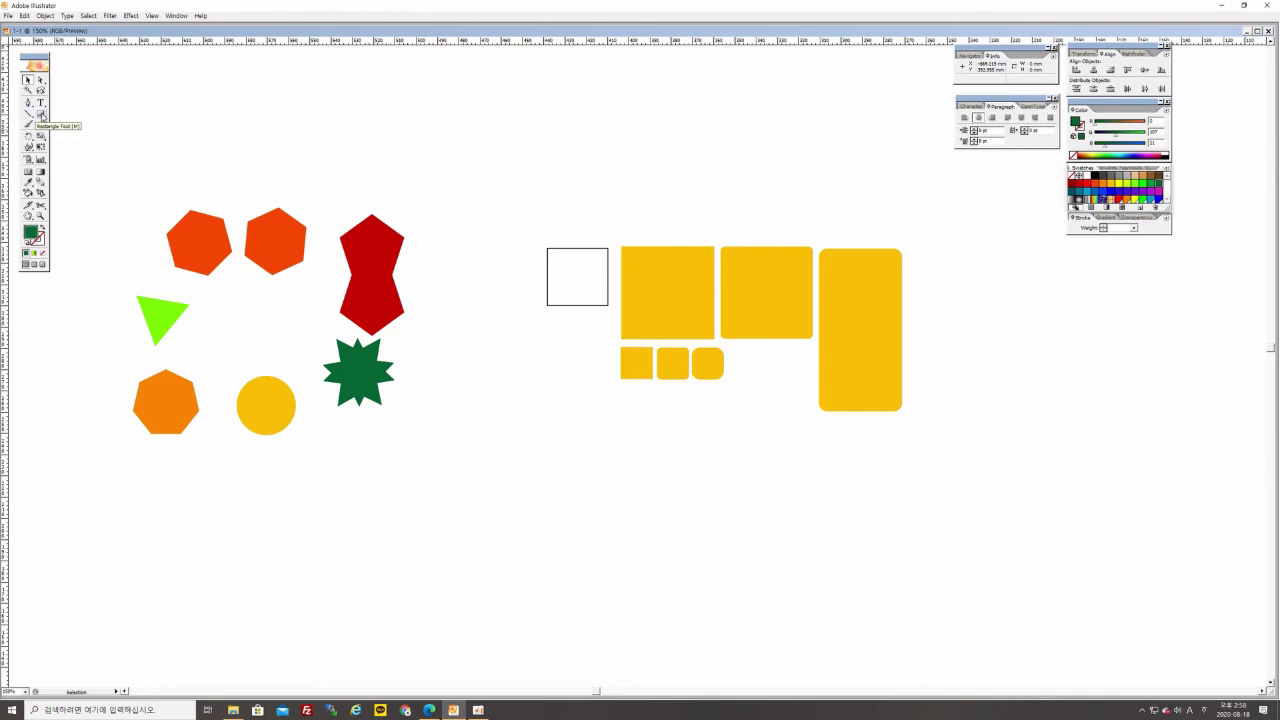
{"action": "left_click", "coordinate": [41, 115]}
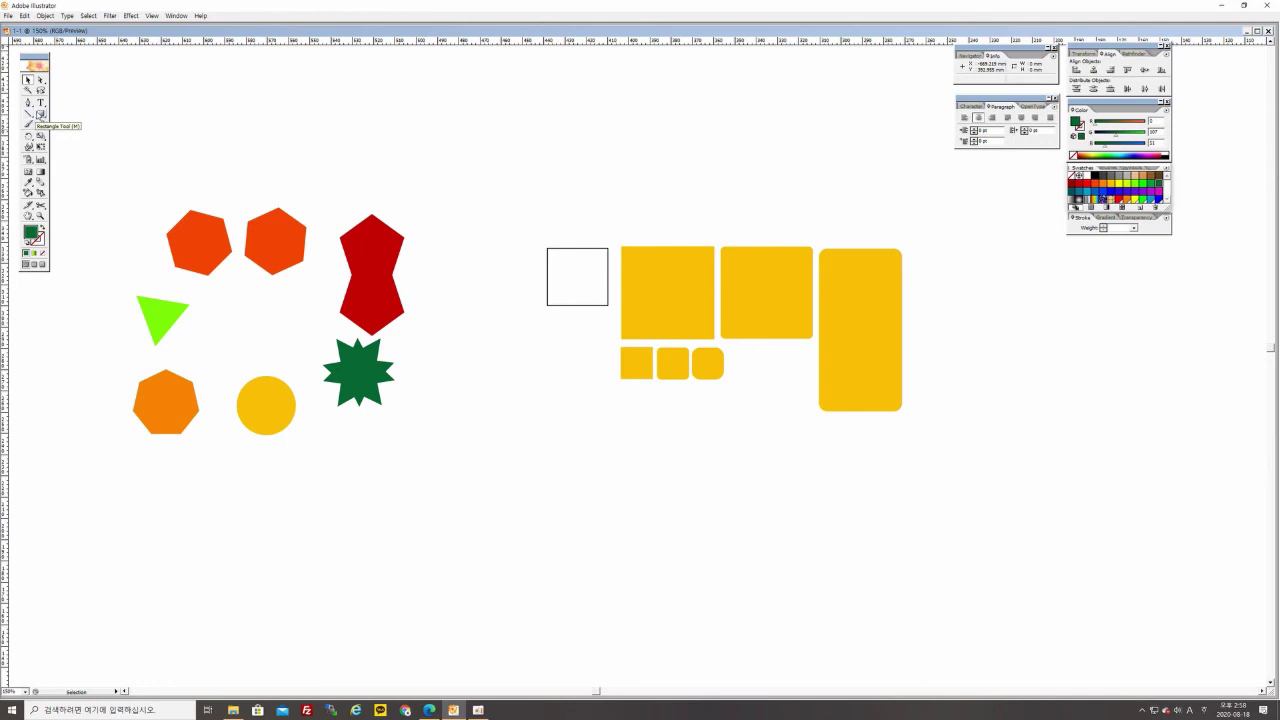